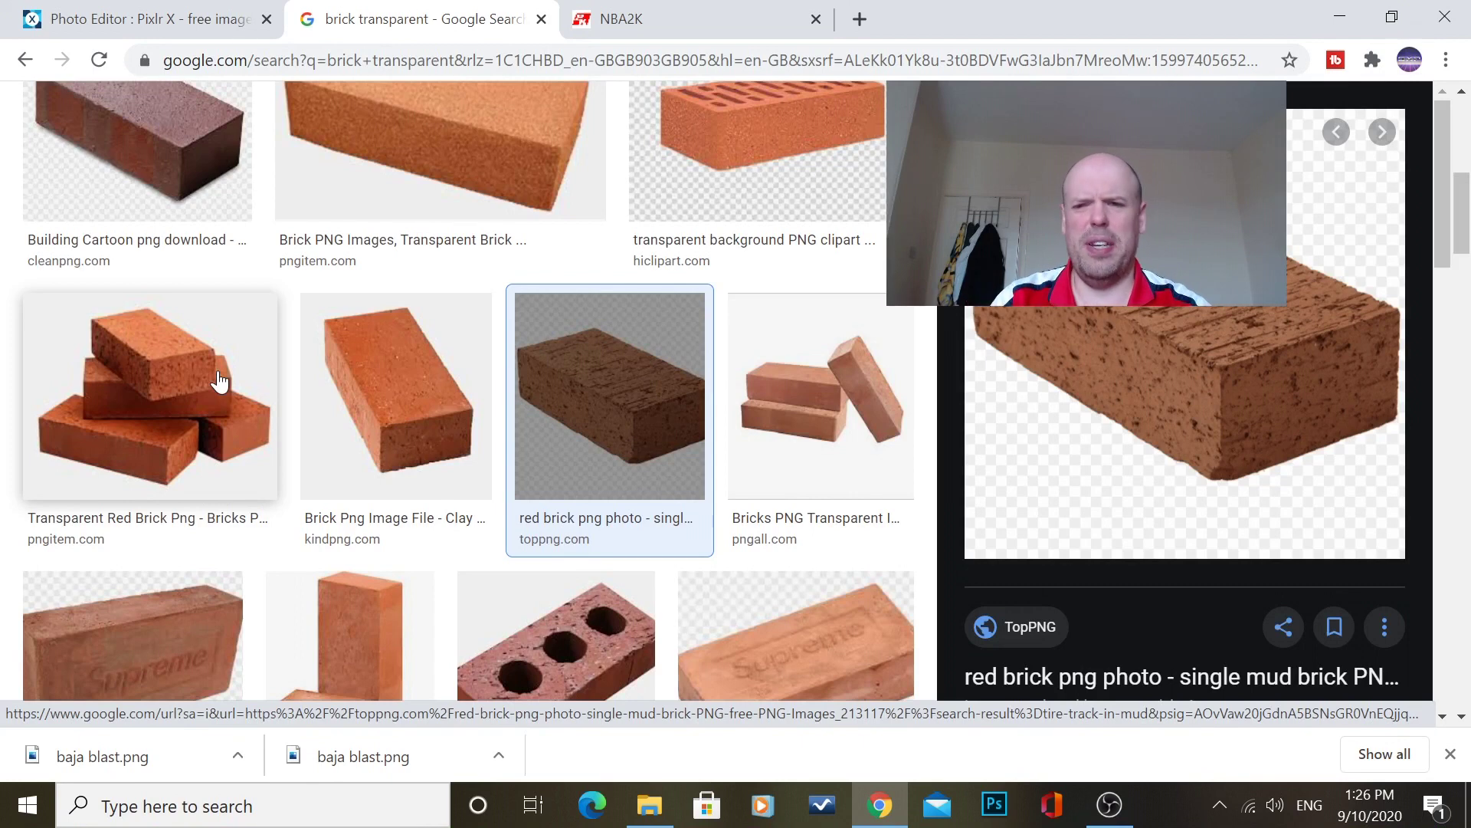
- Save the red brick preview image as birck.png in the Pictures > nba2k folder
right_click(1182, 415)
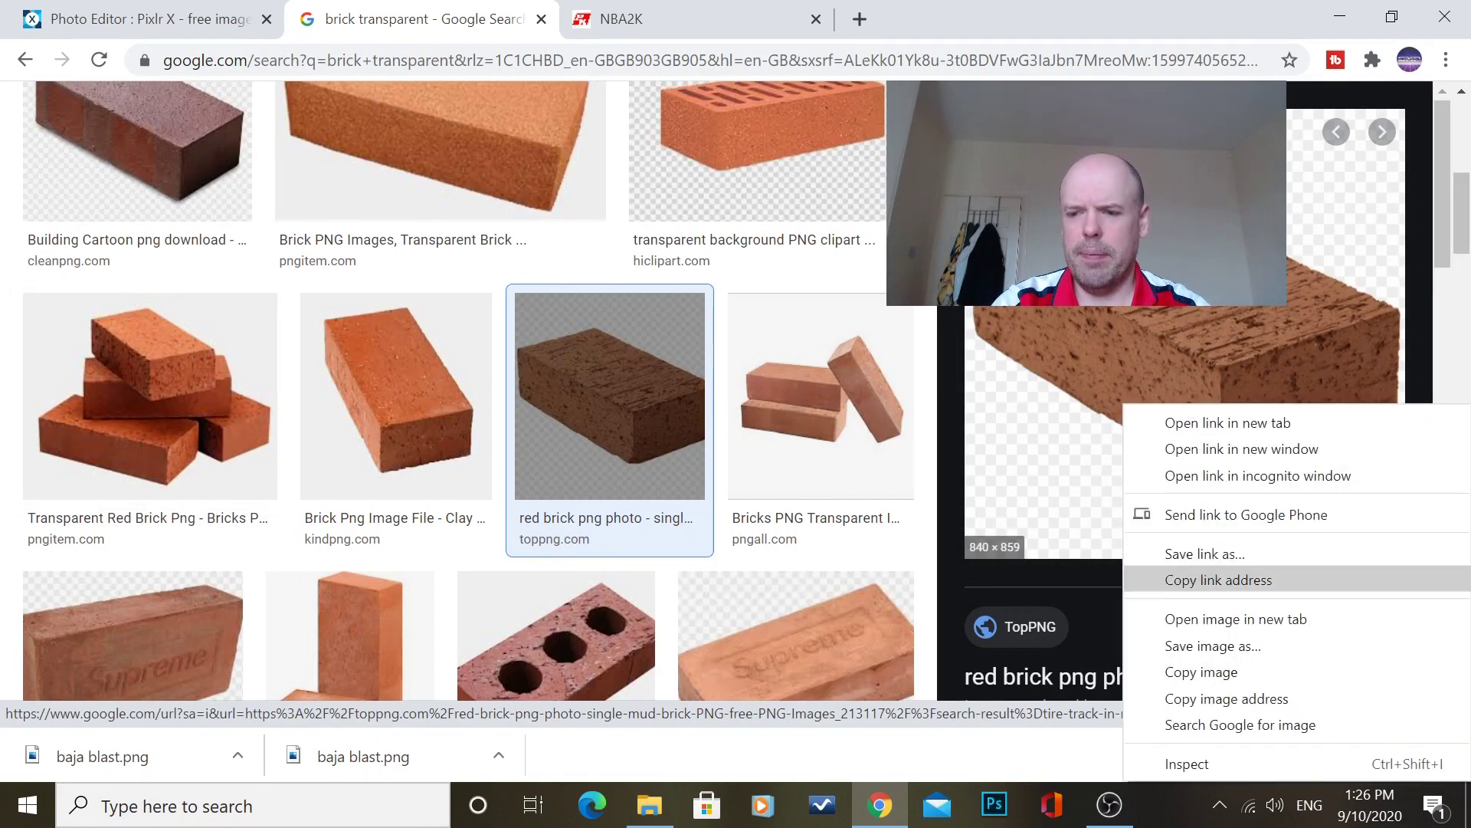
click(1252, 640)
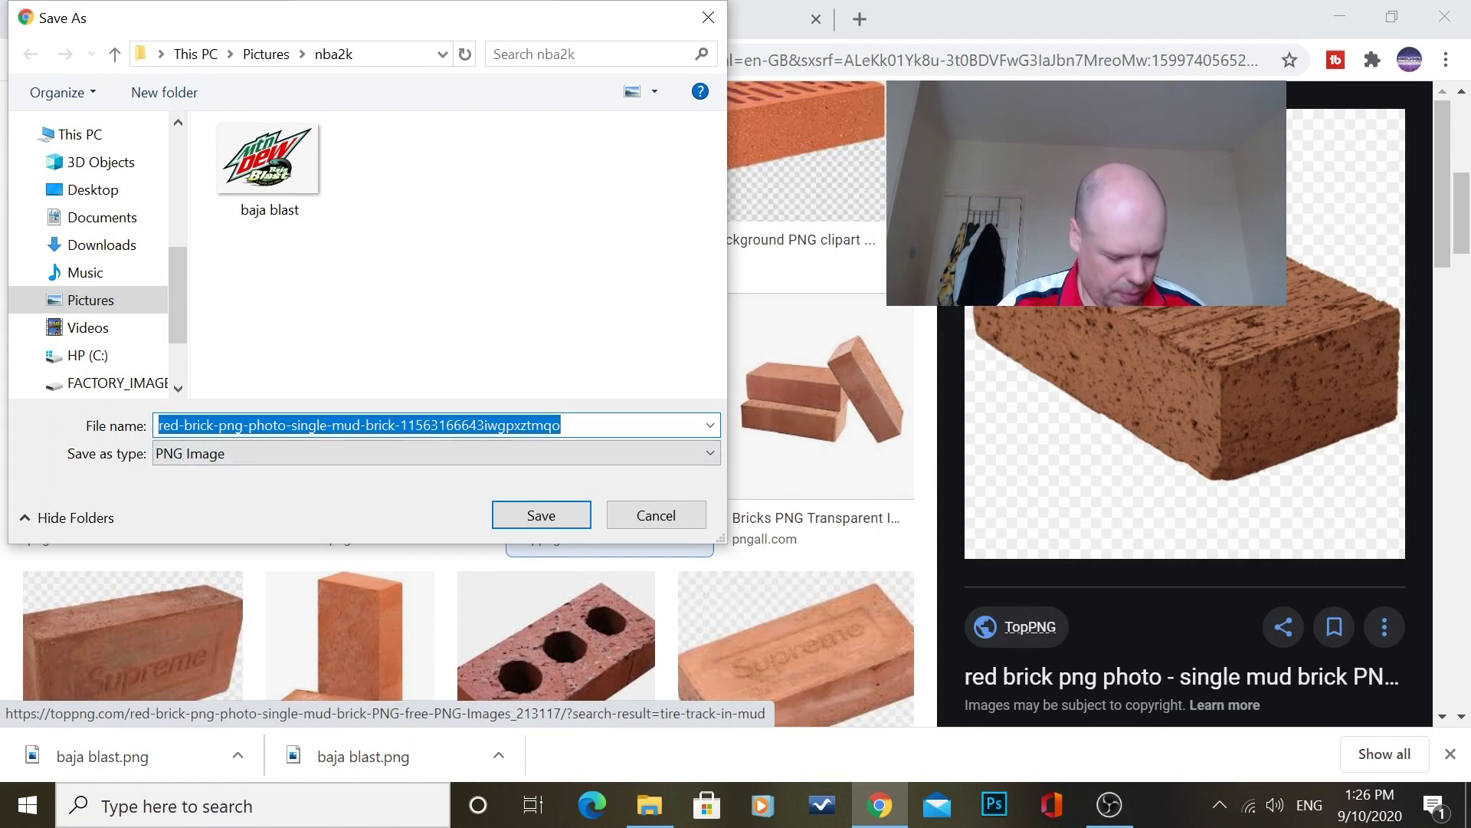
text(bir)
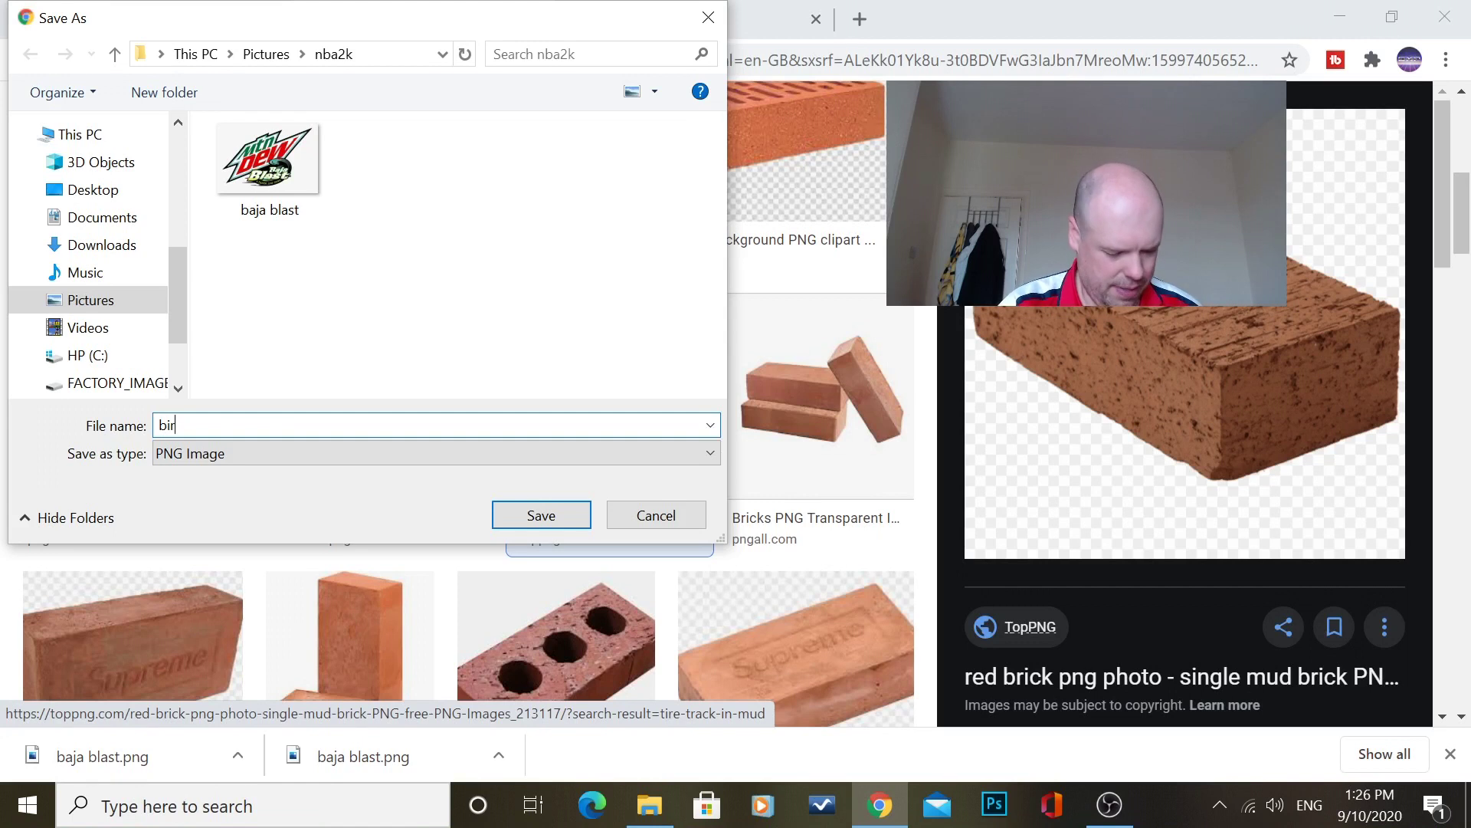
text(ck)
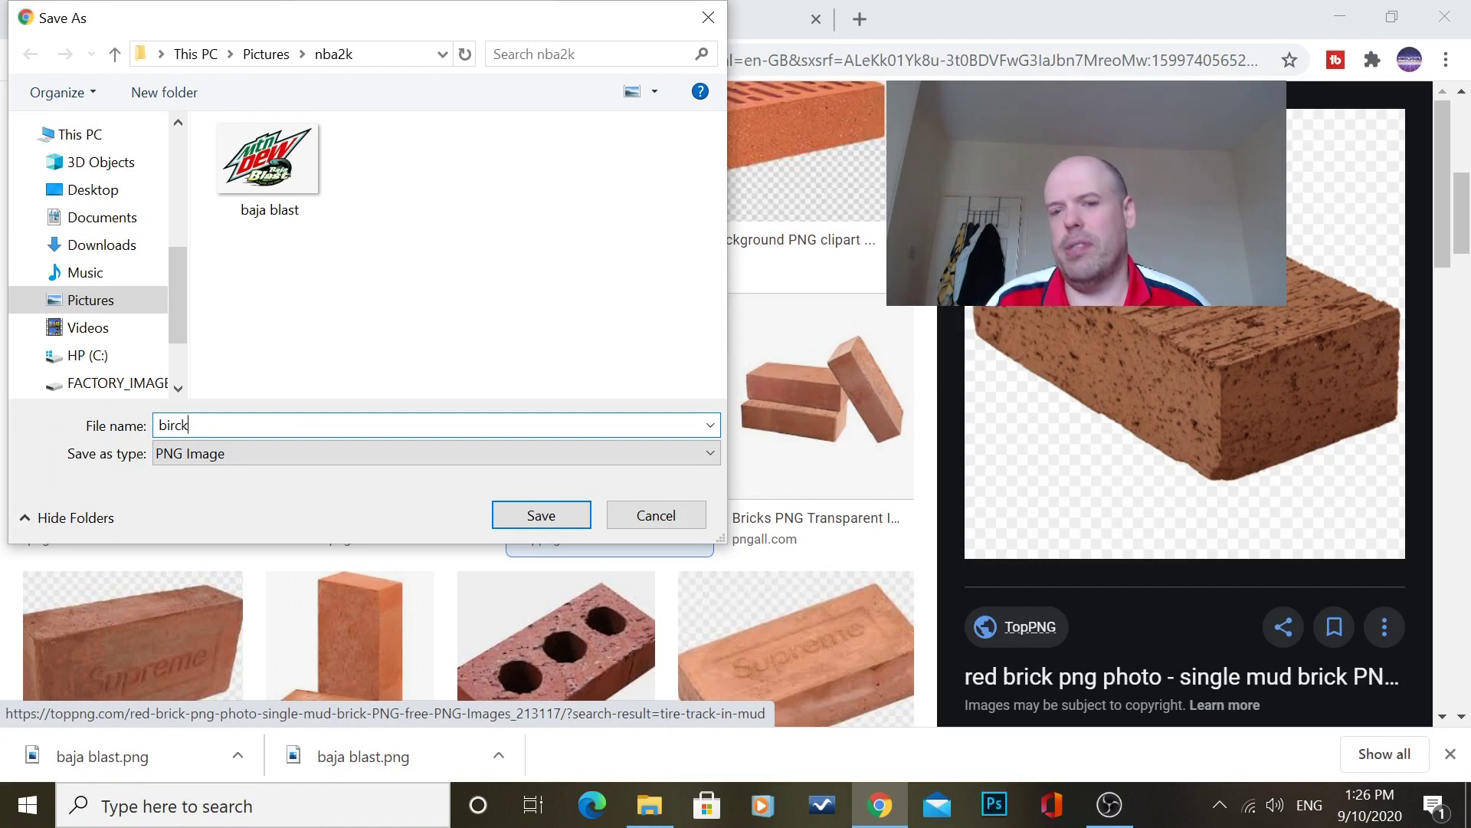
click(550, 514)
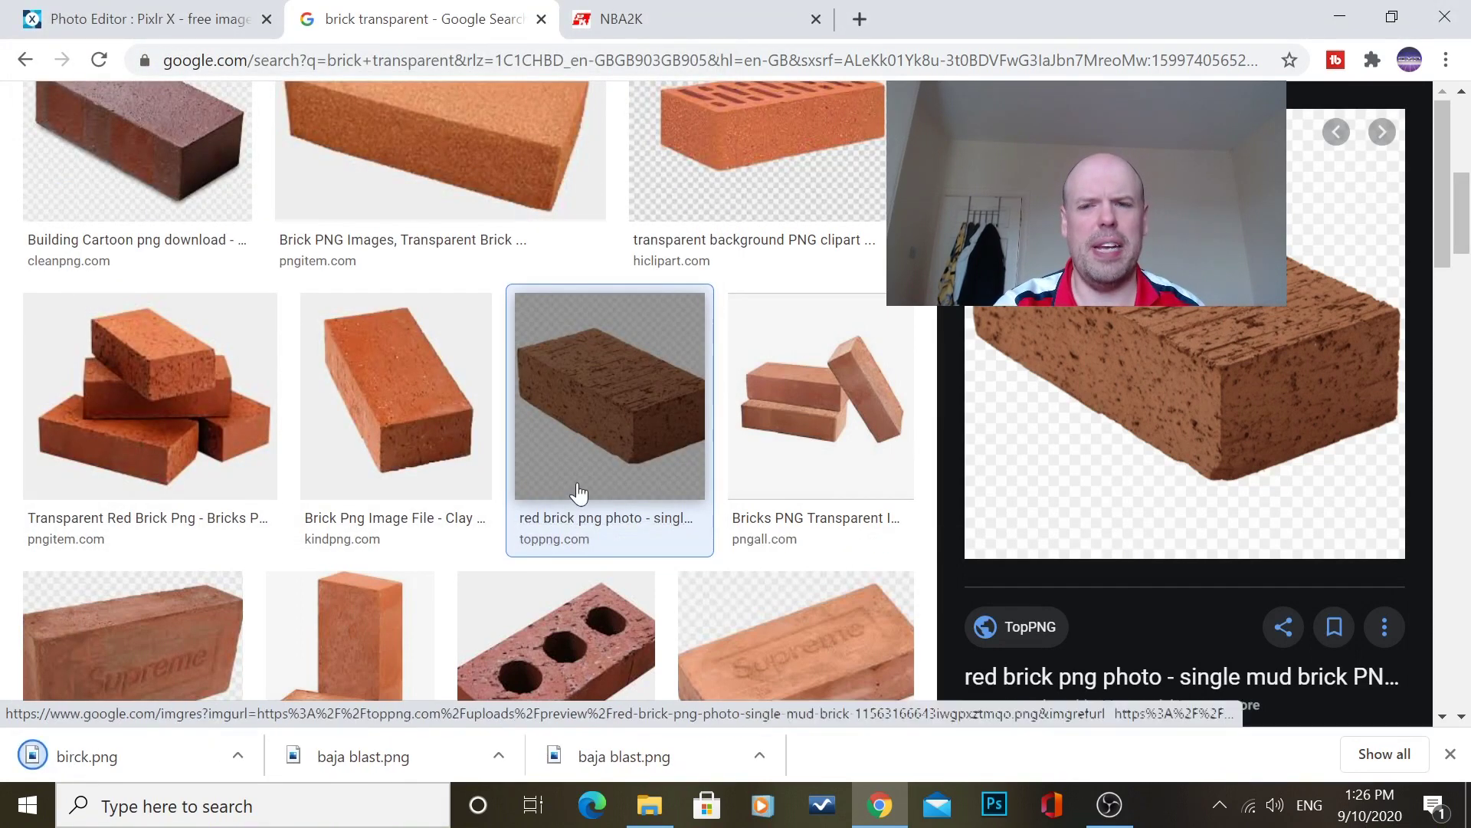
- Leave the Mtn Dew Baja Blast image and reload the Pixlr X start page
click(153, 25)
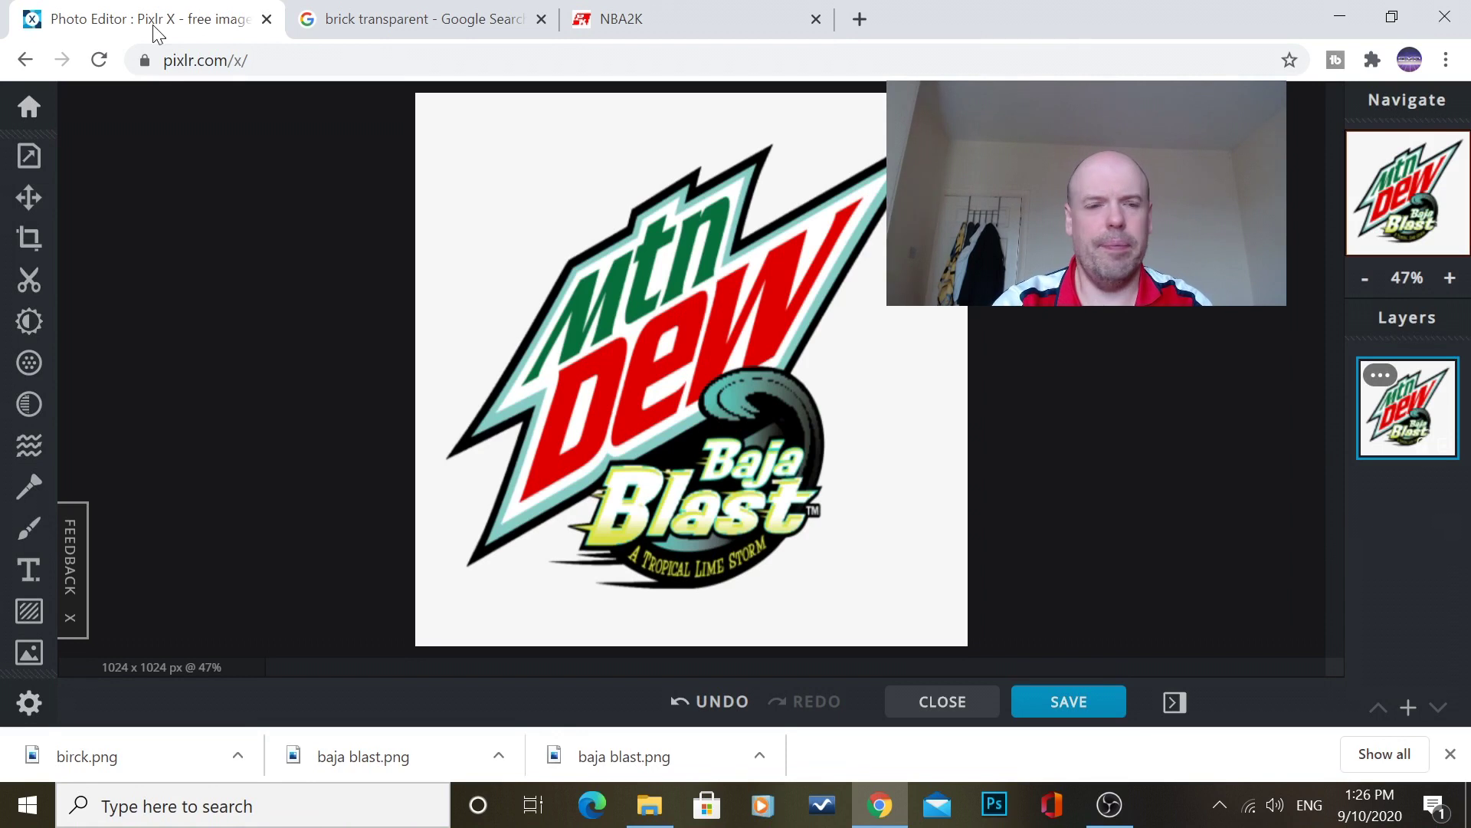
click(29, 109)
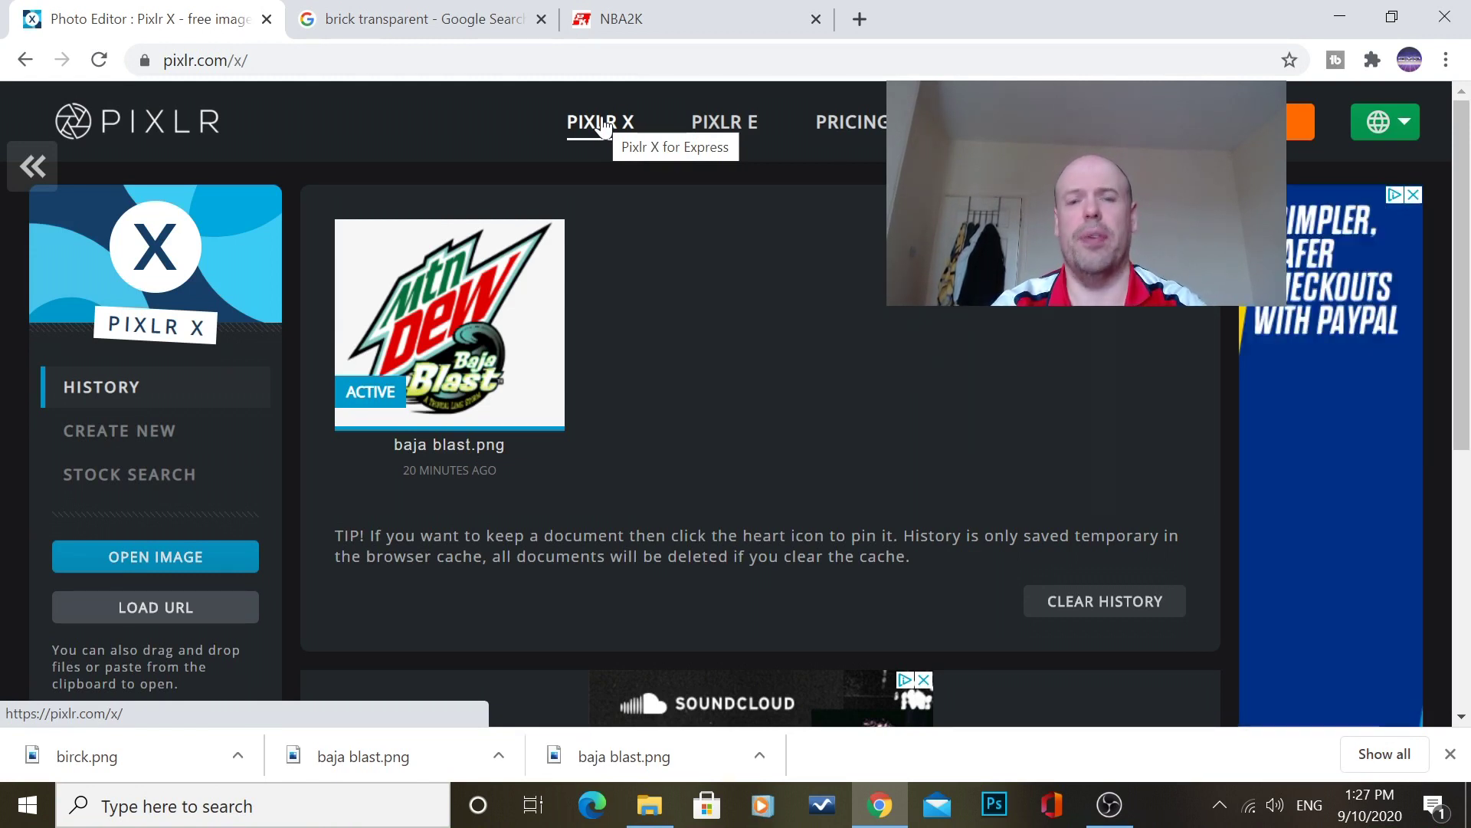
click(603, 125)
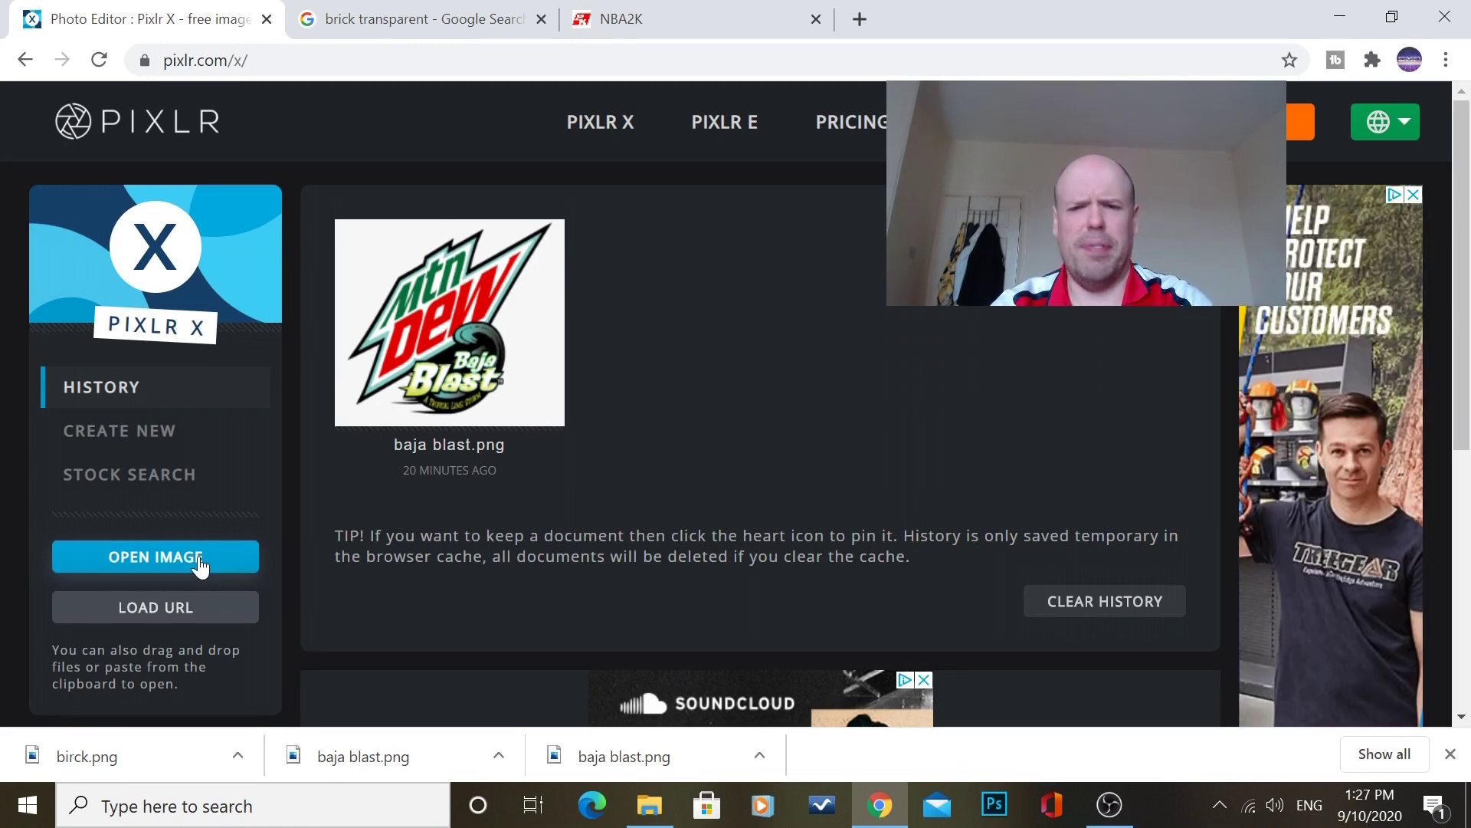
click(199, 565)
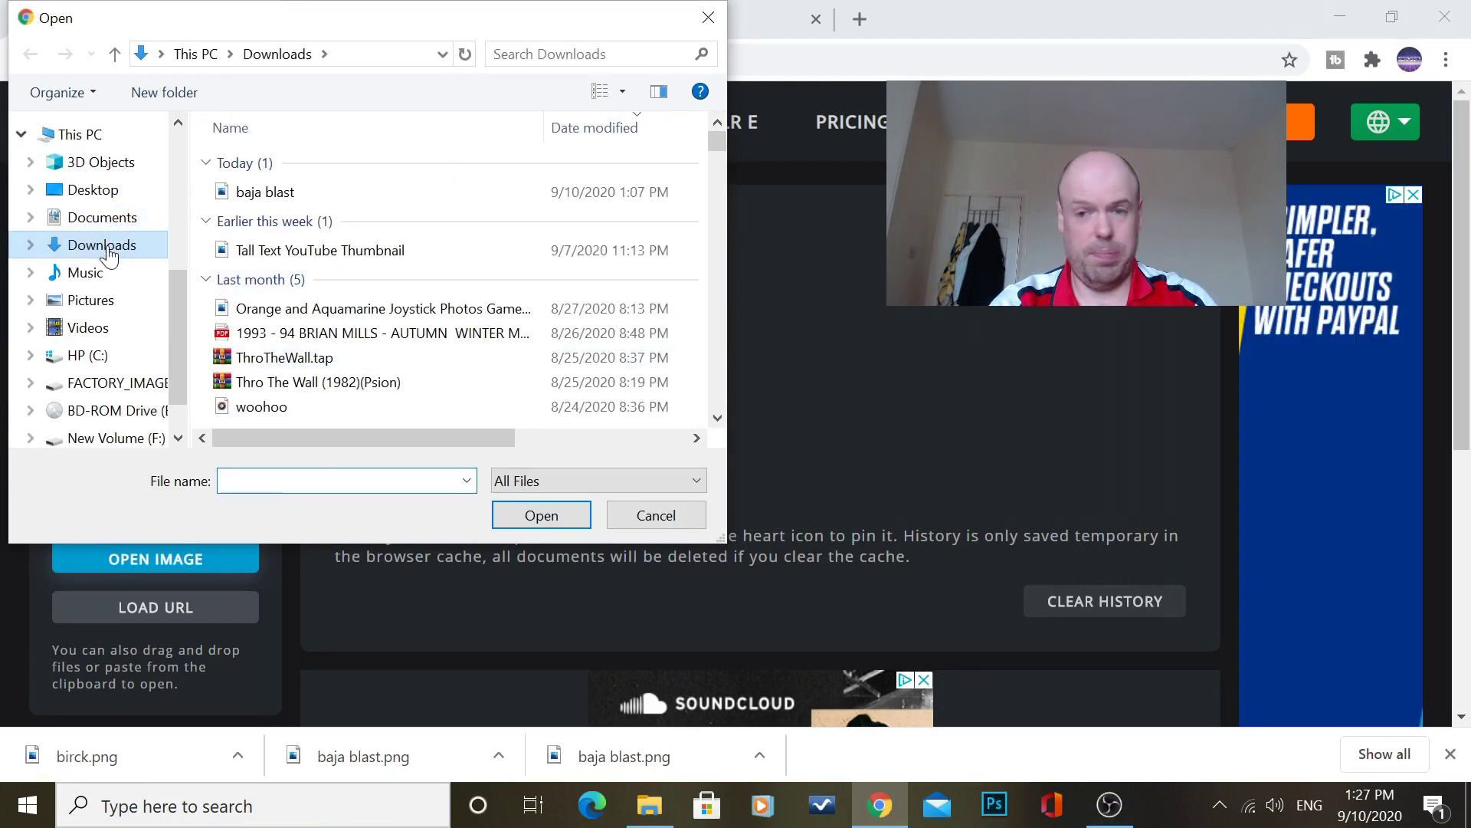
- Open birck from Pictures > nba2k in the Pixlr X editor
click(110, 312)
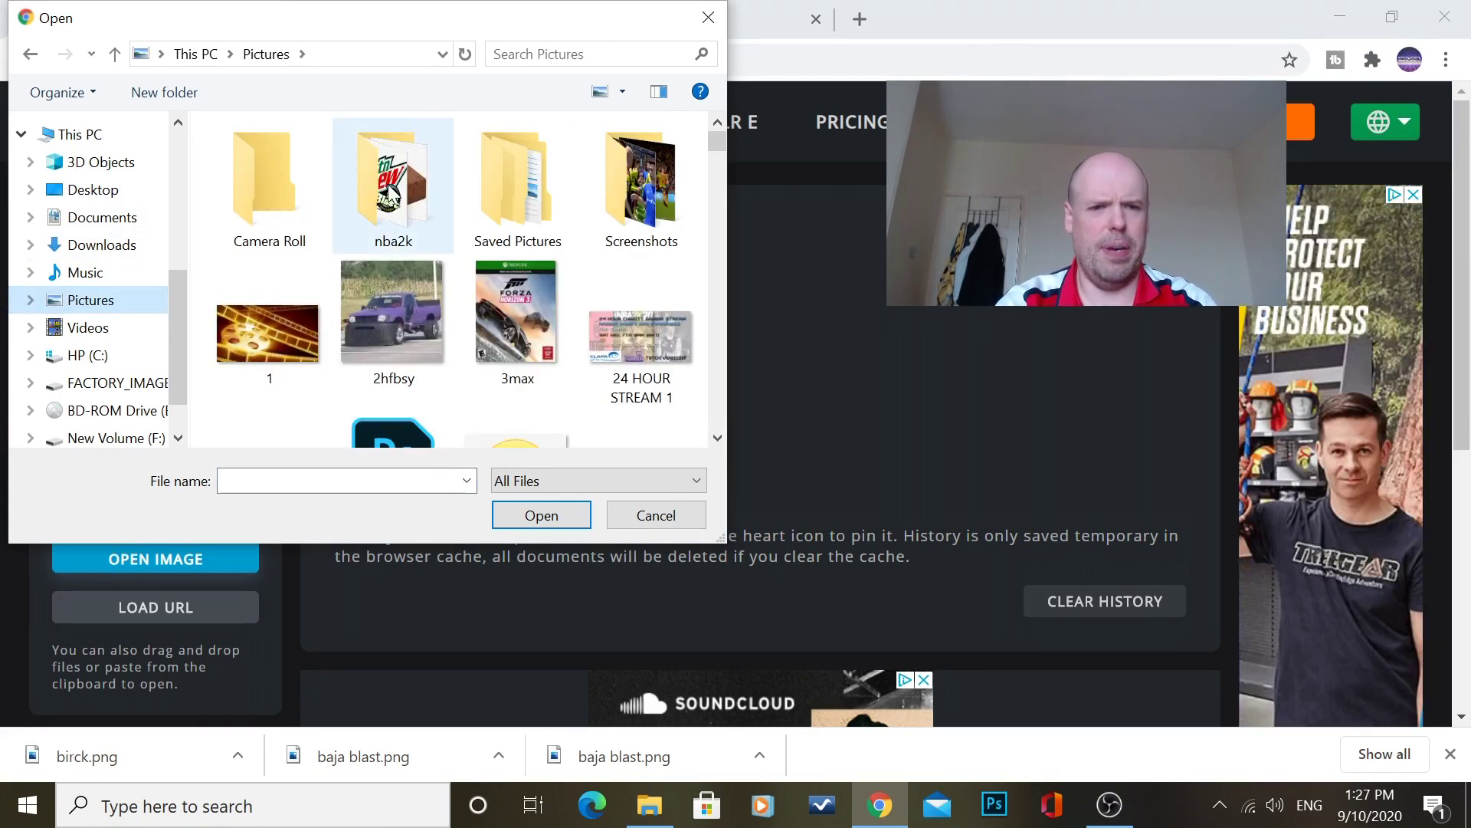
click(391, 191)
double_click(388, 191)
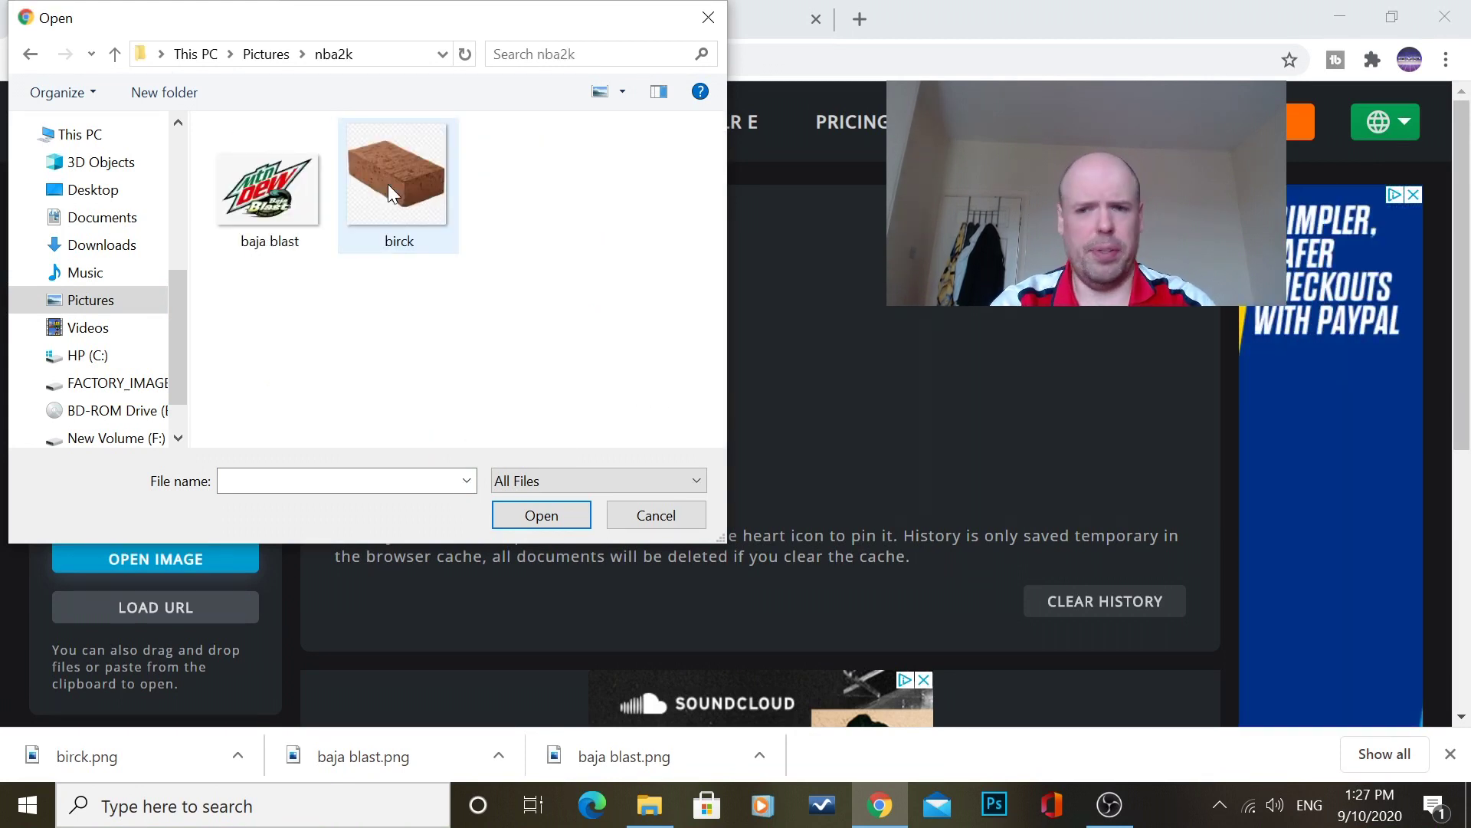
click(388, 184)
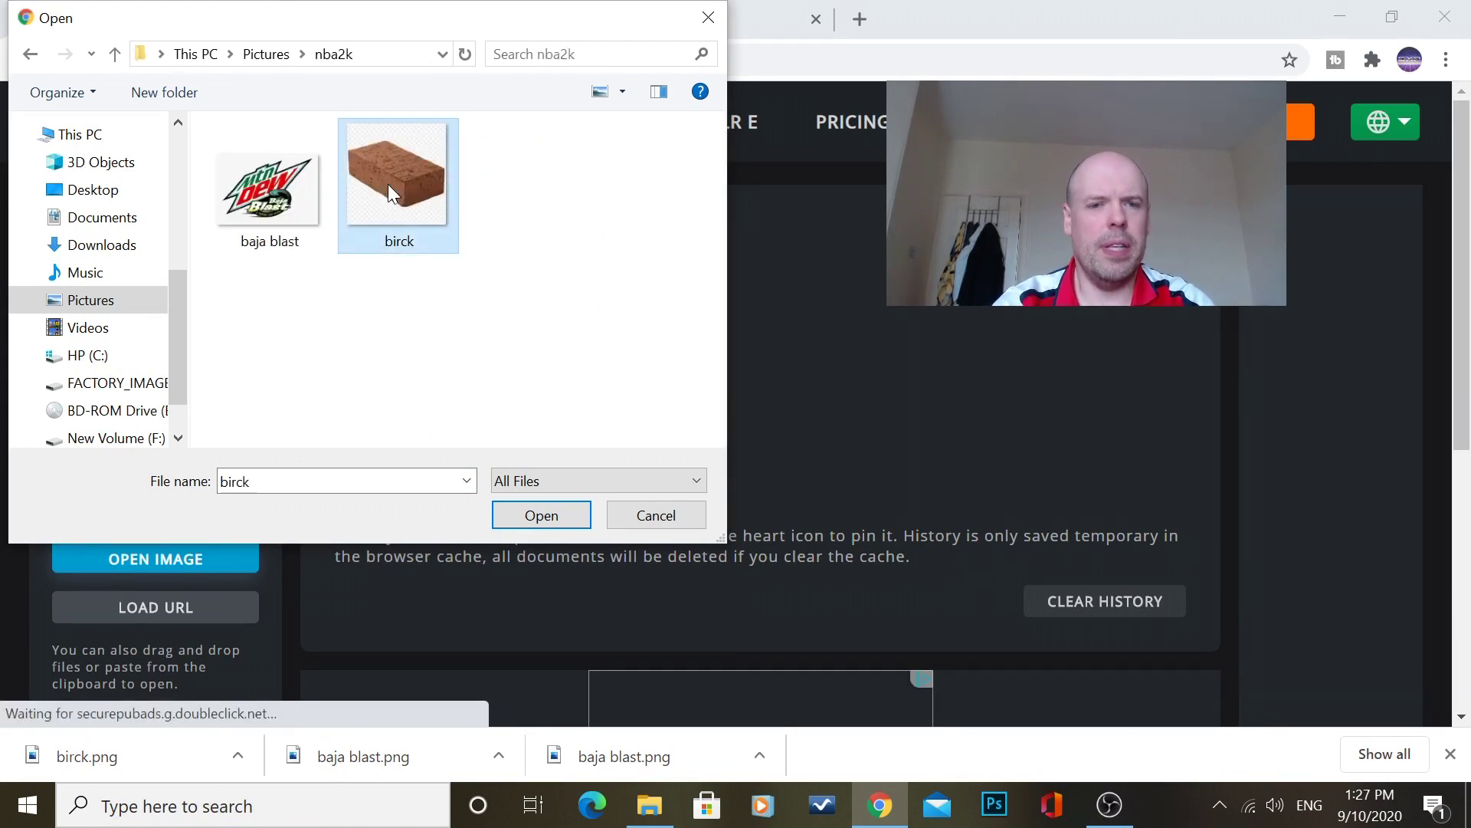
click(550, 512)
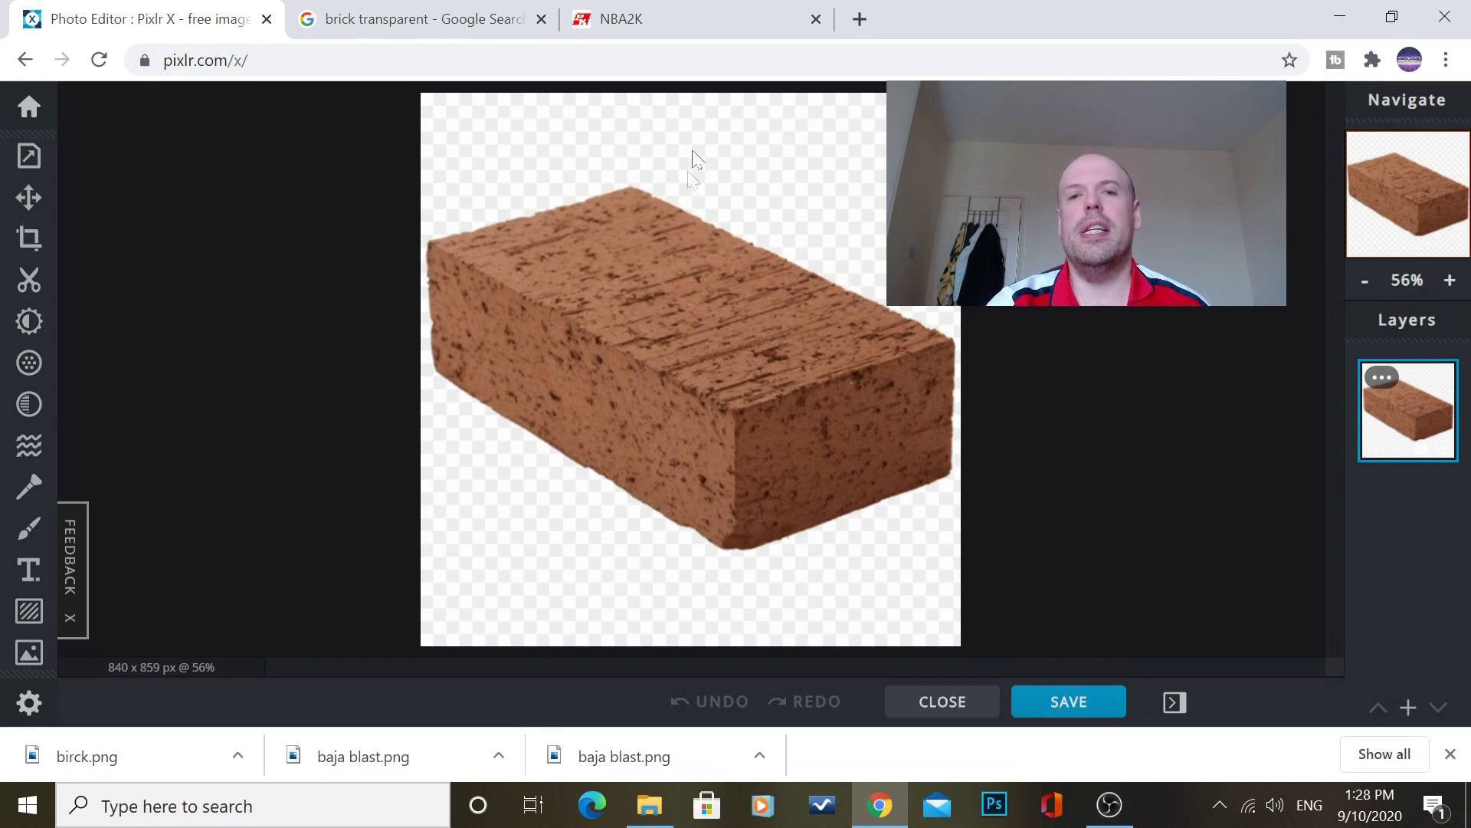
click(714, 17)
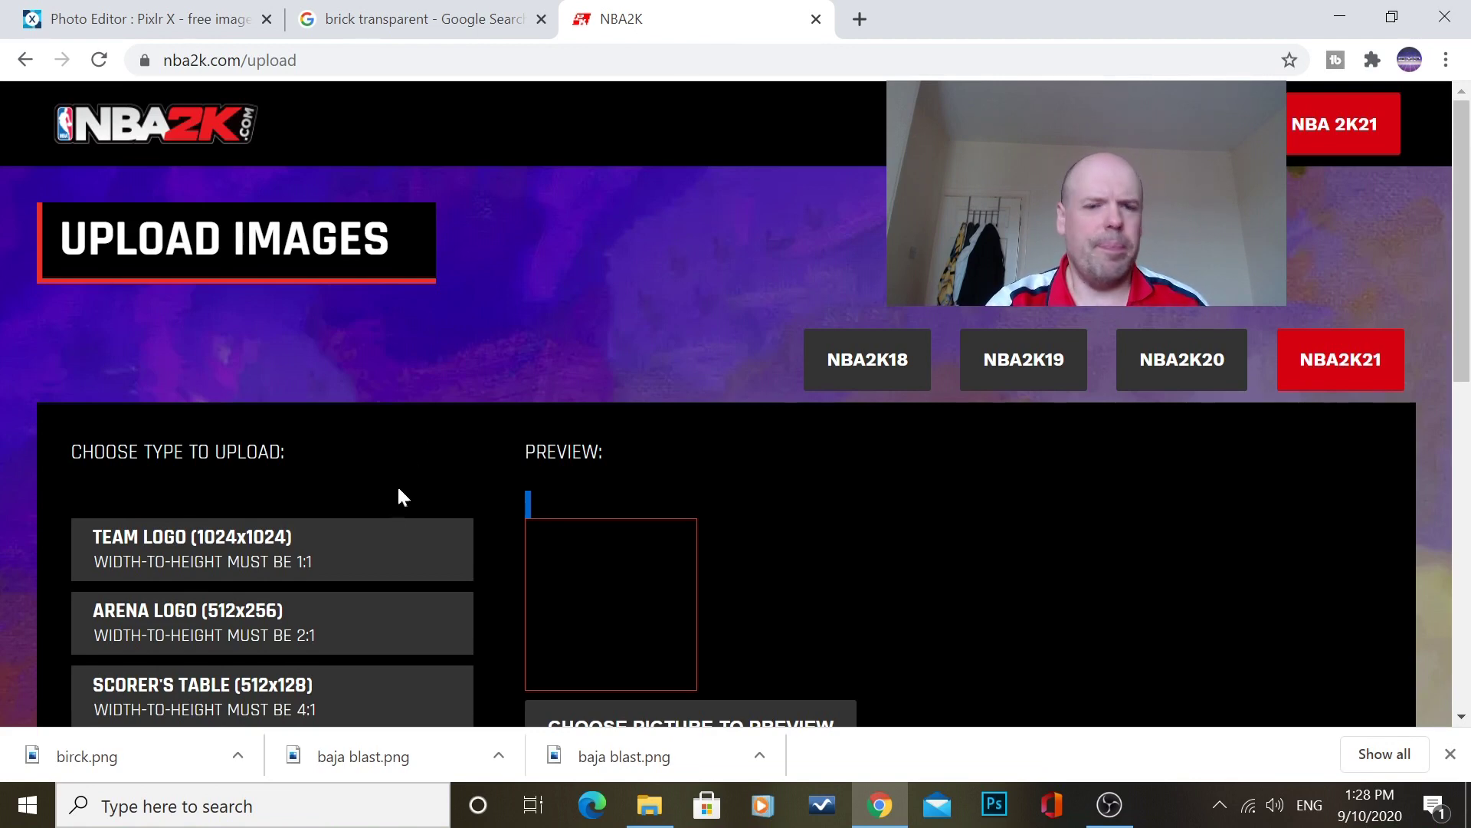
scroll(373, 553, down, 3)
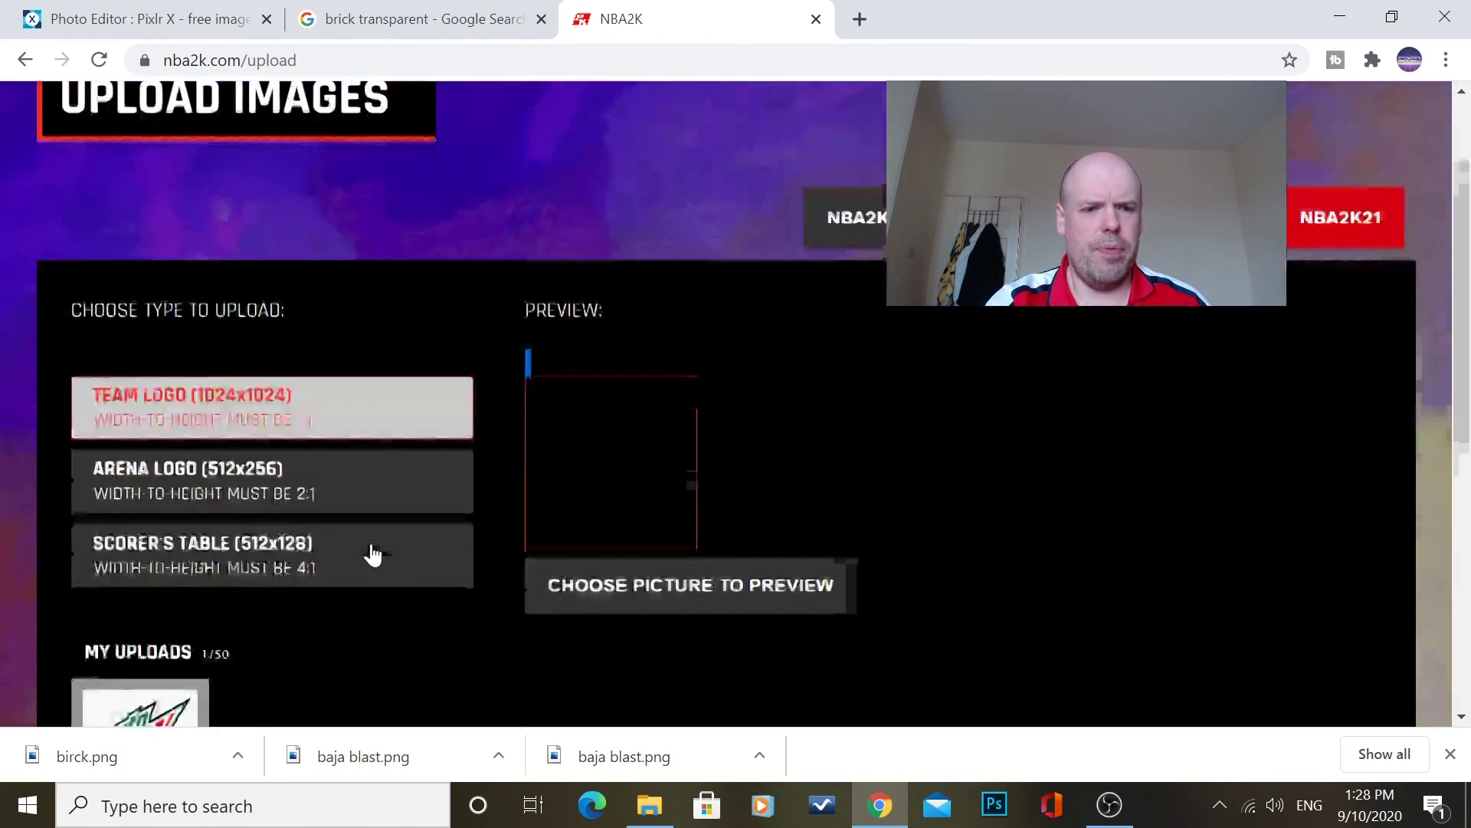
scroll(377, 541, up, 3)
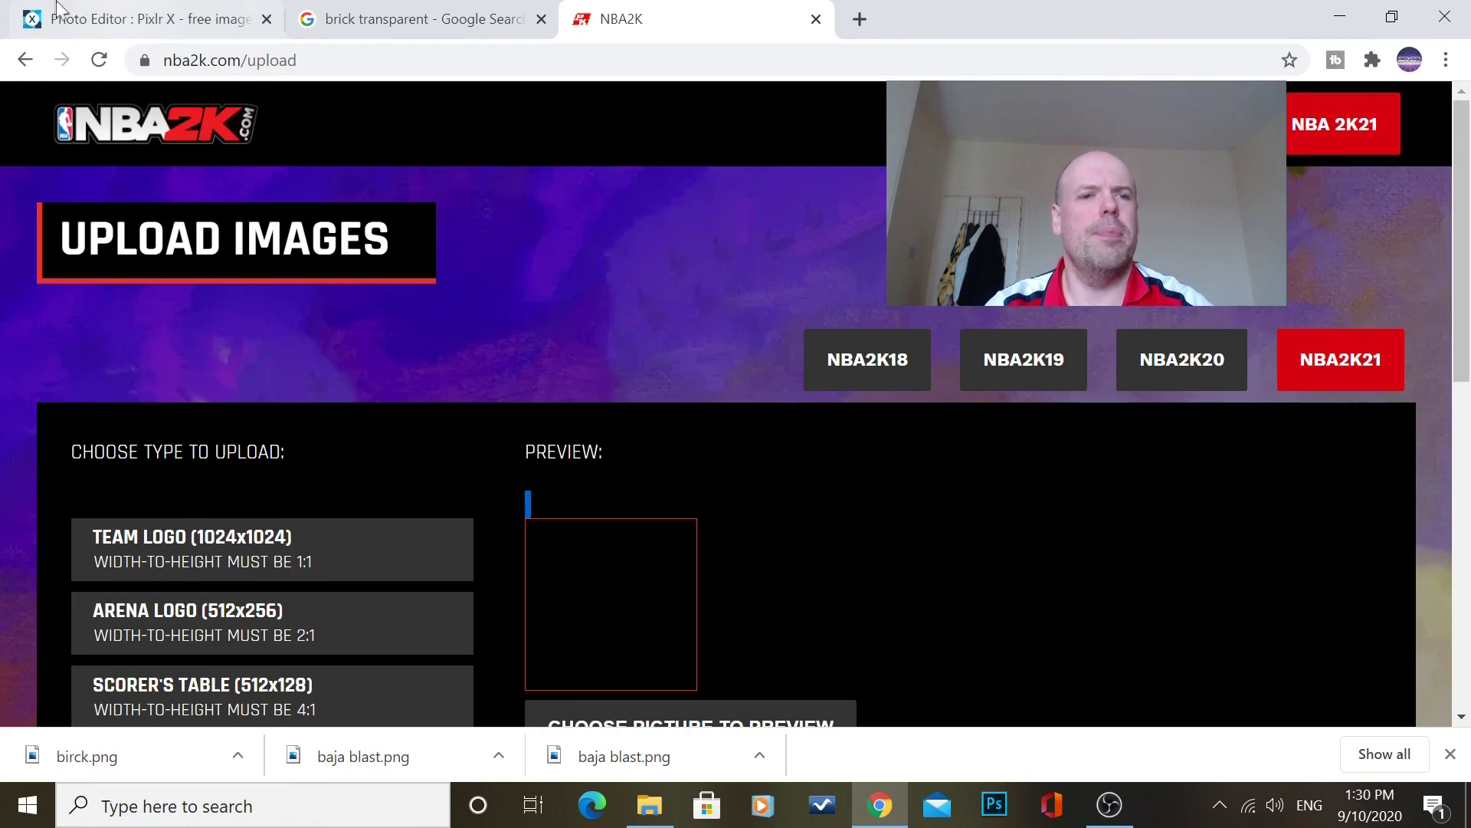
- Return to the 840 x 859 px brick image and bring up its Resize Image settings
click(170, 24)
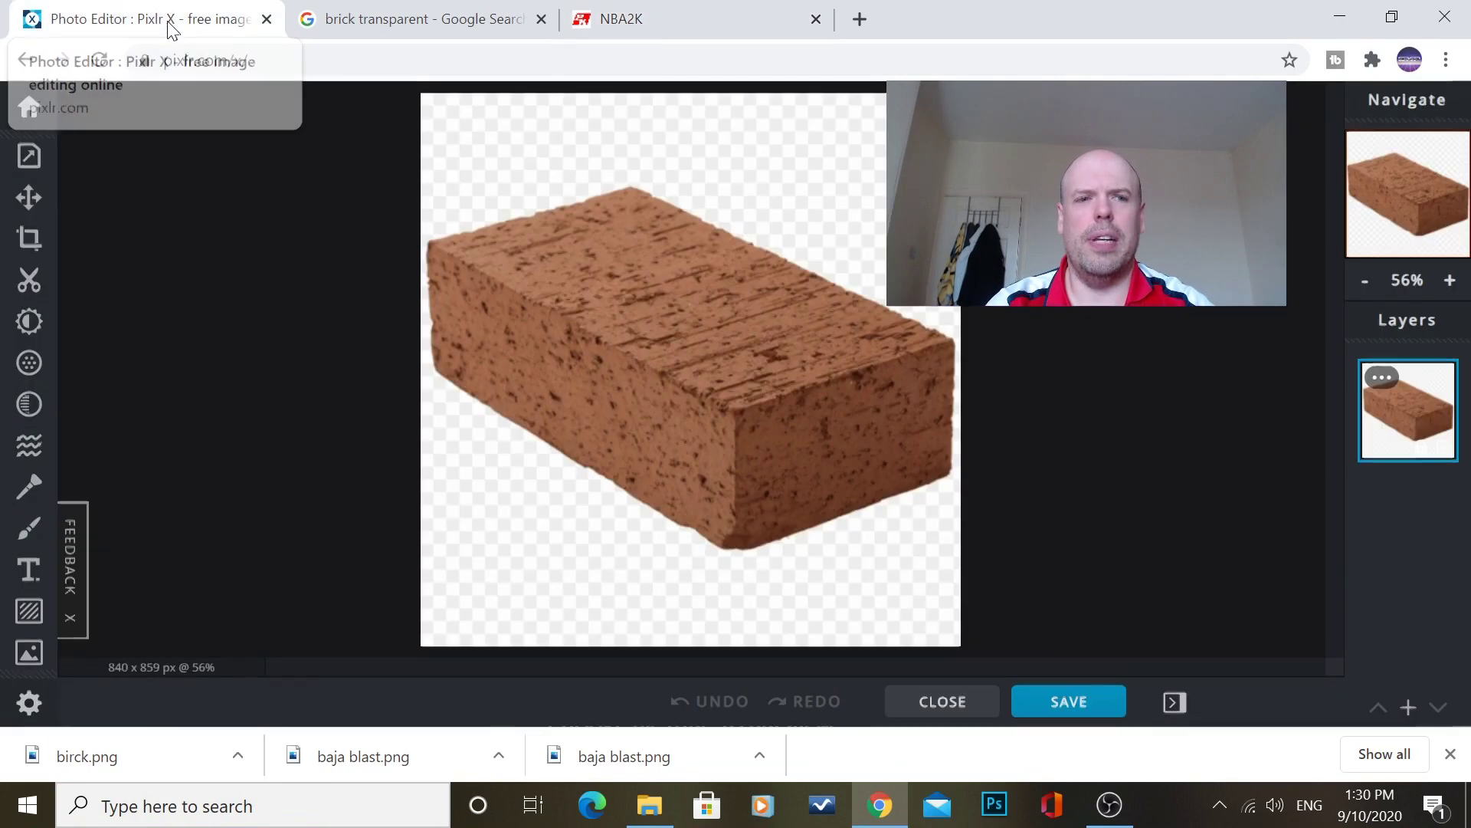
click(31, 161)
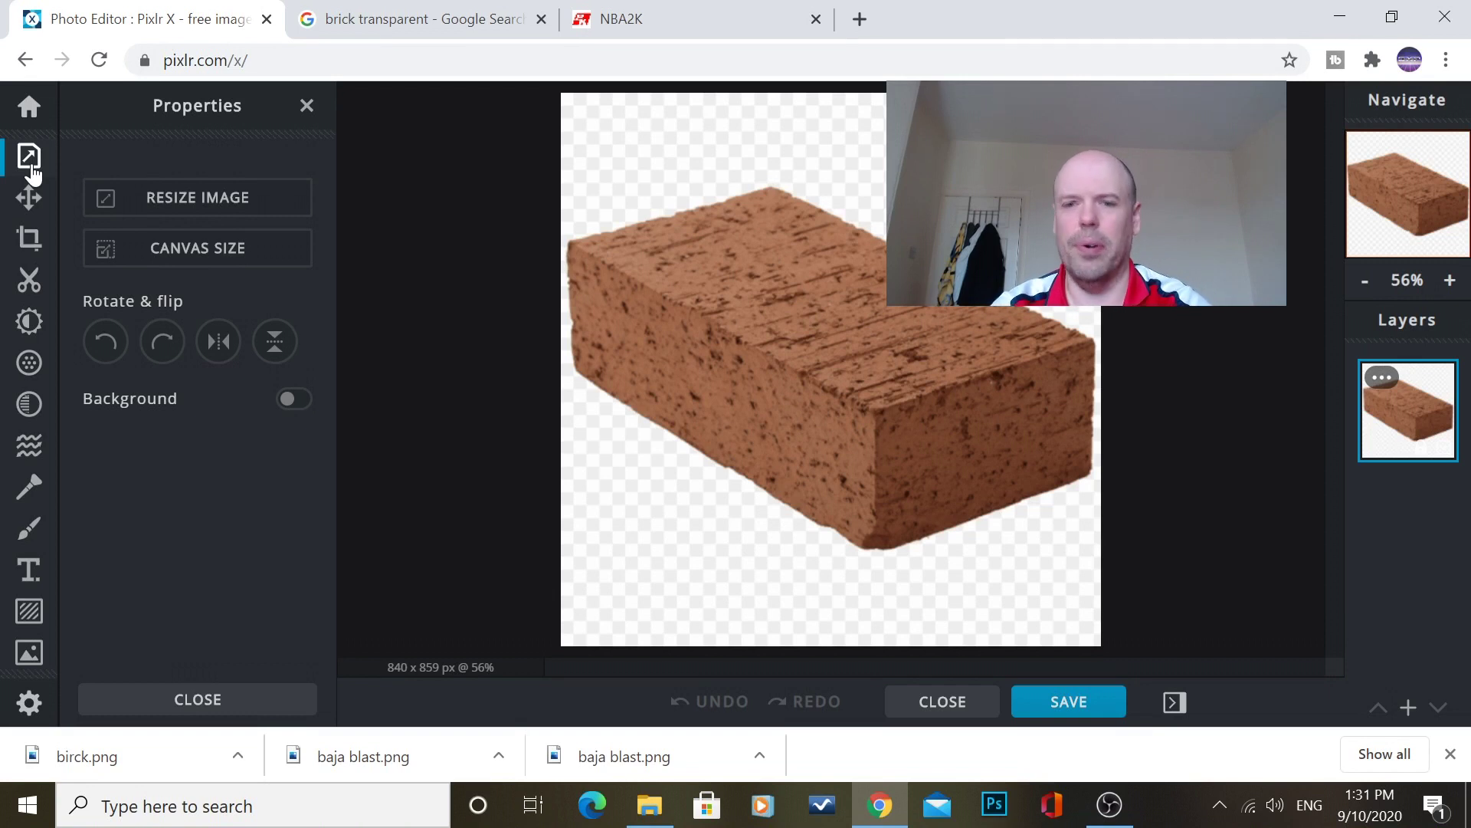
click(237, 207)
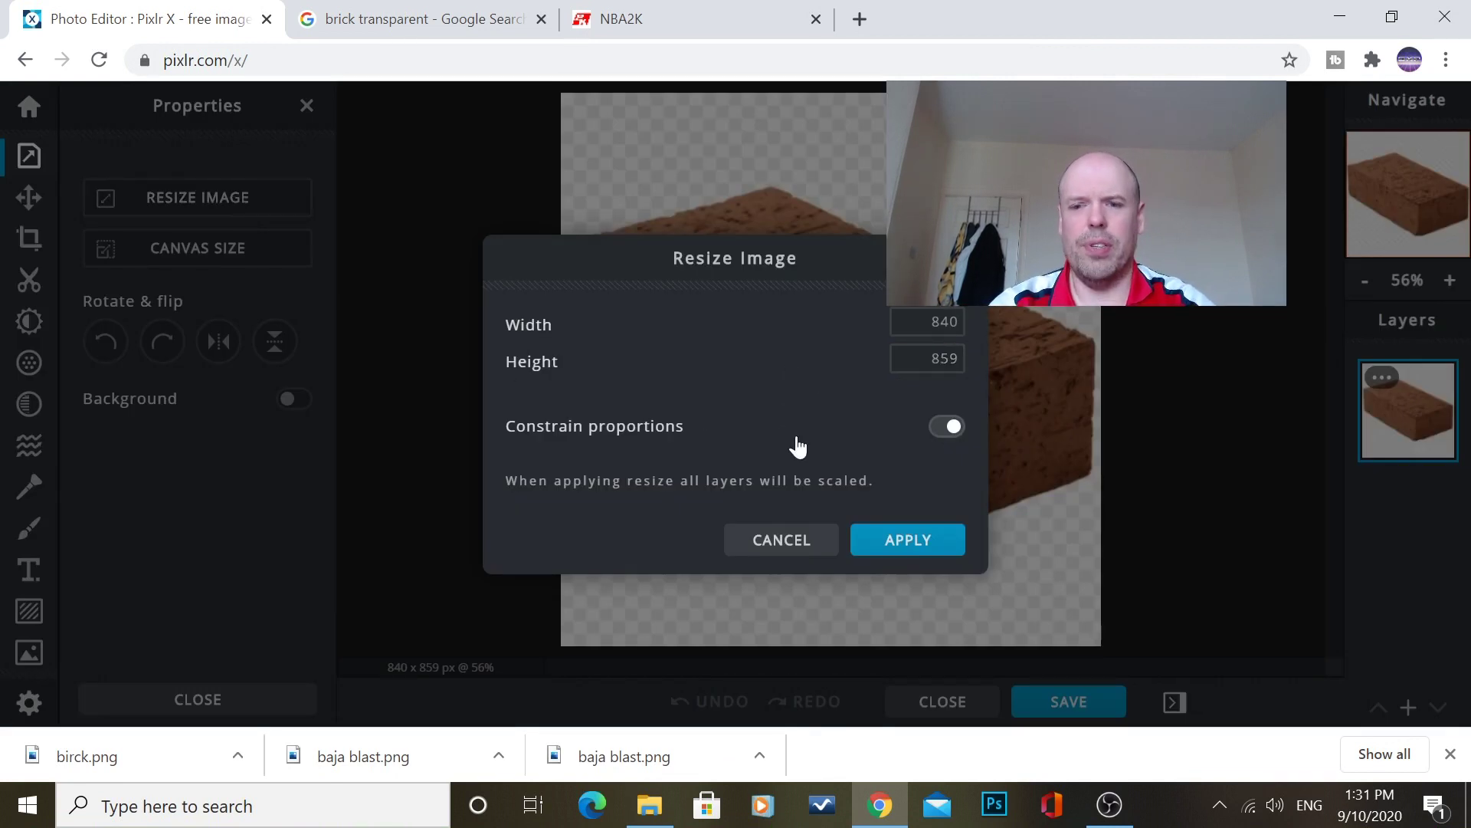
- Enter 1024 for the width and height with proportions still constrained
click(948, 429)
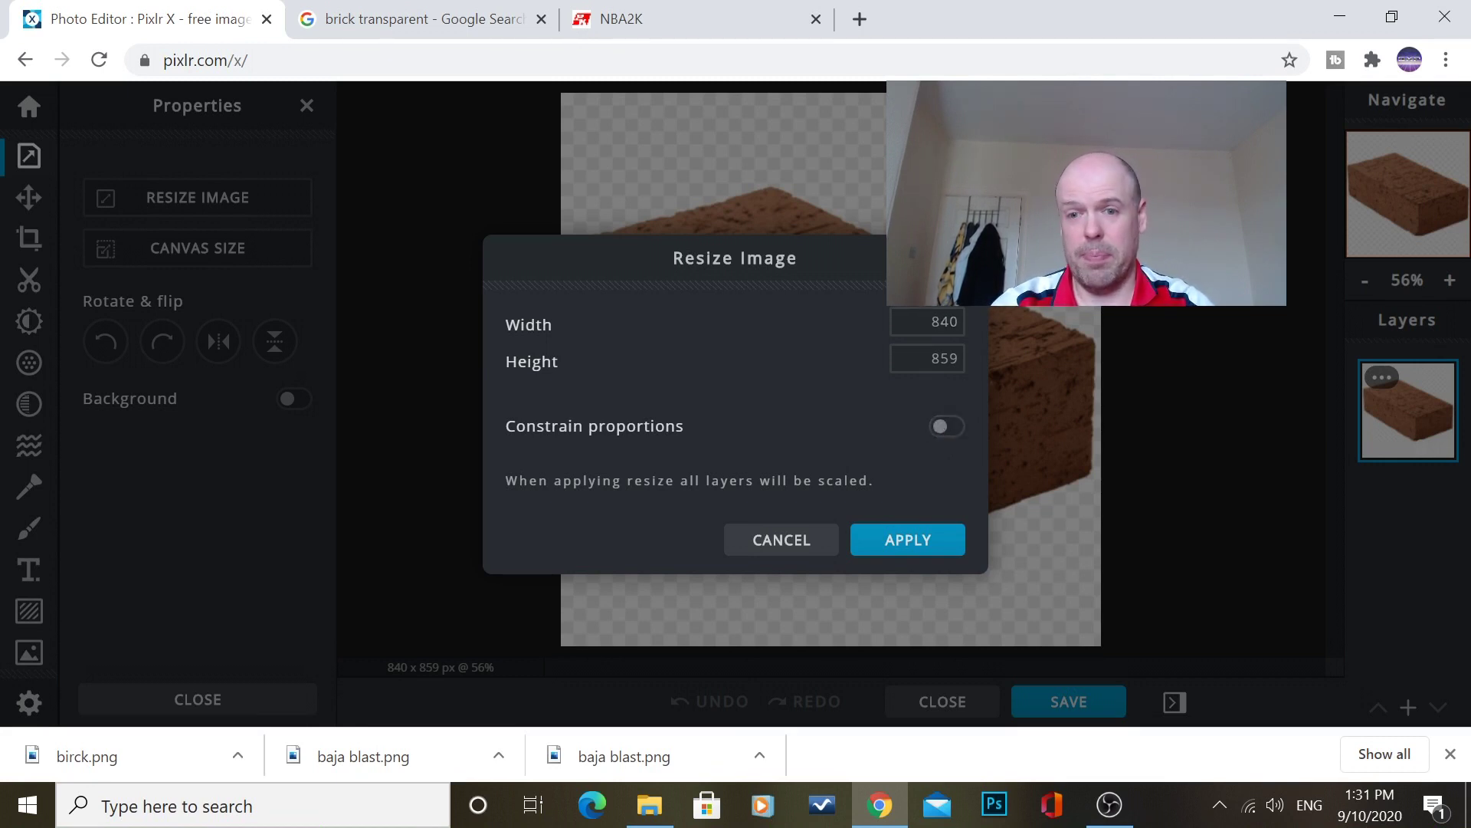
click(927, 321)
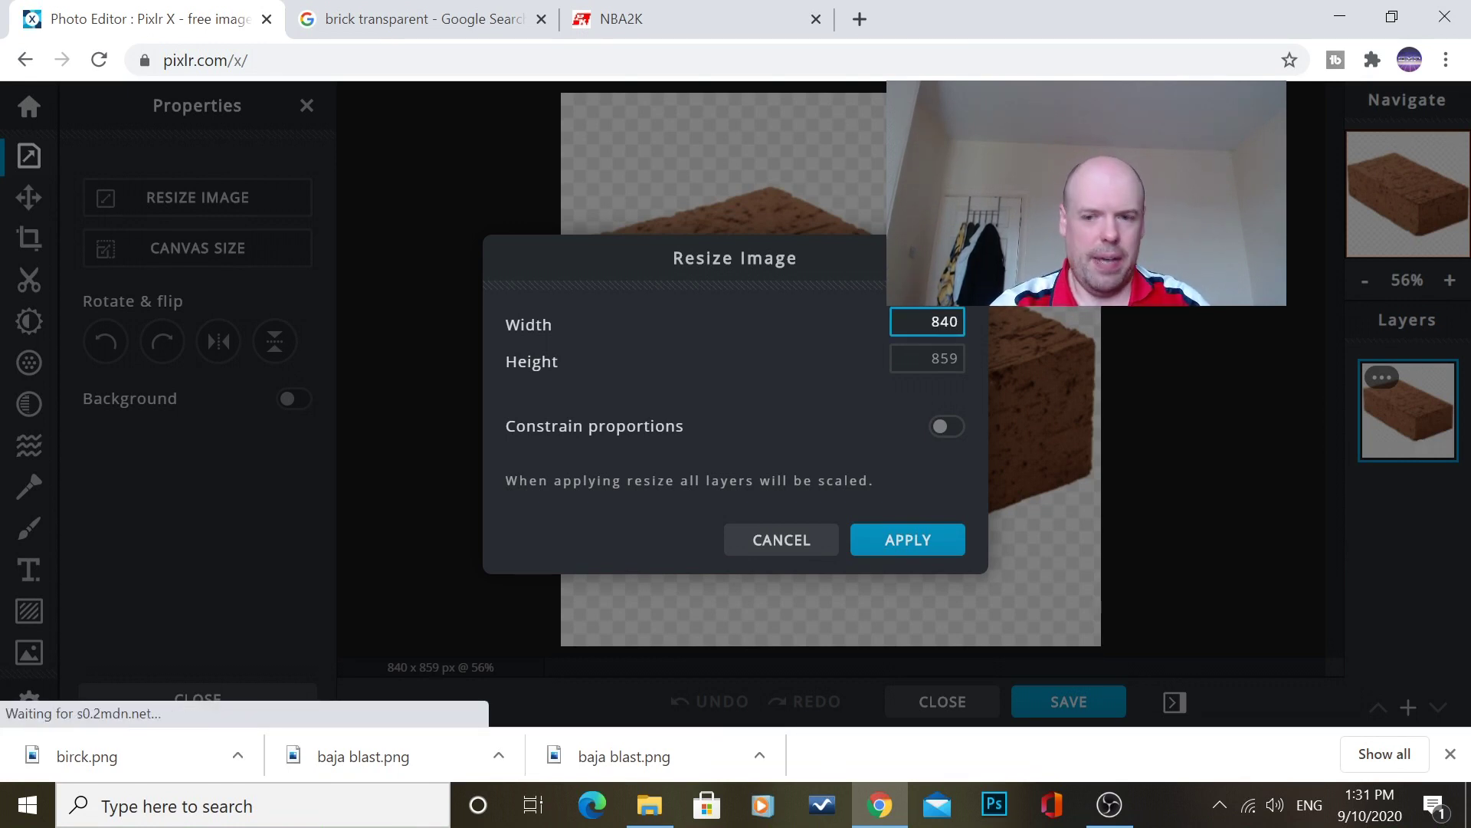
click(946, 427)
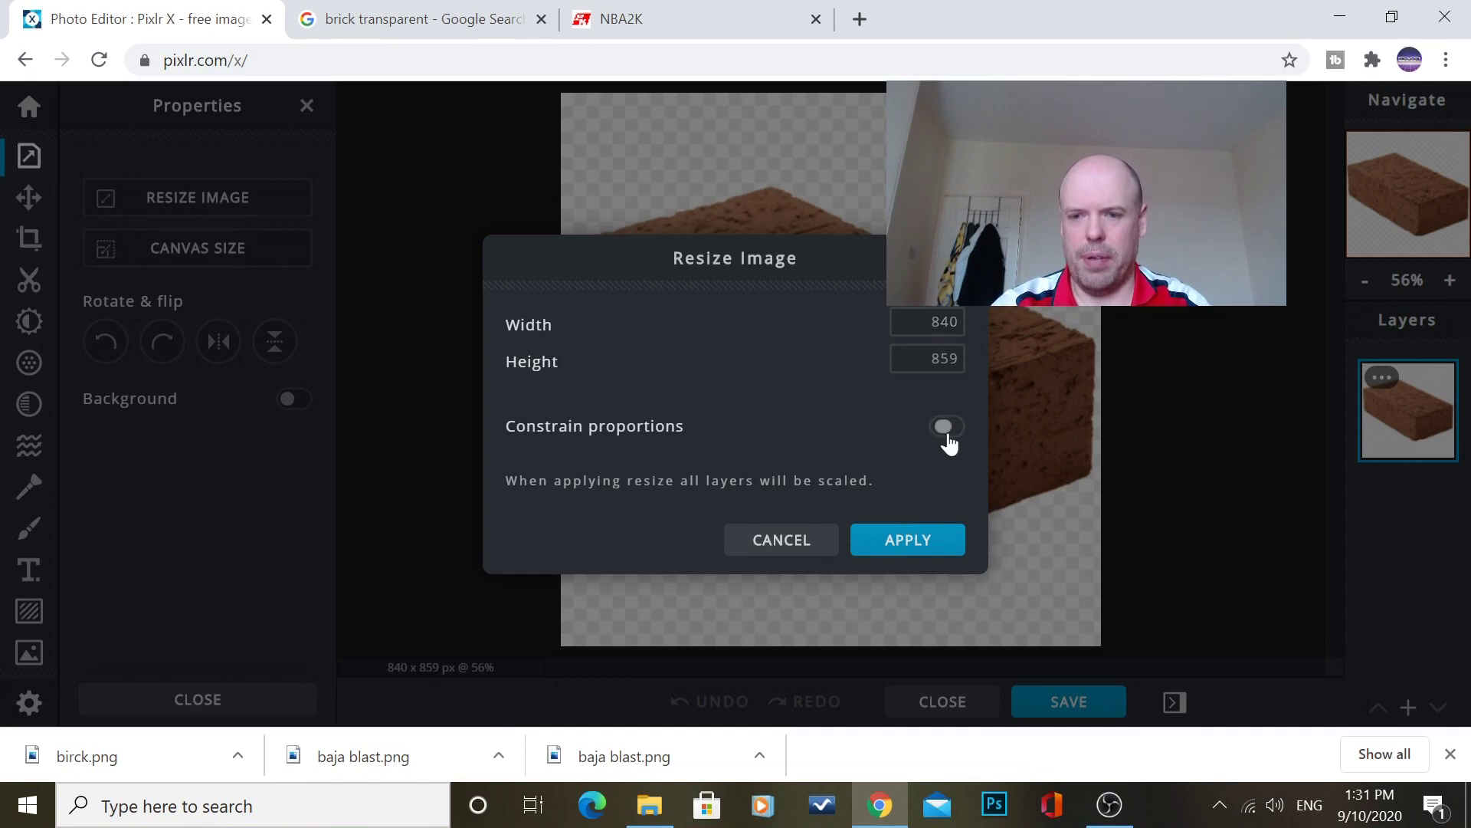
click(931, 321)
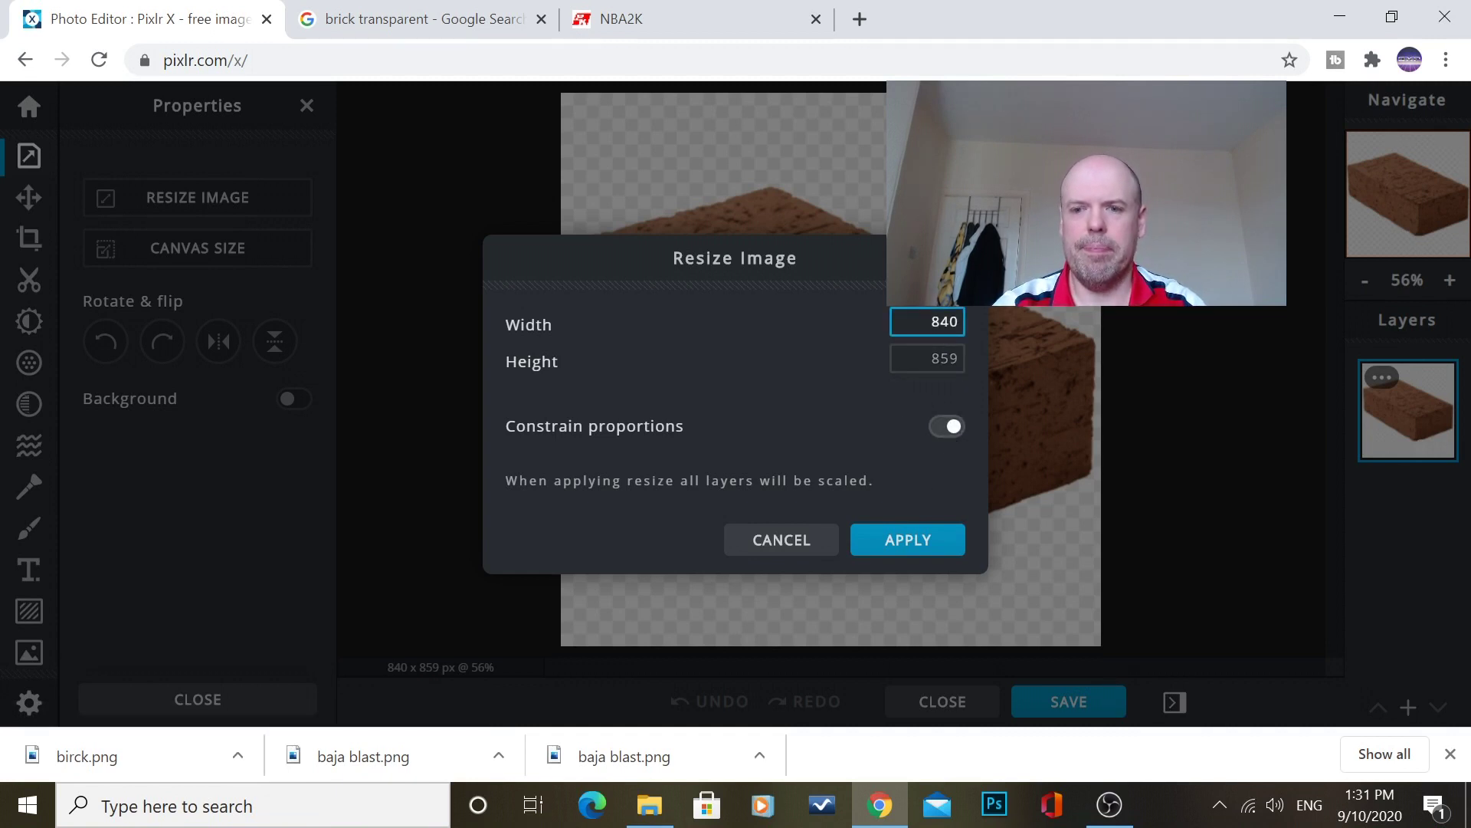
text(102)
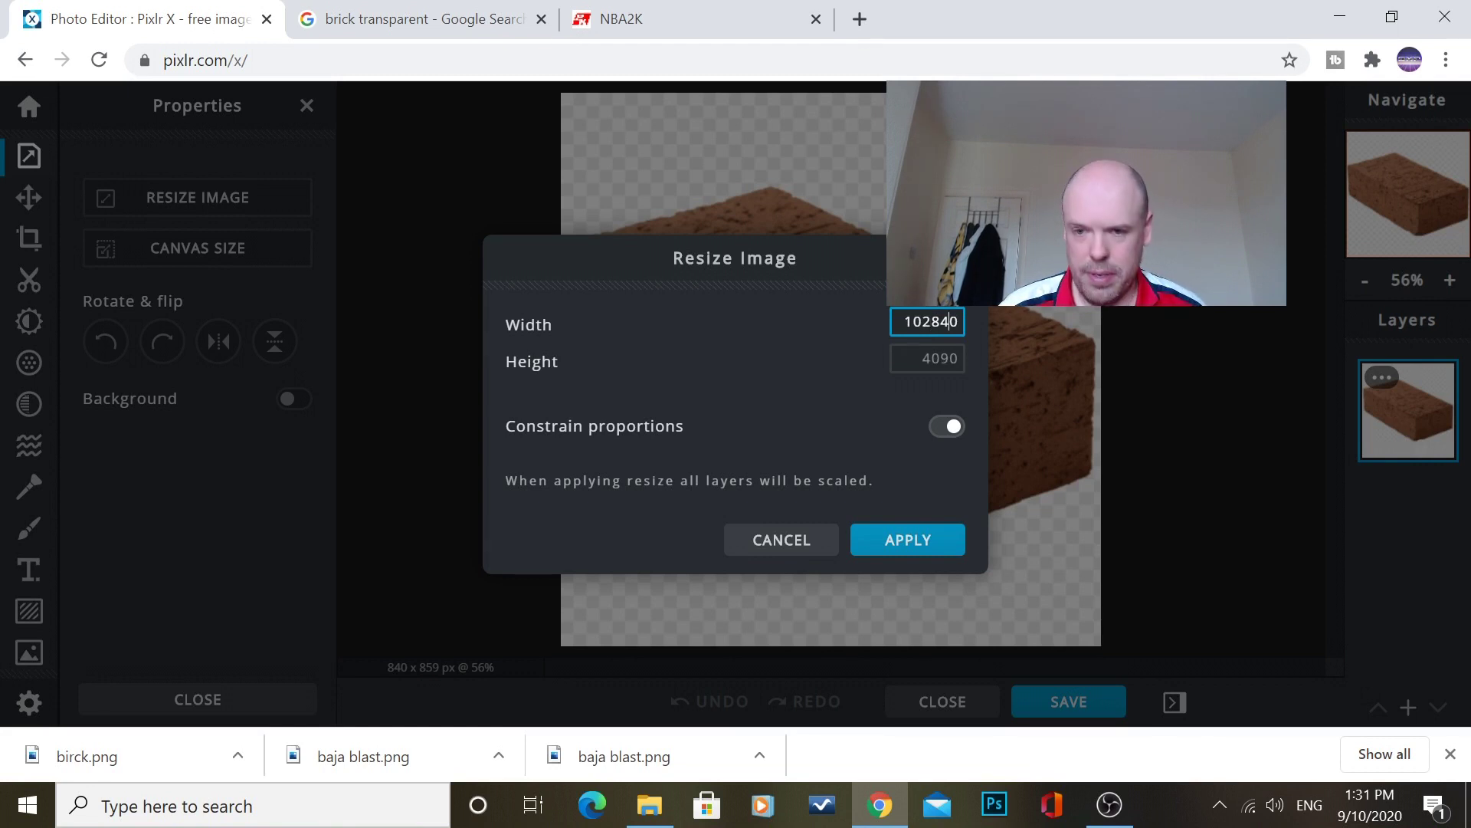
key(BackSpace)
key(BackSpace)
key(BackSpace)
key(BackSpace)
key(BackSpace)
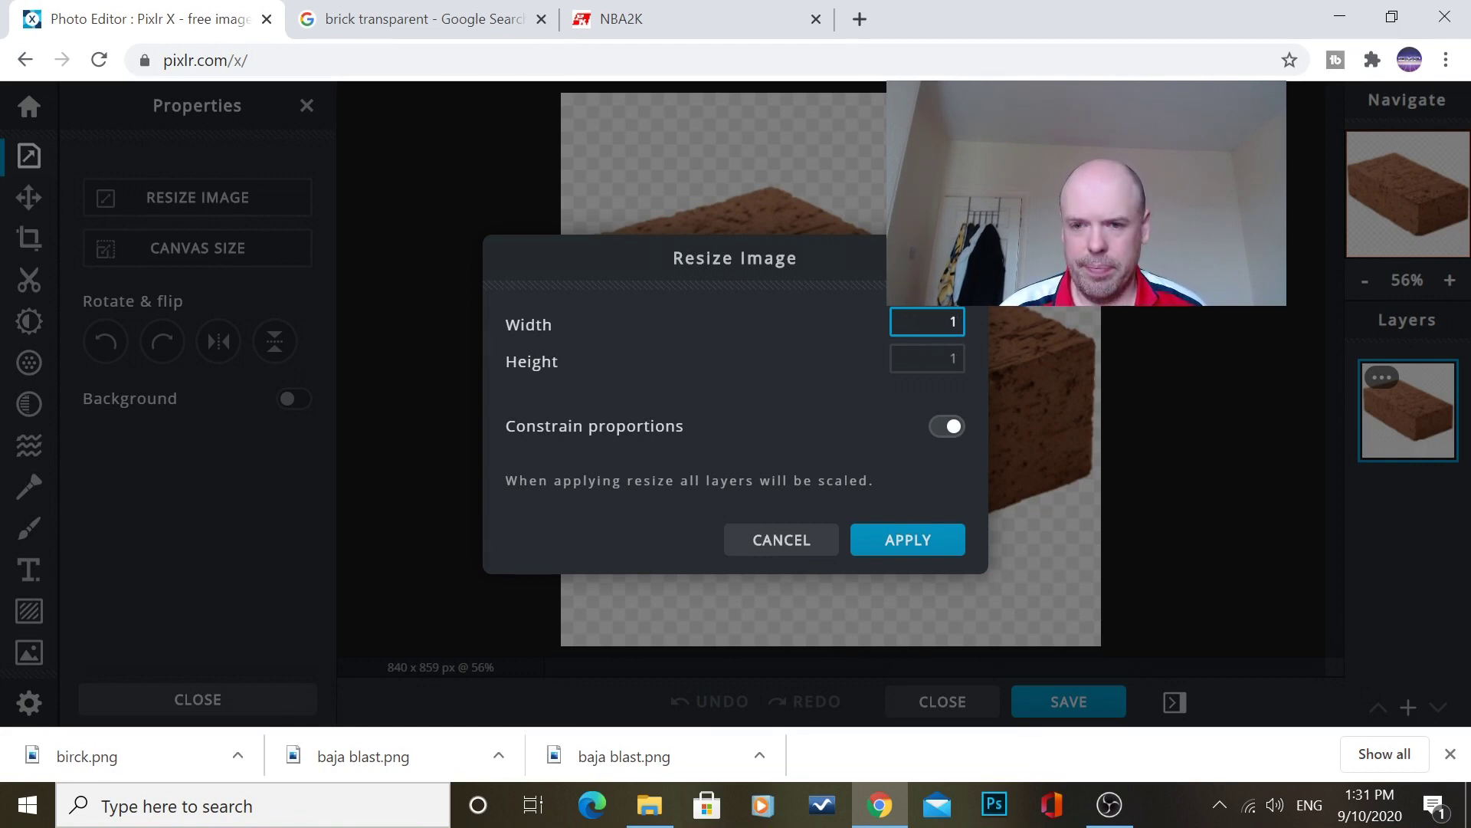
text(024)
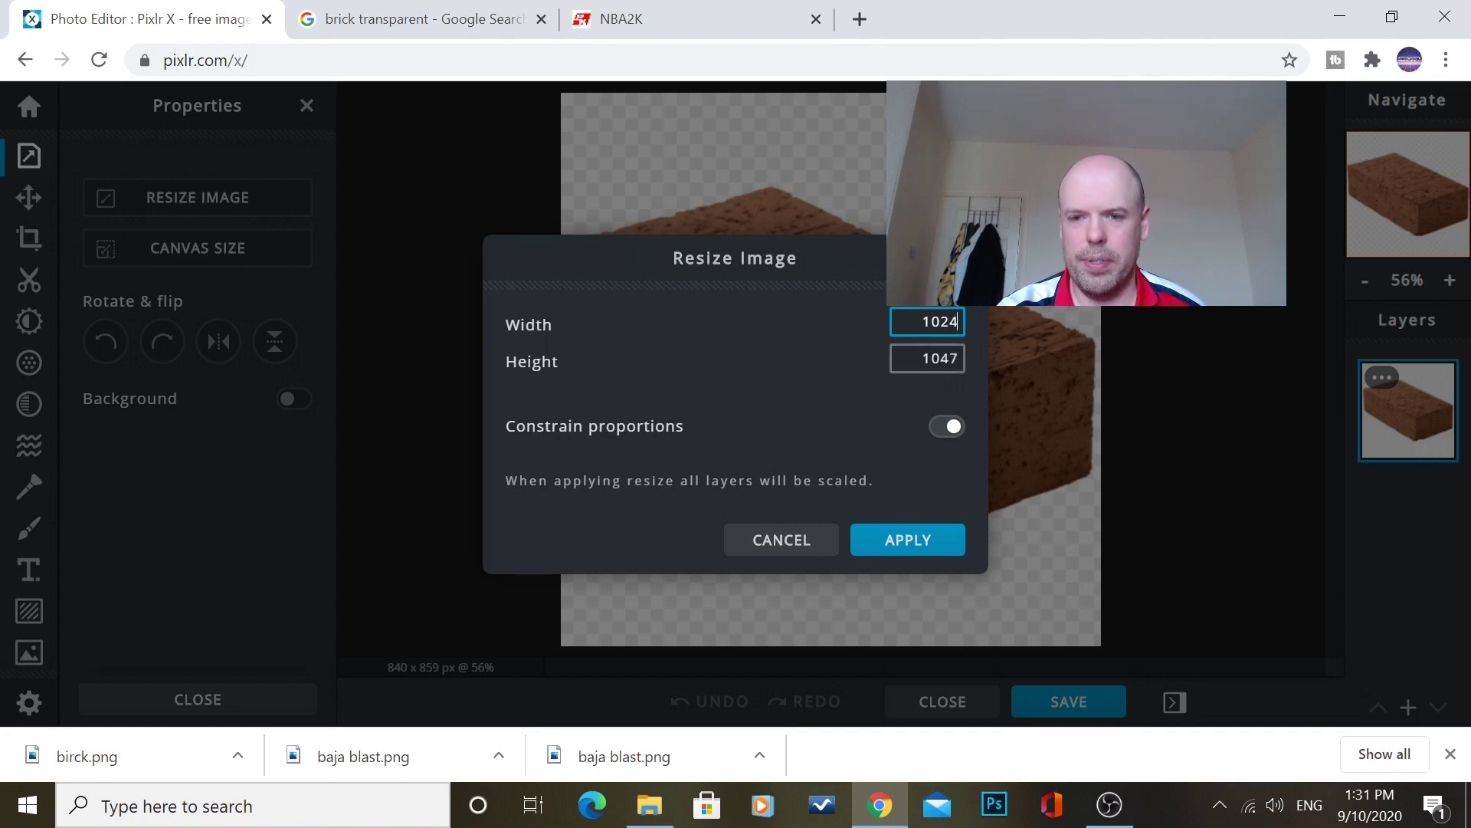
click(928, 358)
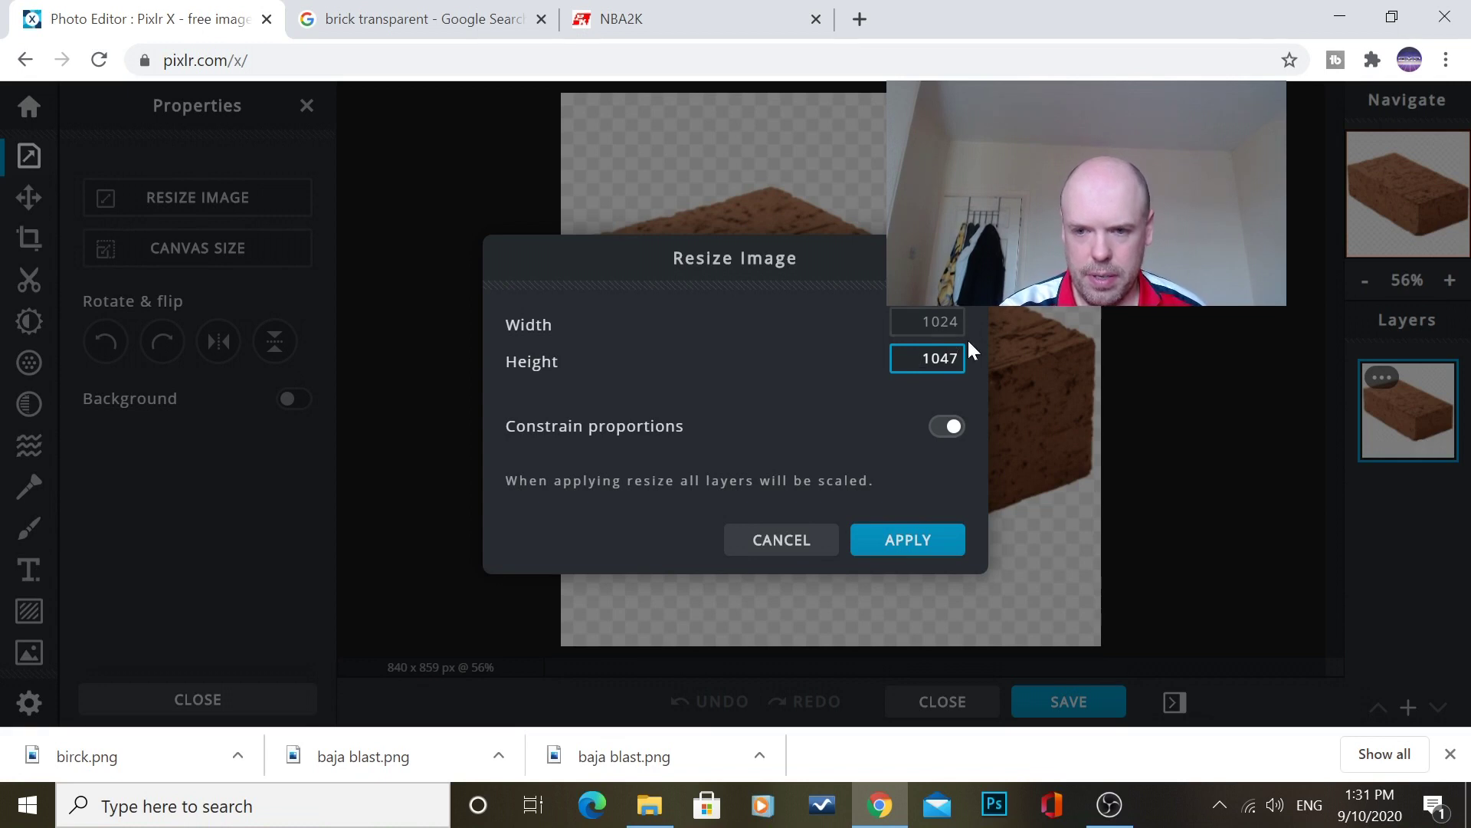
key(BackSpace)
key(BackSpace)
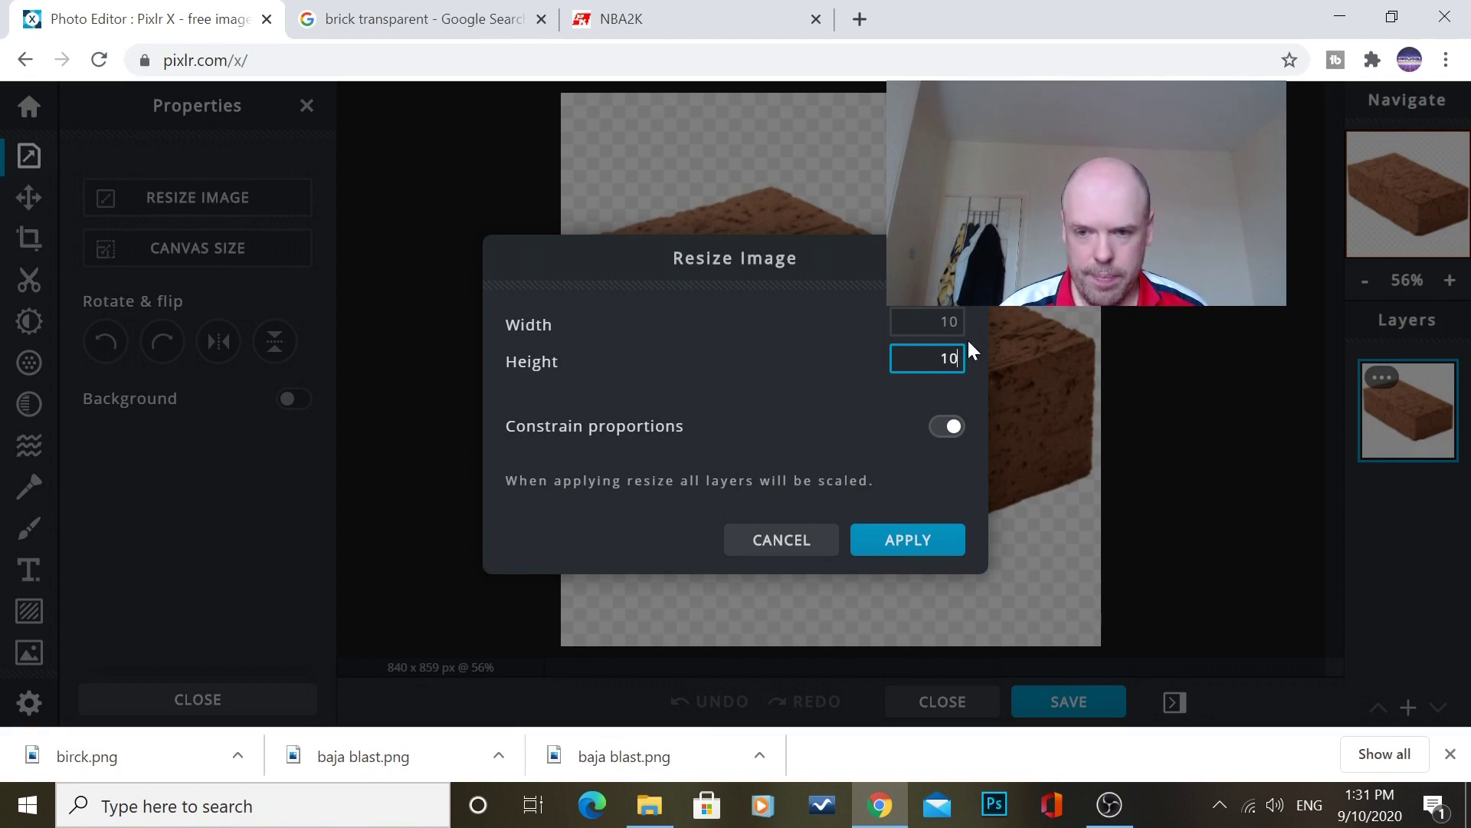
text(24)
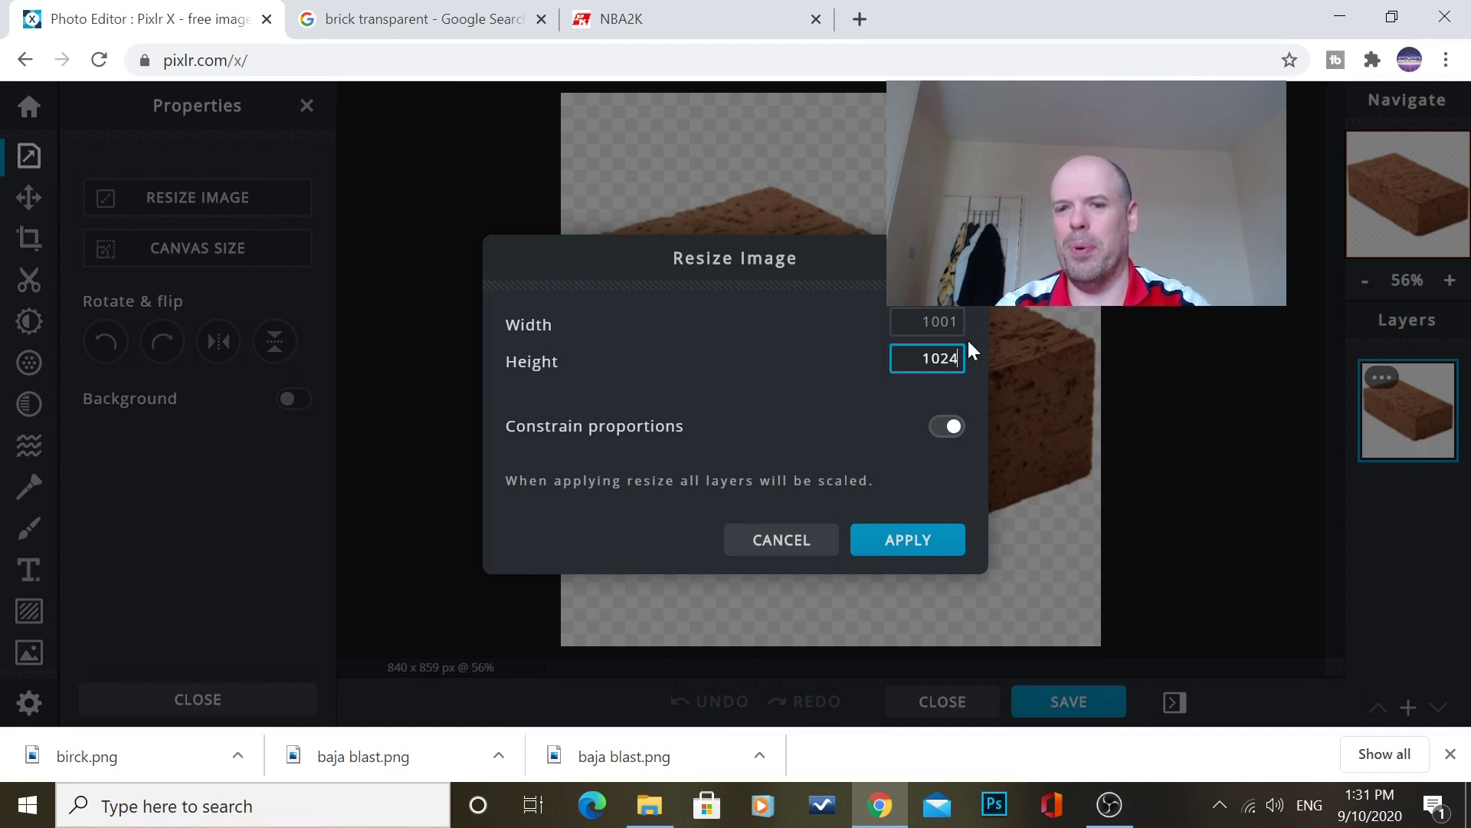
- Unlock proportions, set the width back to 1024 and apply the 1024 x 1024 resize
click(948, 428)
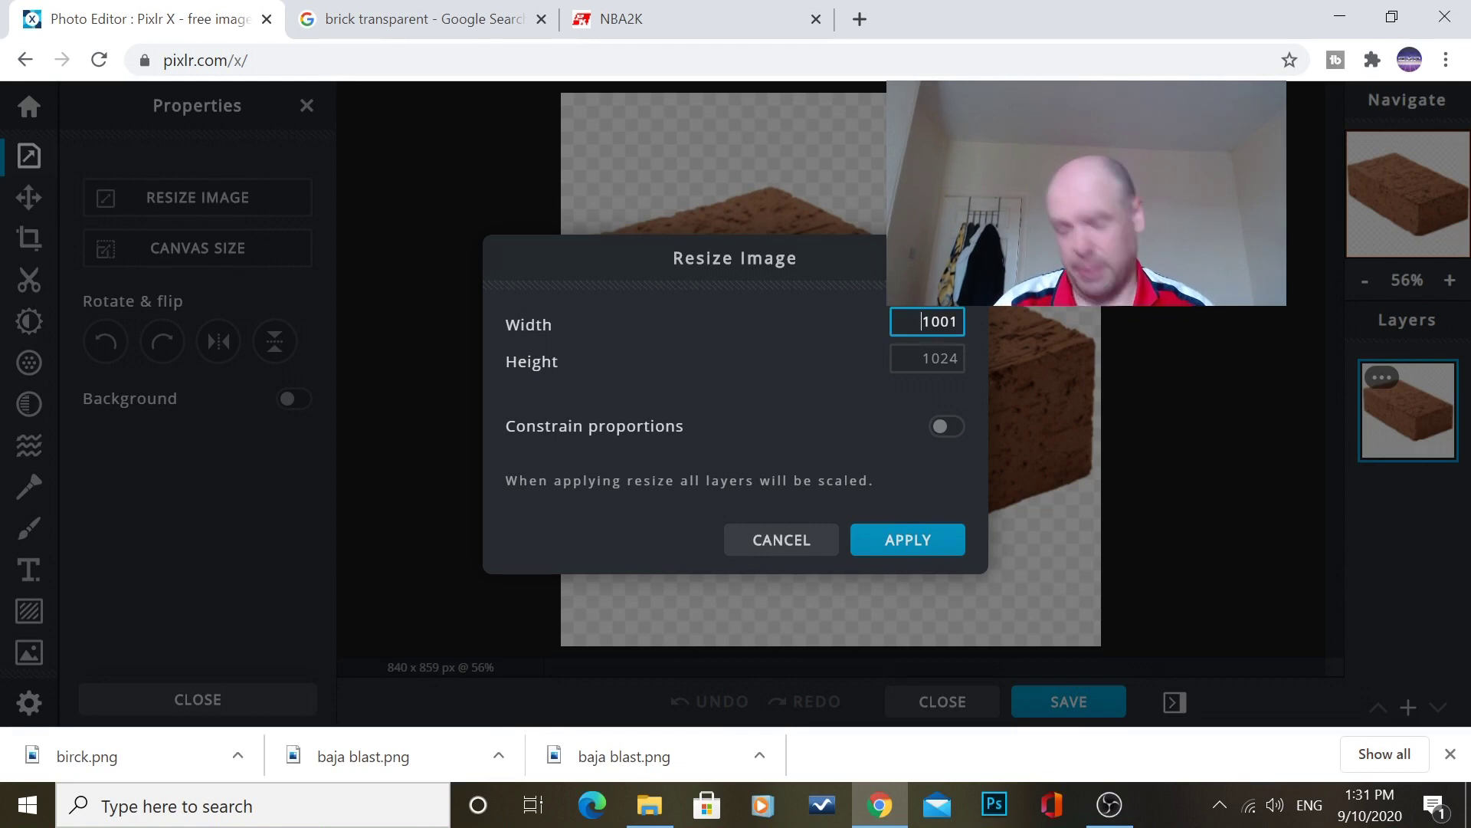
click(919, 323)
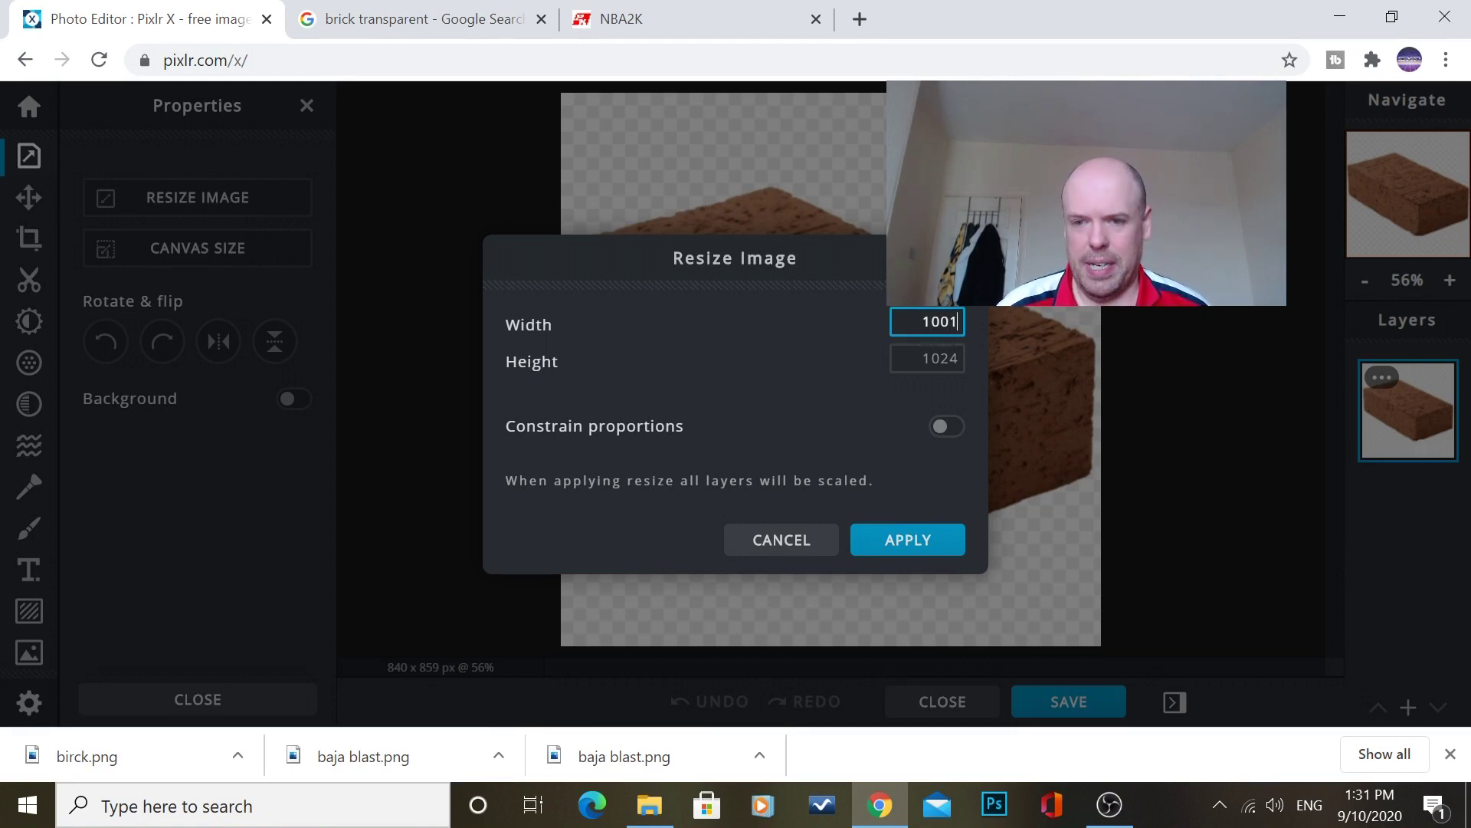
key(BackSpace)
key(BackSpace)
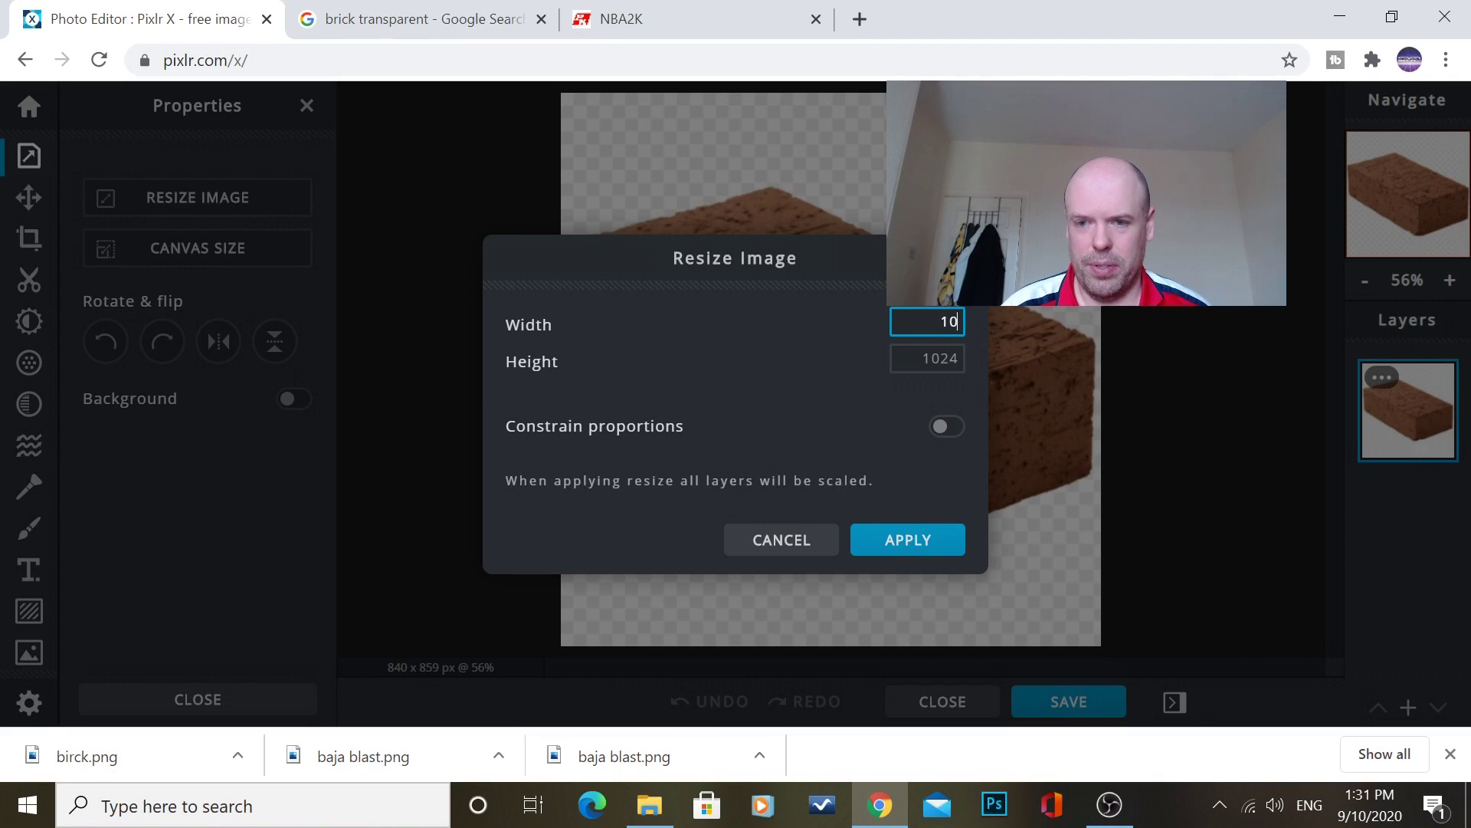
text(24)
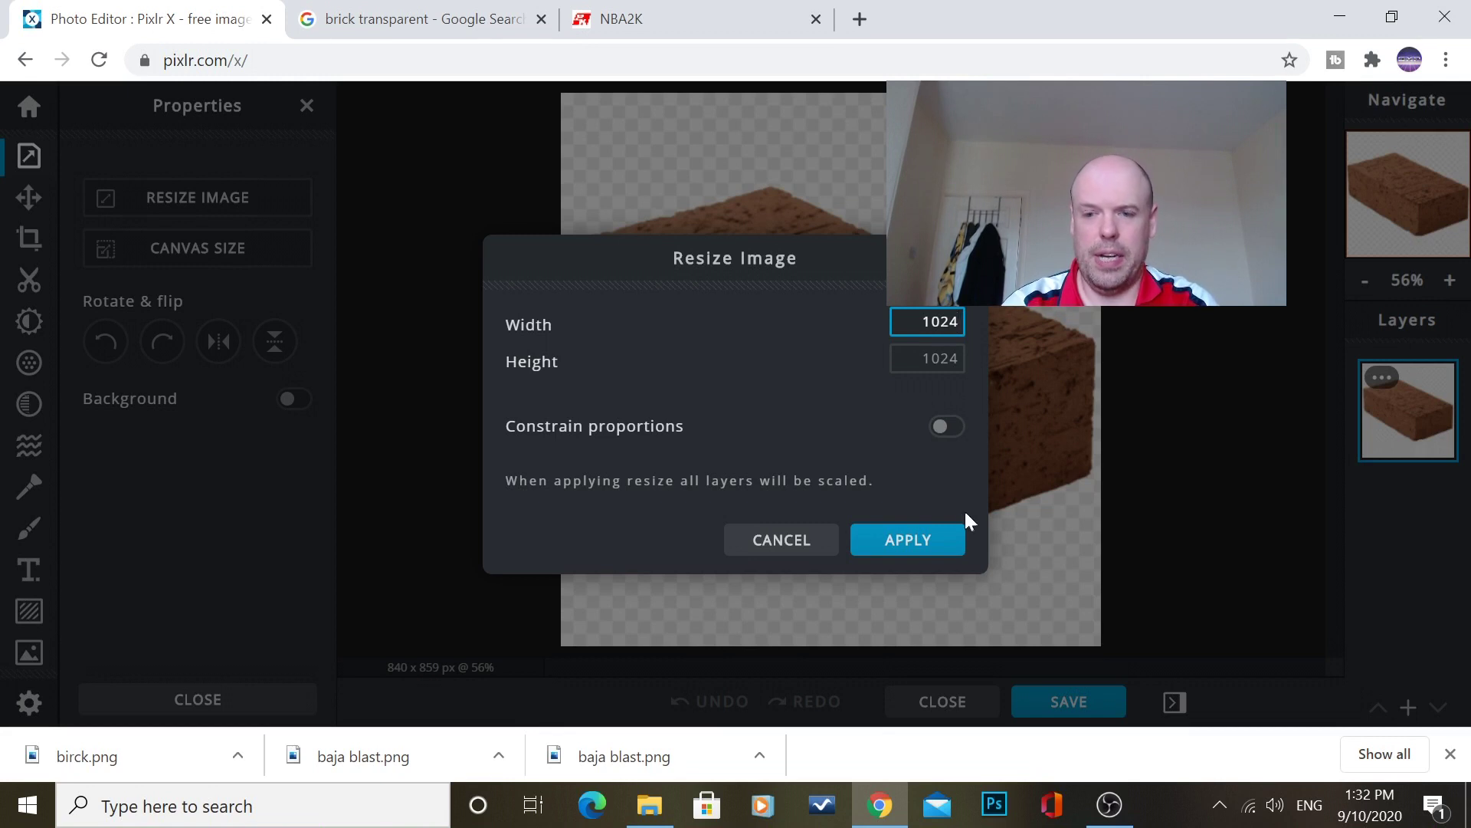
click(928, 546)
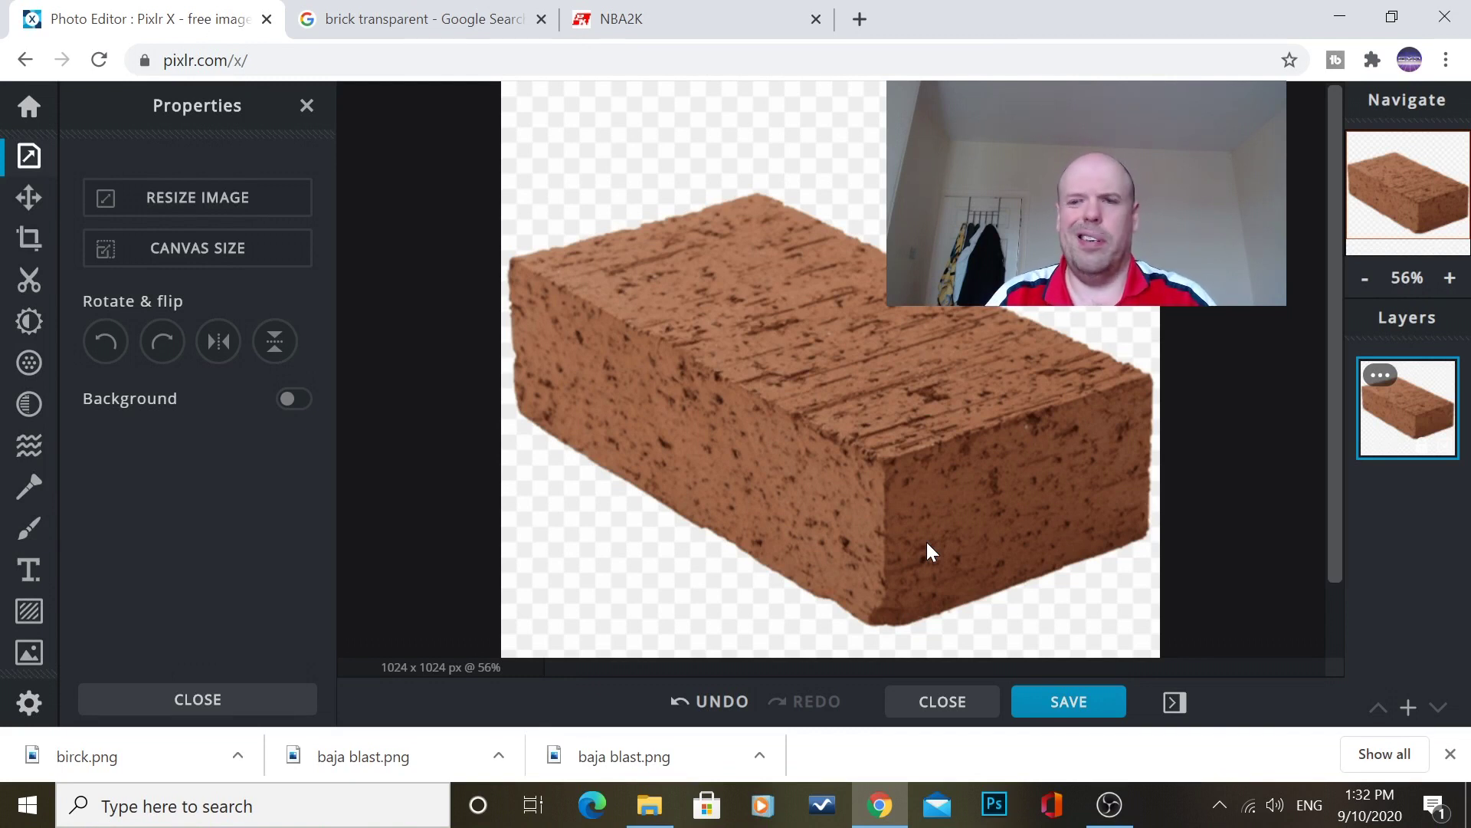
- Download the 1024 x 1024 brick image as a PNG file named birck
click(1050, 702)
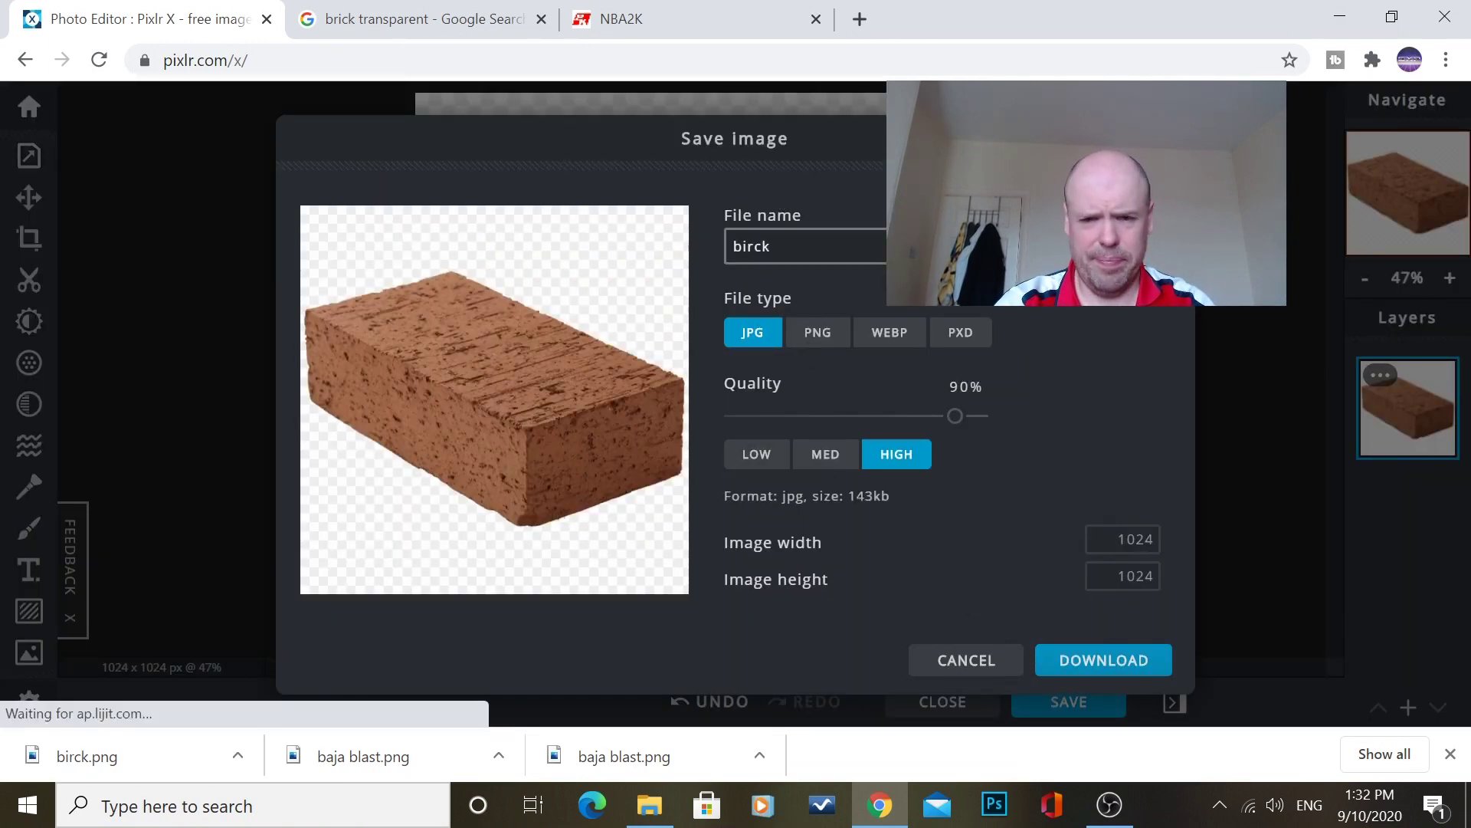
click(819, 340)
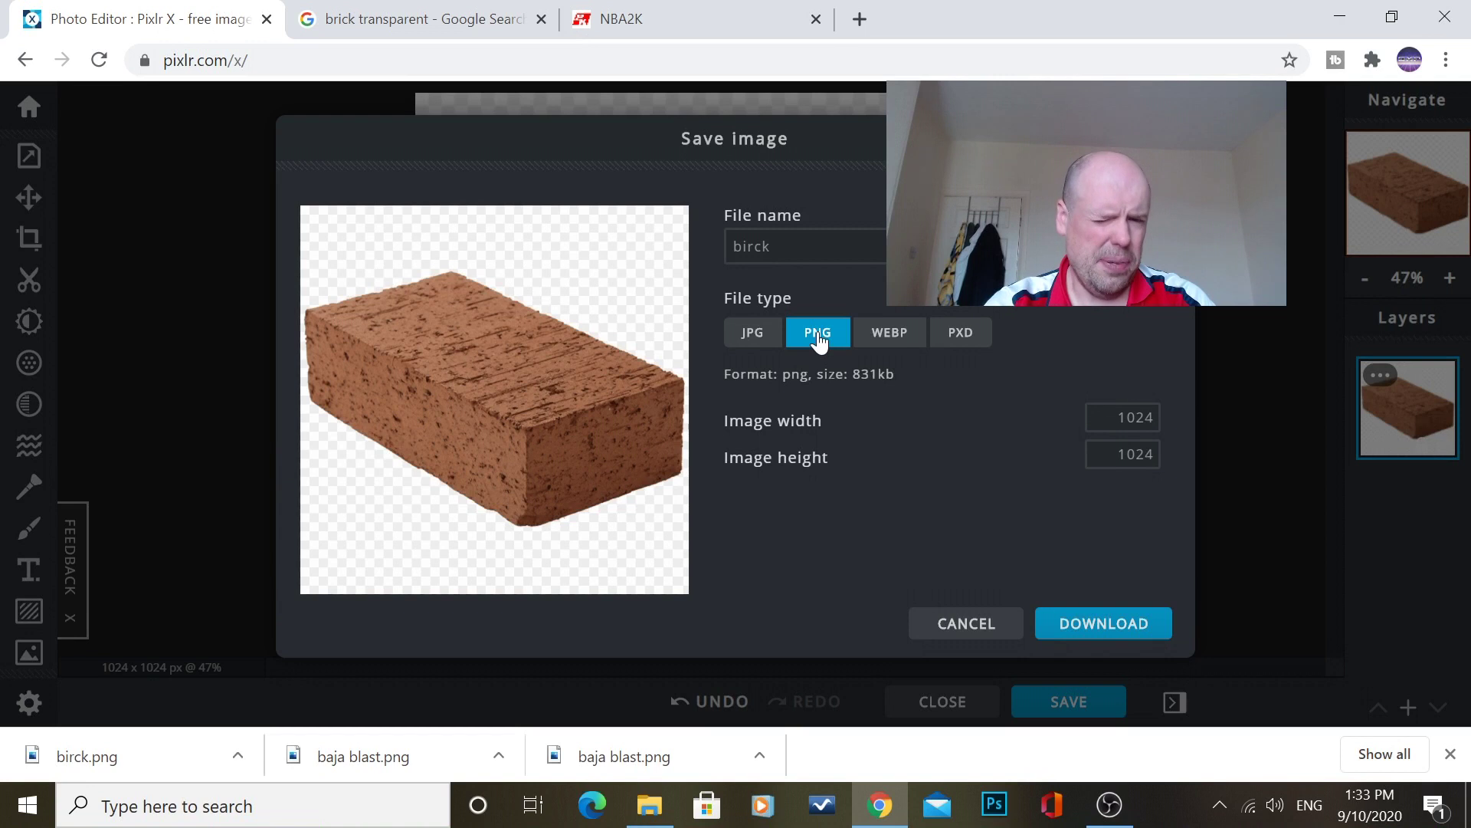
click(1123, 631)
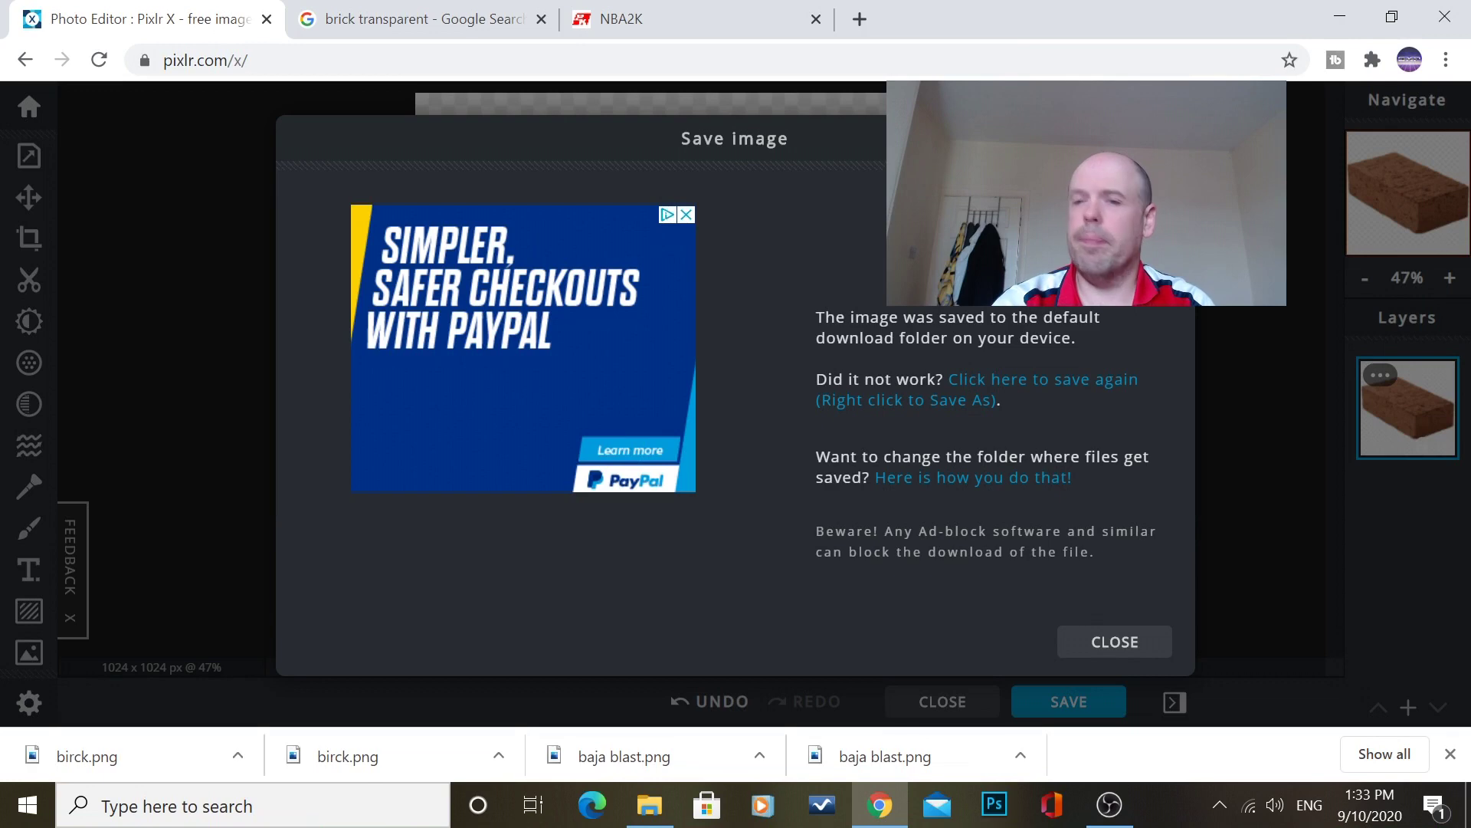
key(Escape)
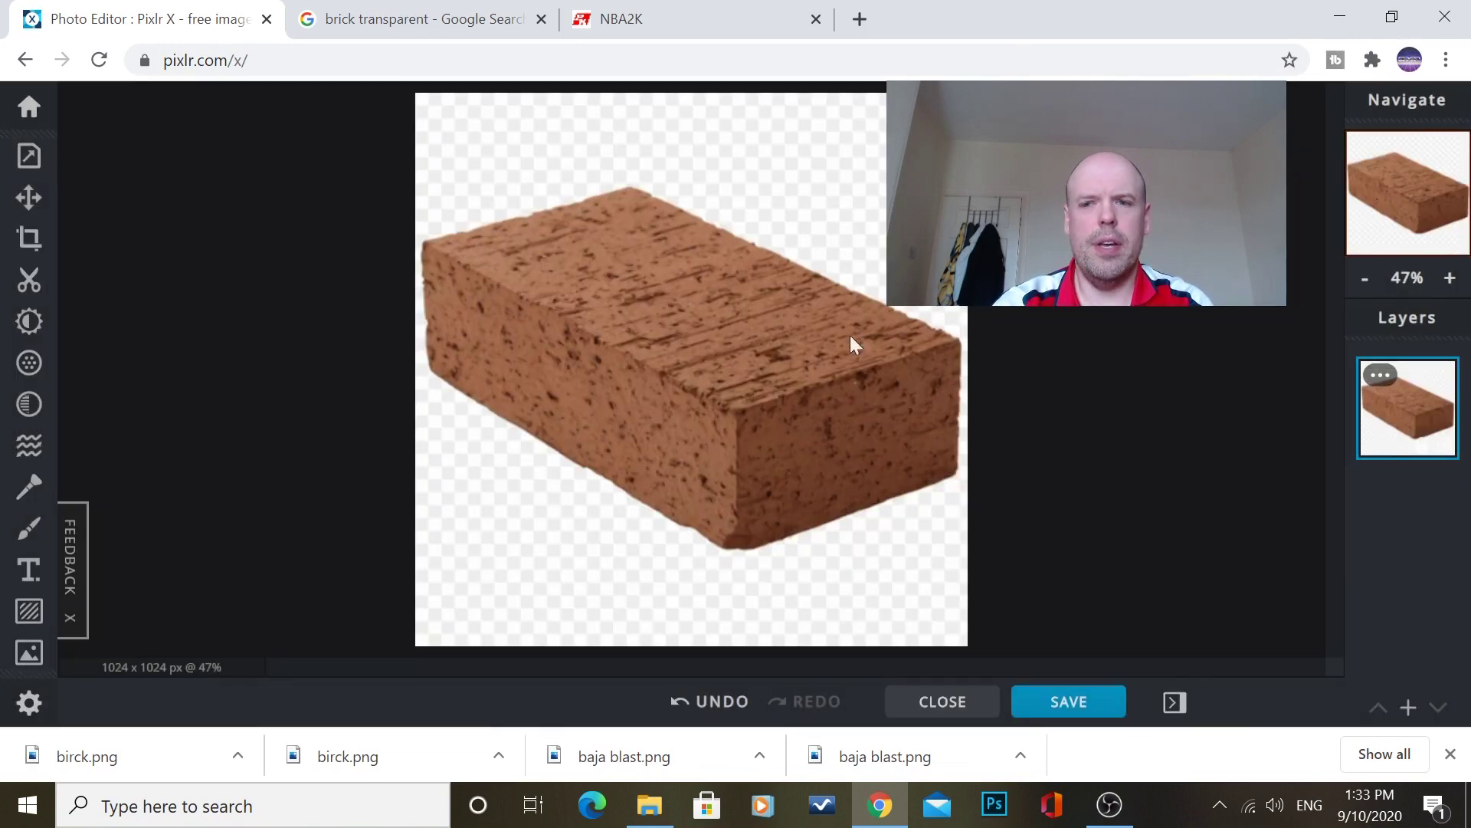
- Go to the NBA2K21 Upload Images page and browse for a Team Logo file
click(644, 25)
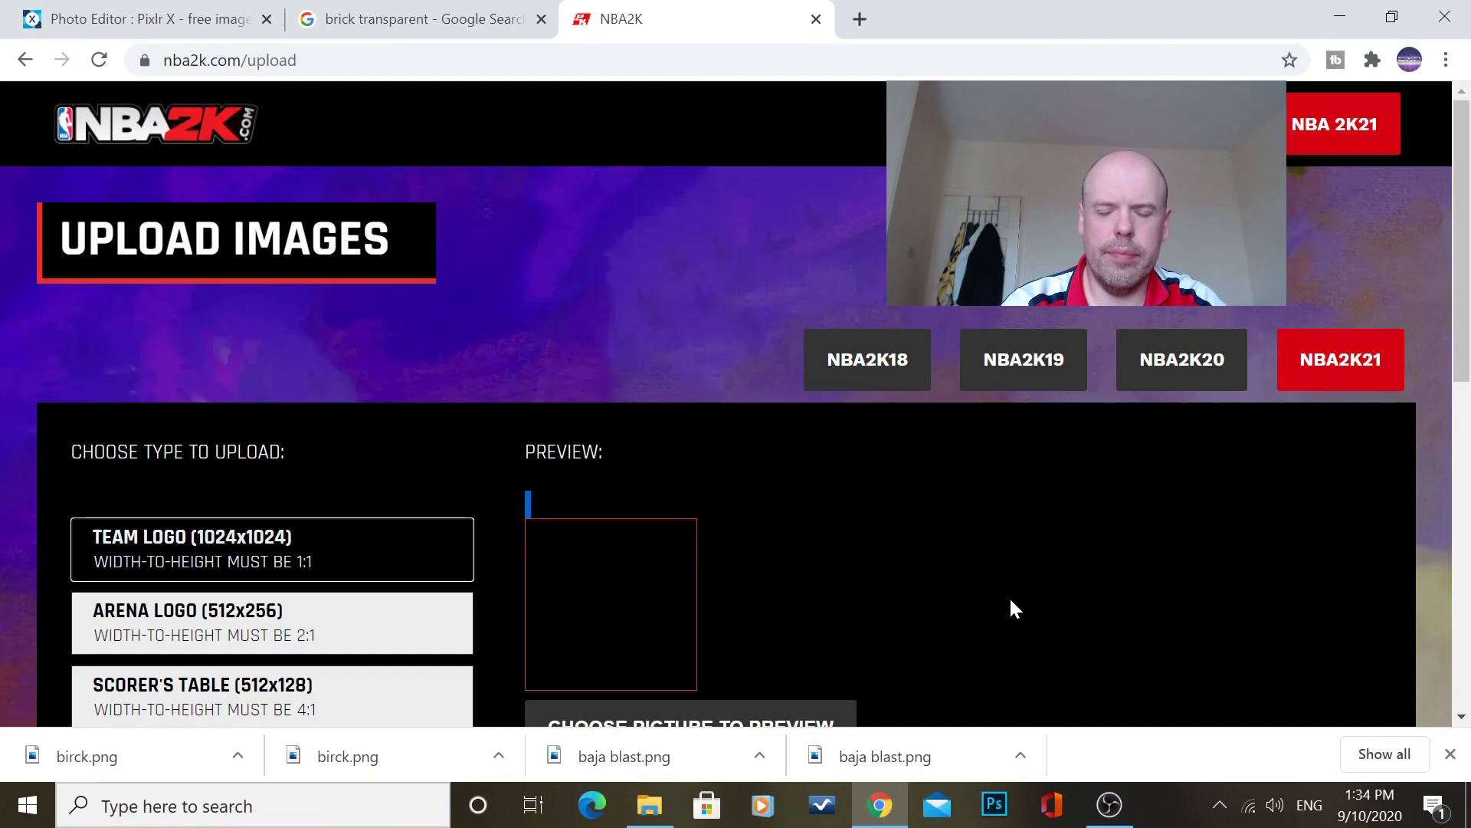
click(373, 566)
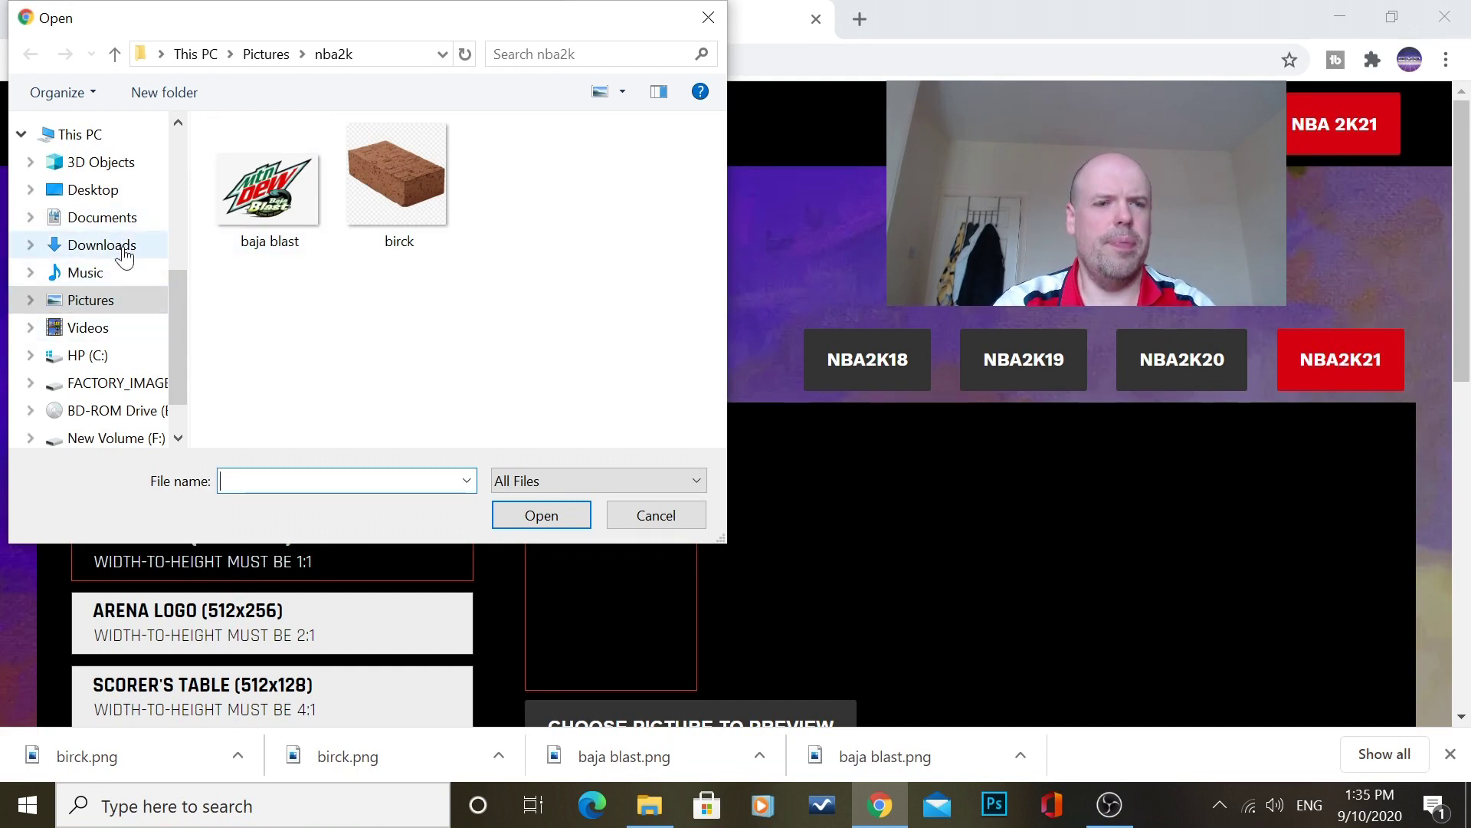
- Upload birck from Downloads as a Team Logo and agree to submit it
click(124, 250)
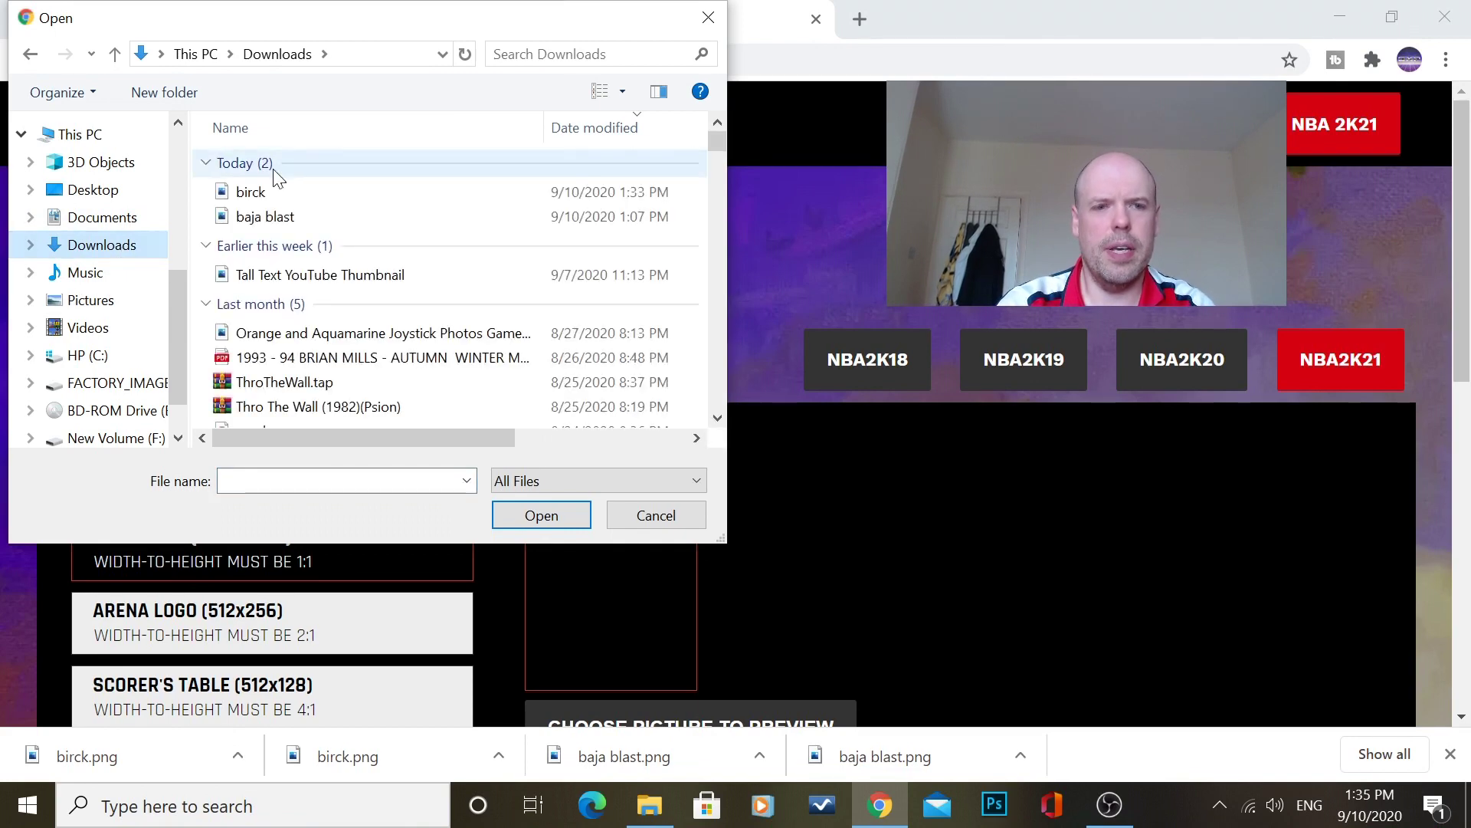
click(252, 200)
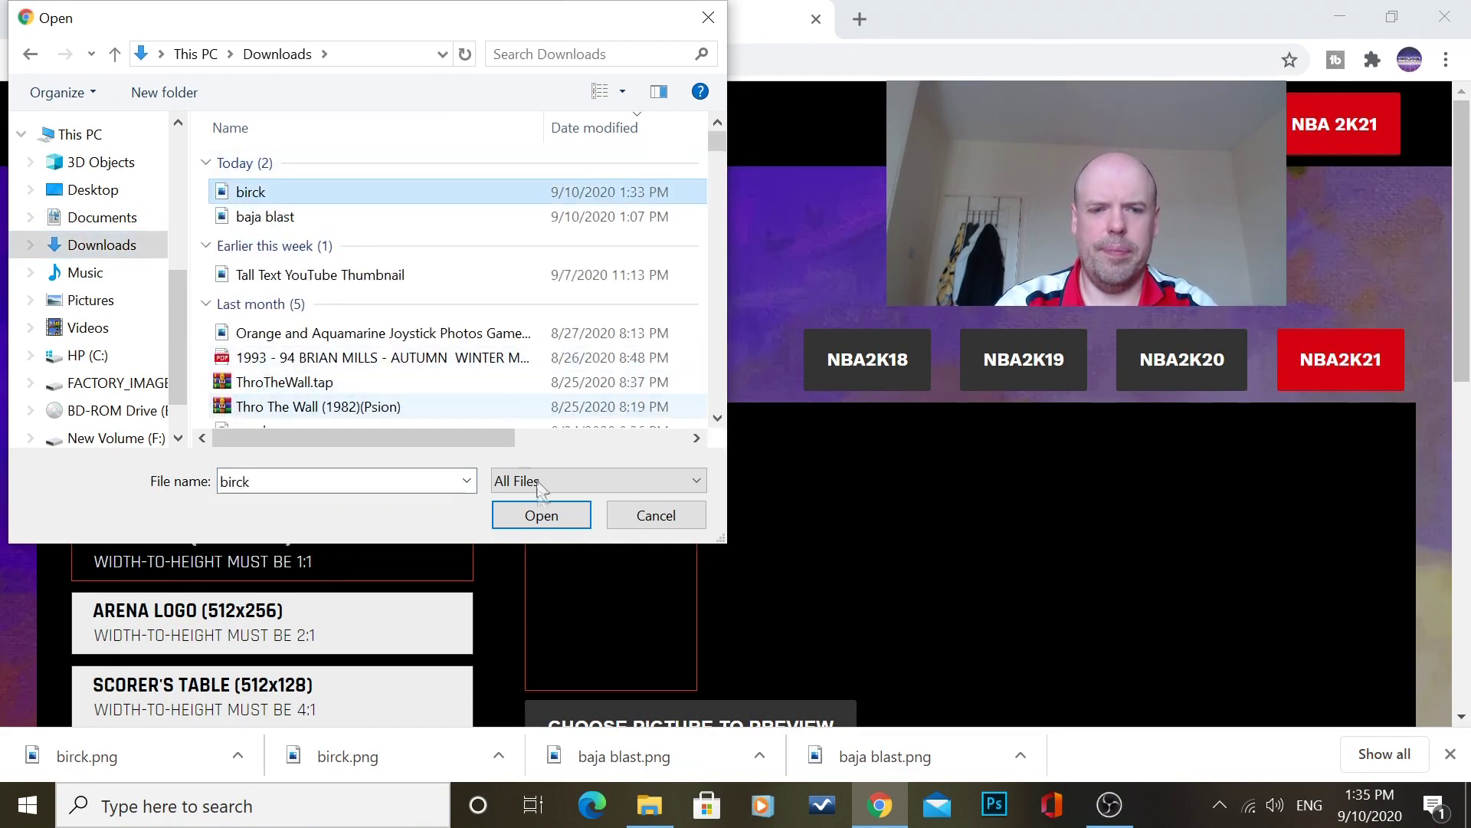
click(539, 513)
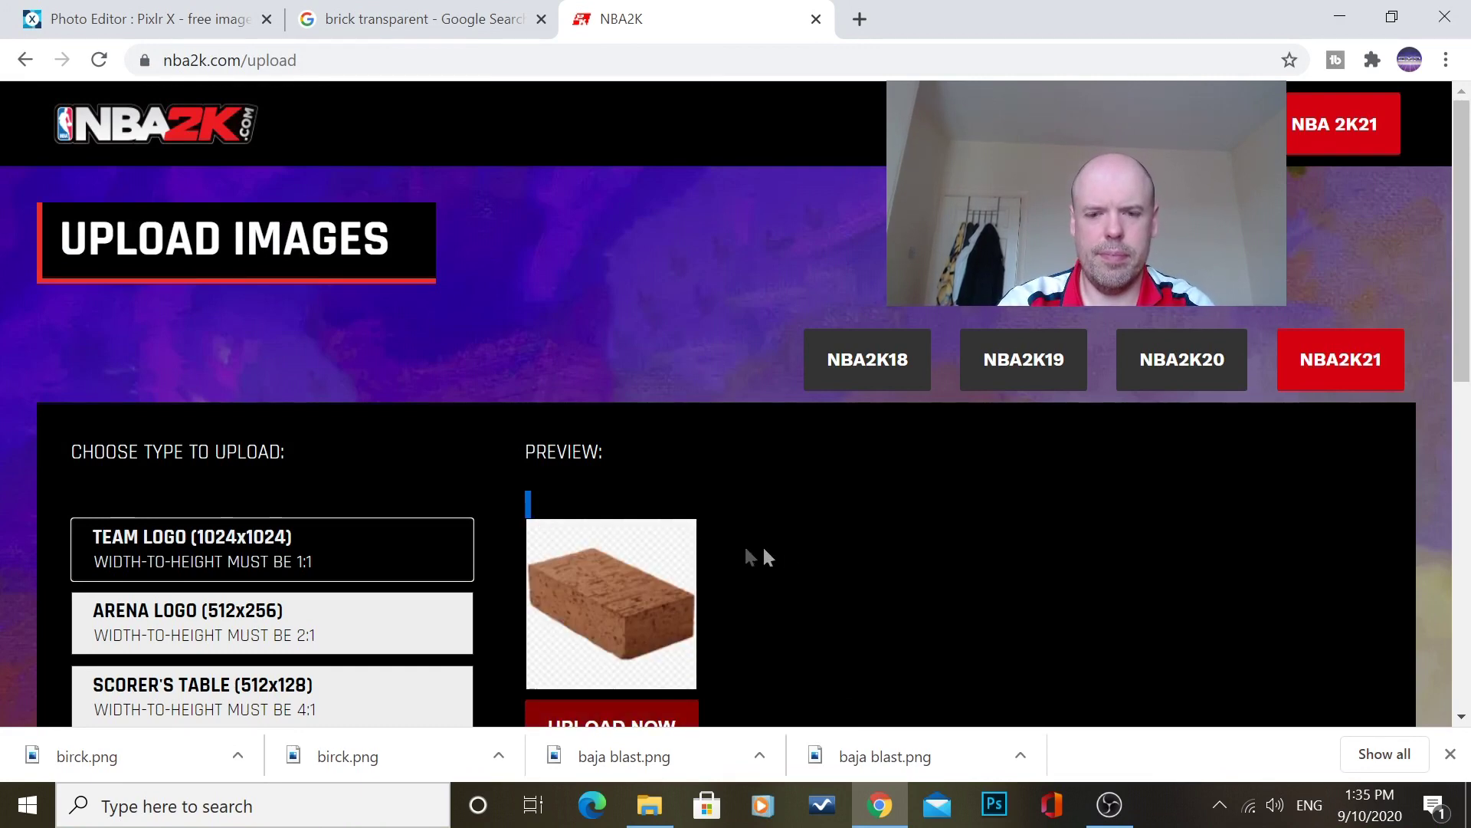
scroll(862, 573, down, 3)
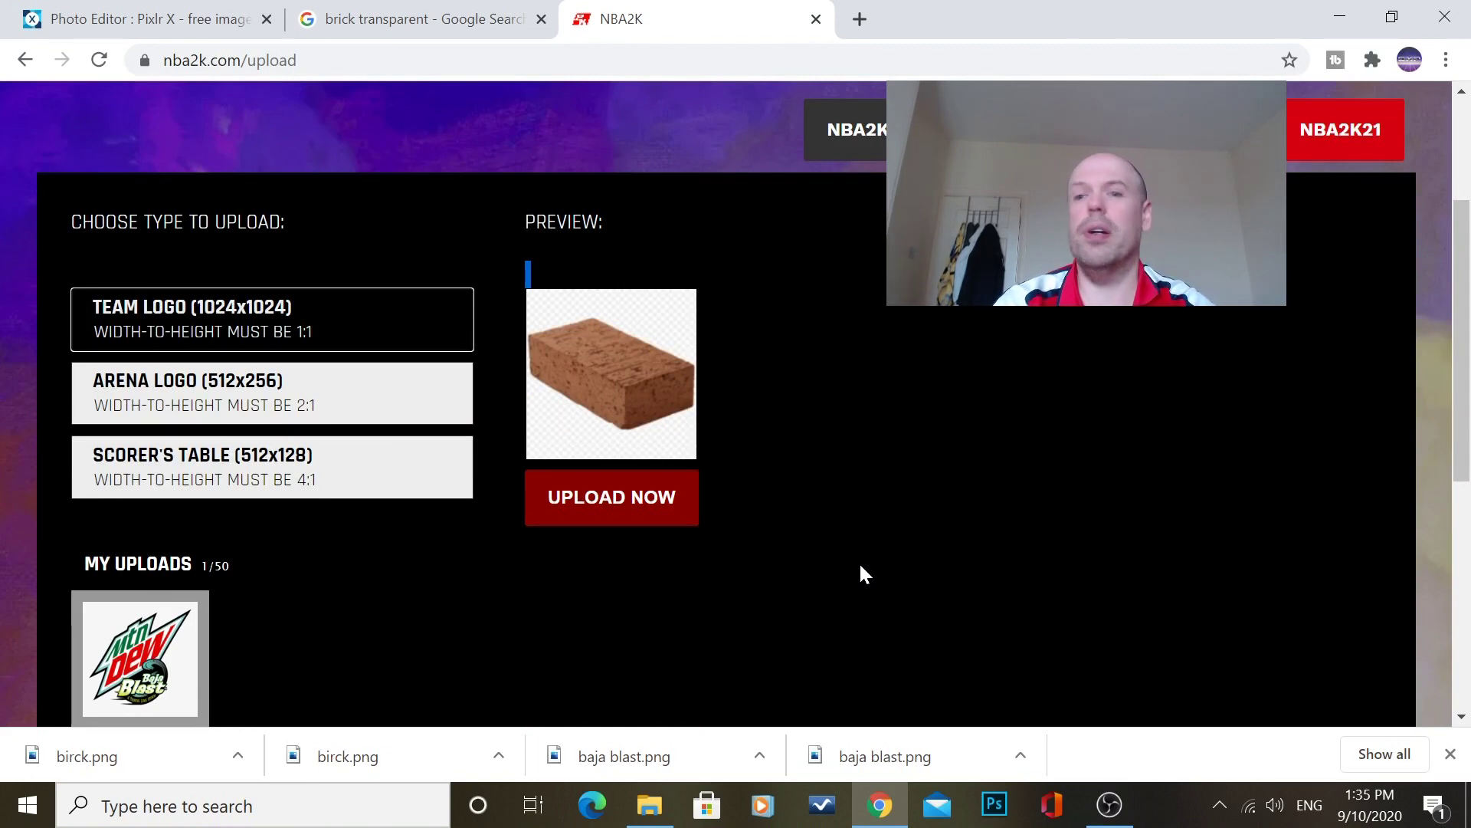
click(644, 522)
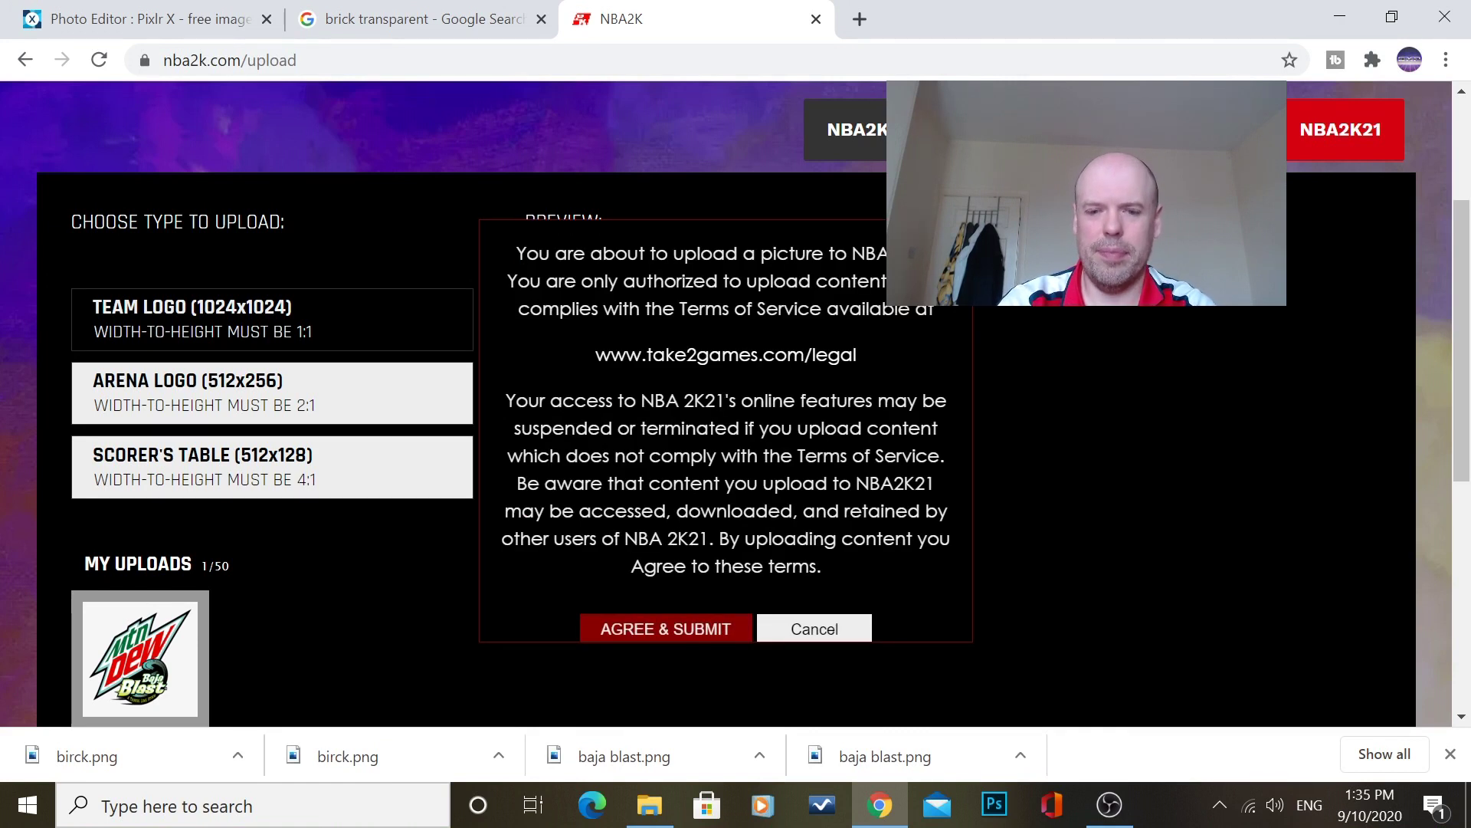
click(673, 623)
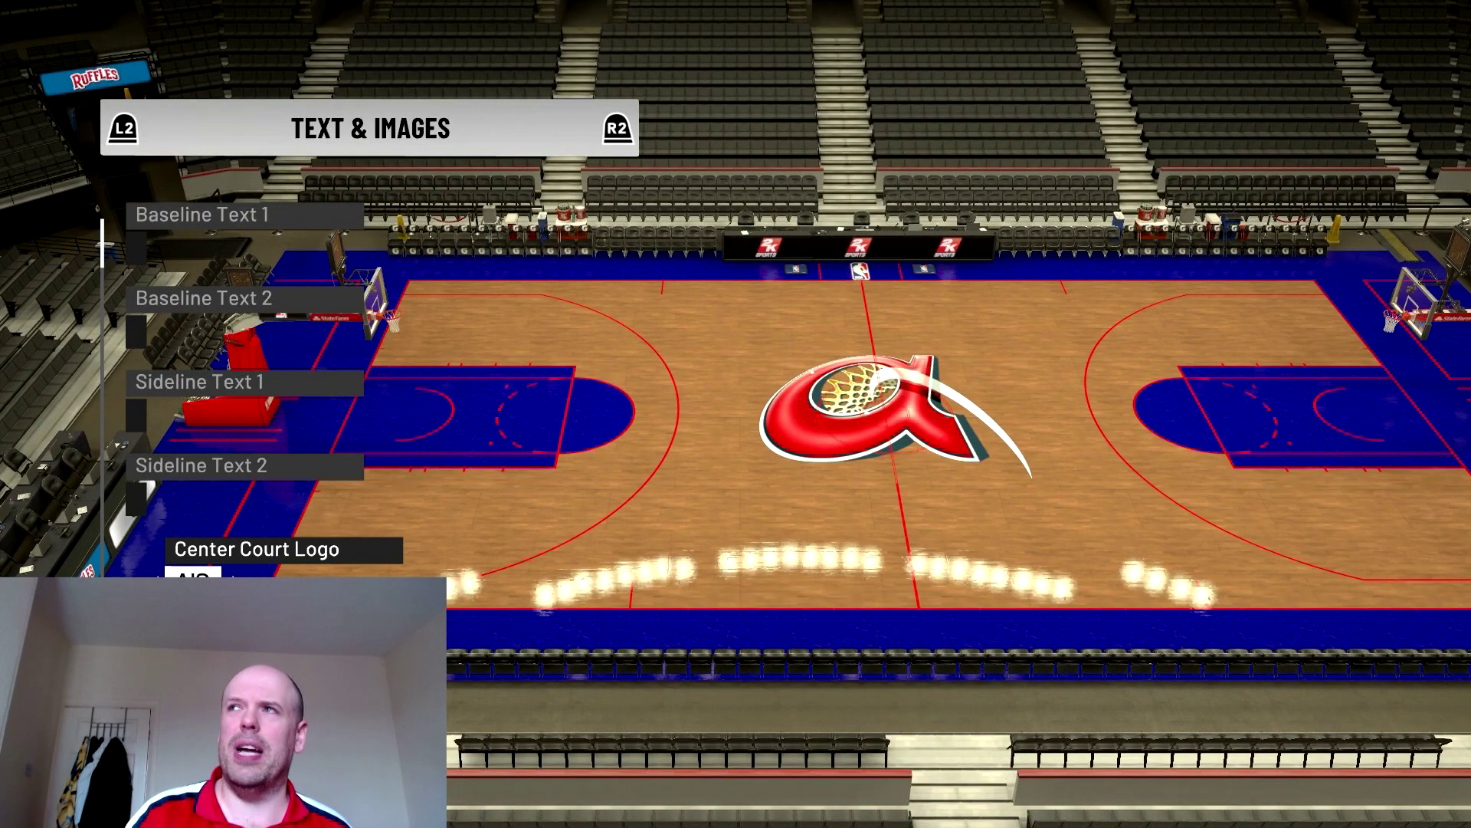
- Pick the Mtn Dew image from My Images as the Center Court Logo
key(Return)
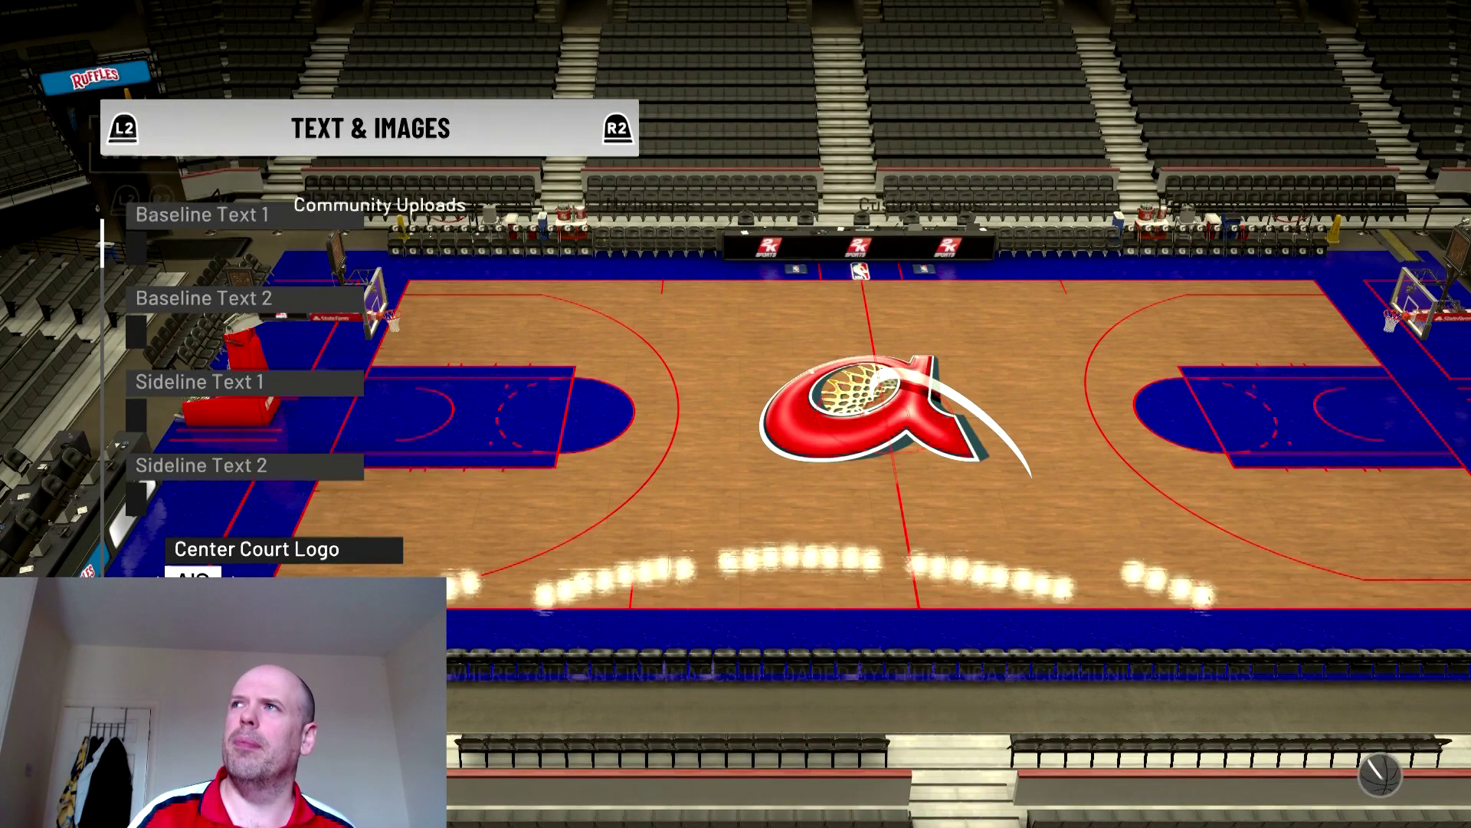
key(e)
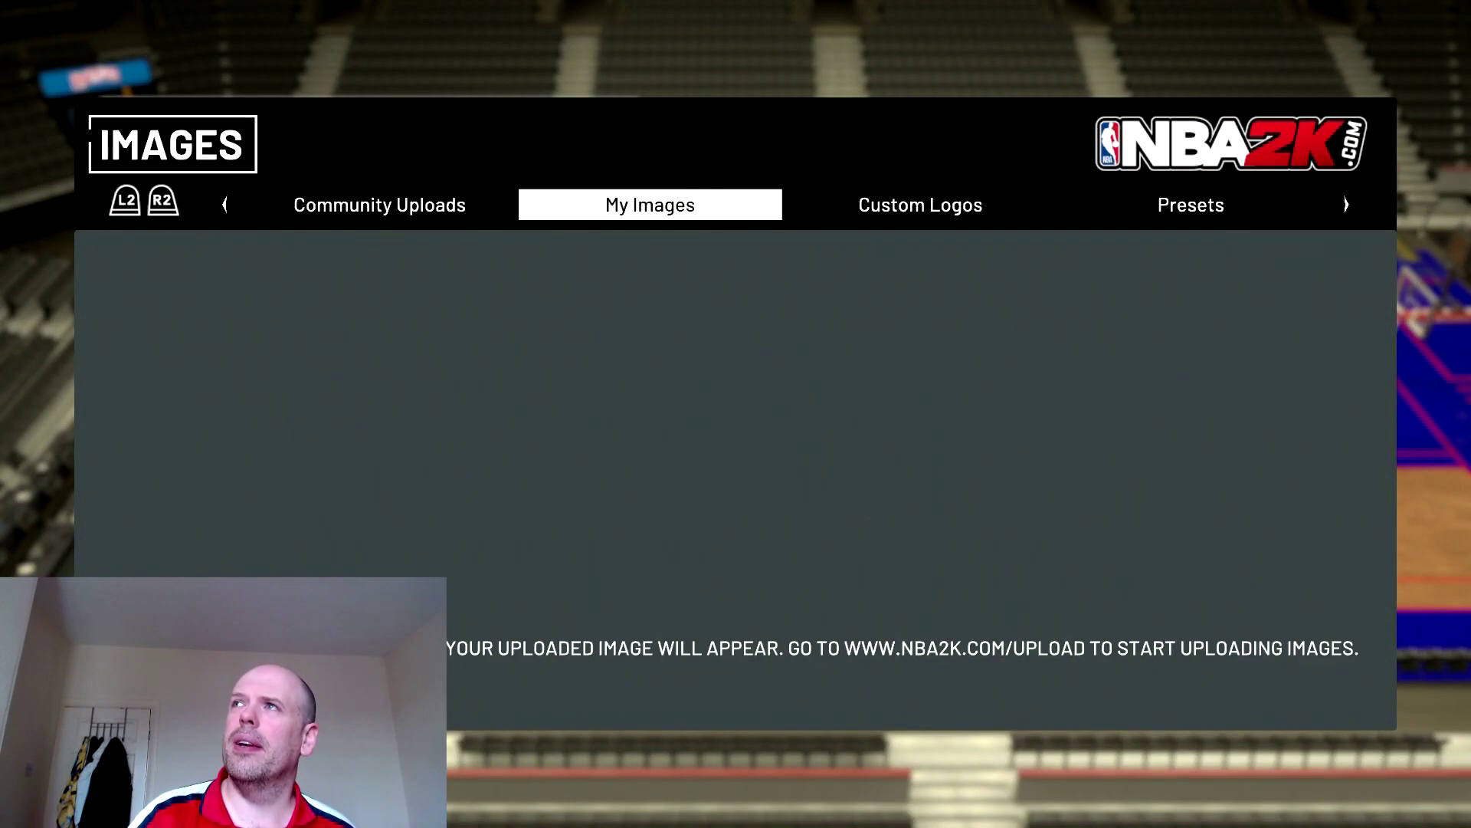
key(Right)
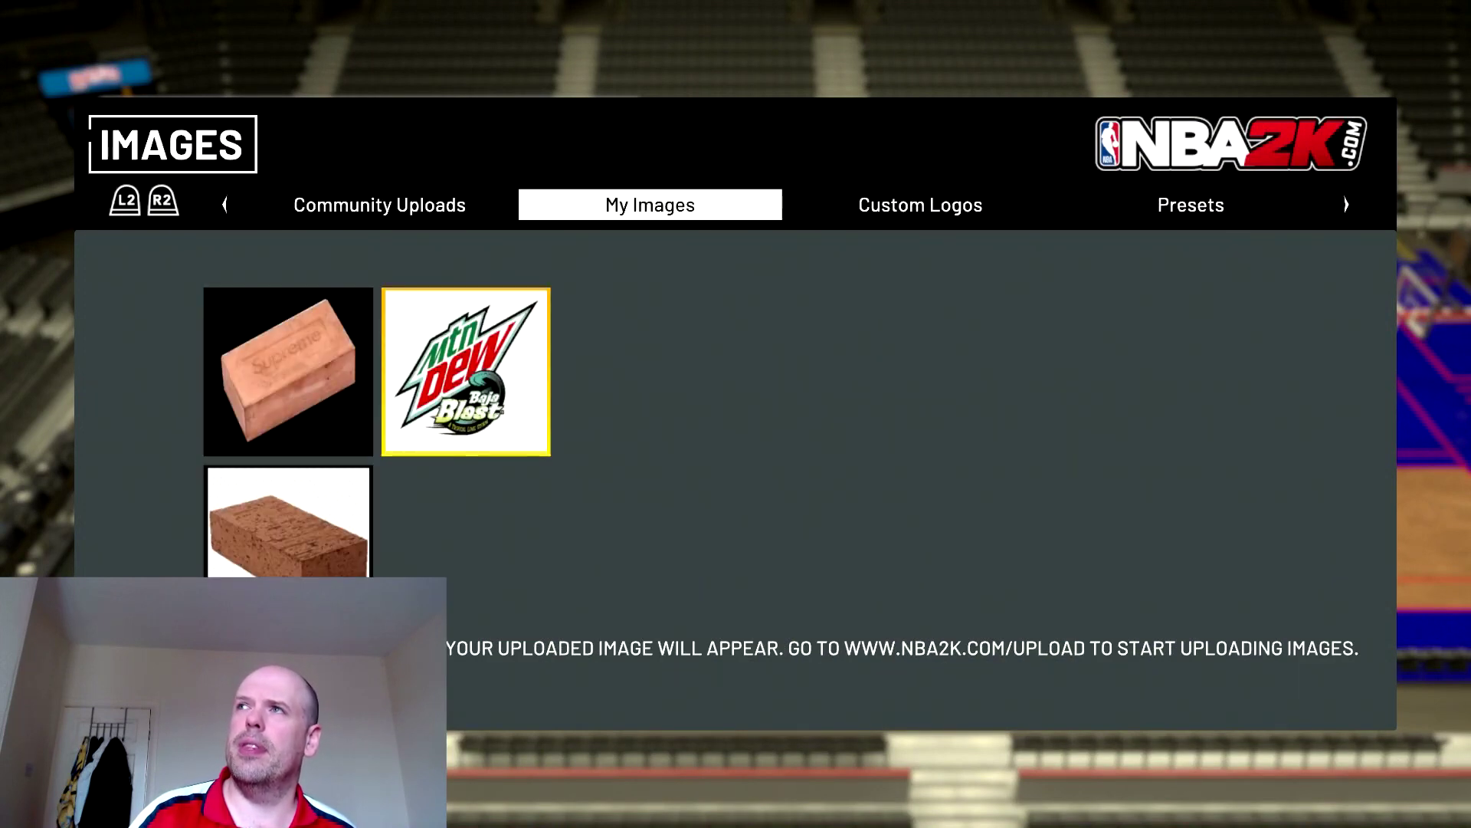
key(Return)
key(Return)
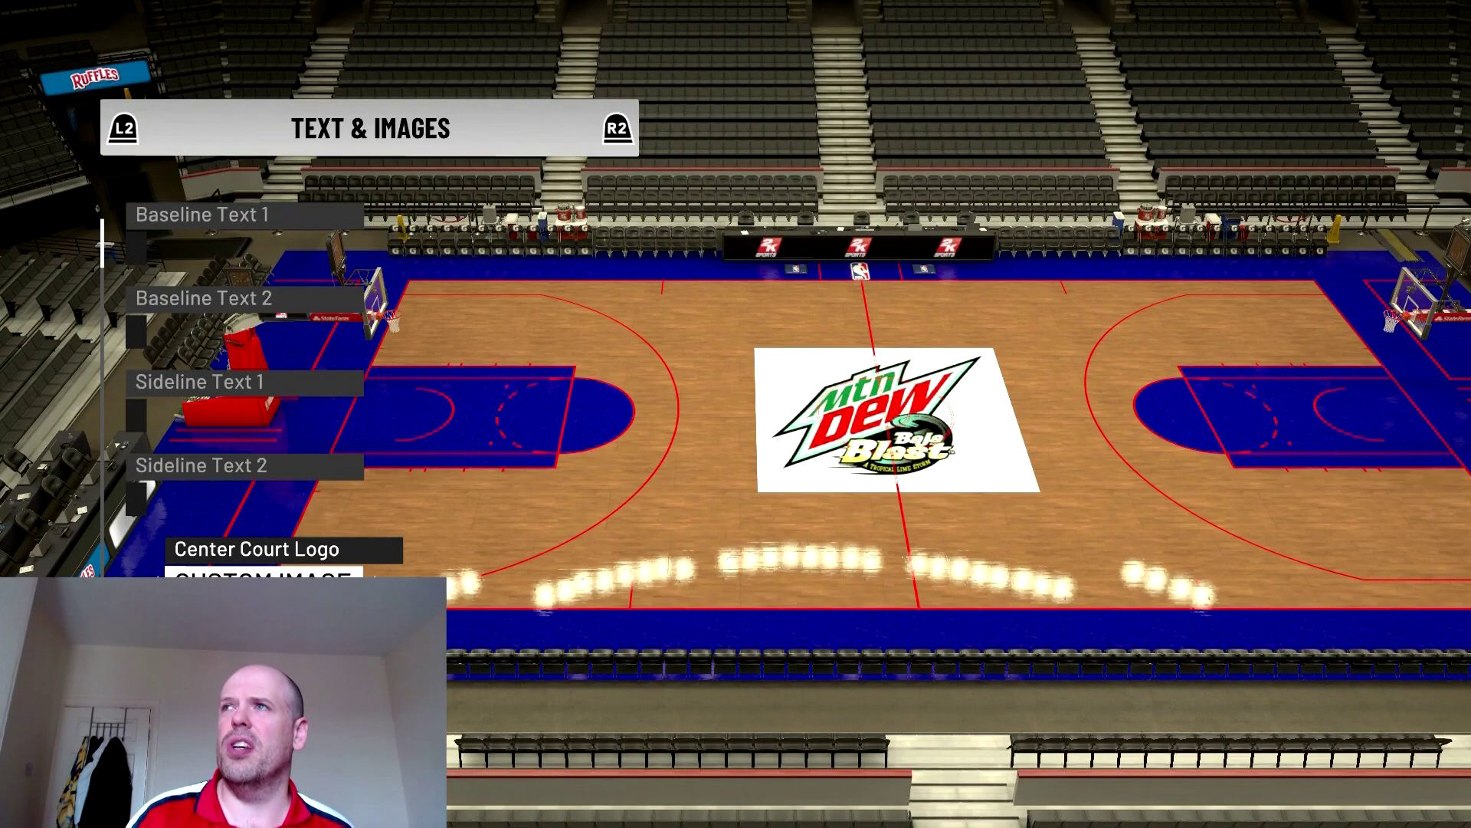
- Reopen the logo picker, compare the Mtn Dew and Supreme brick images, then apply Mtn Dew
key(Return)
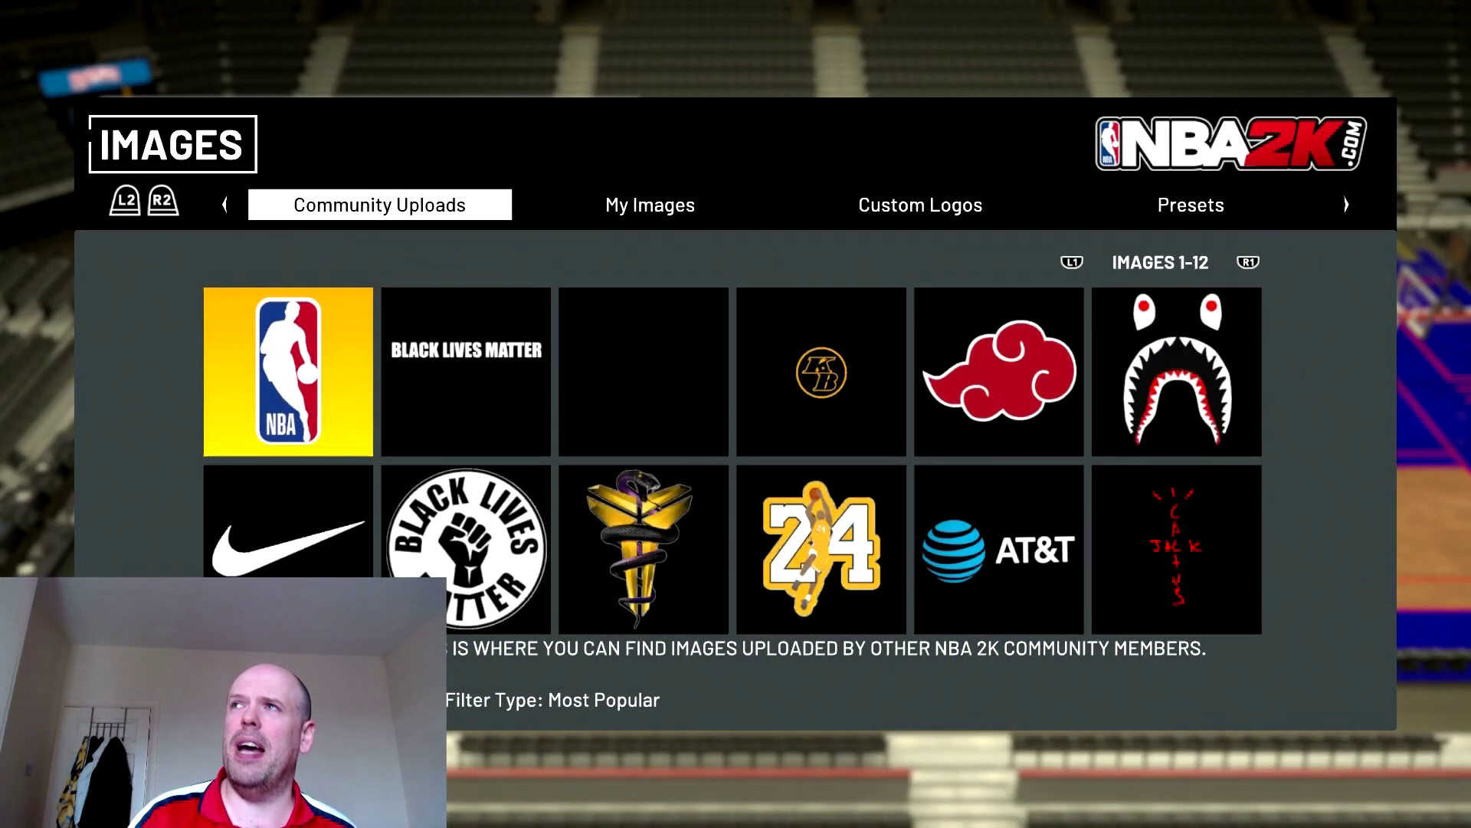
key(Right)
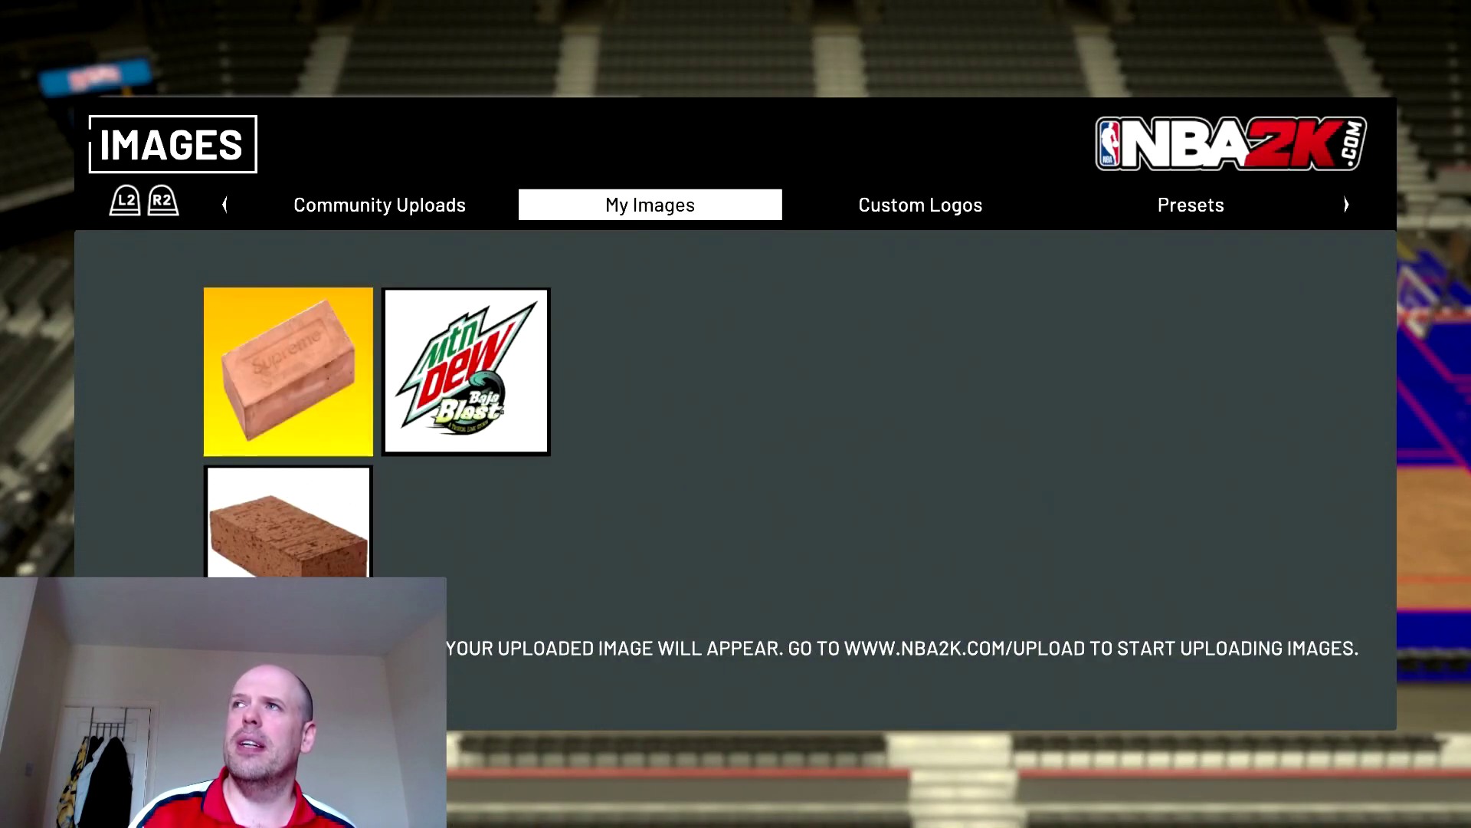
key(Right)
key(Left)
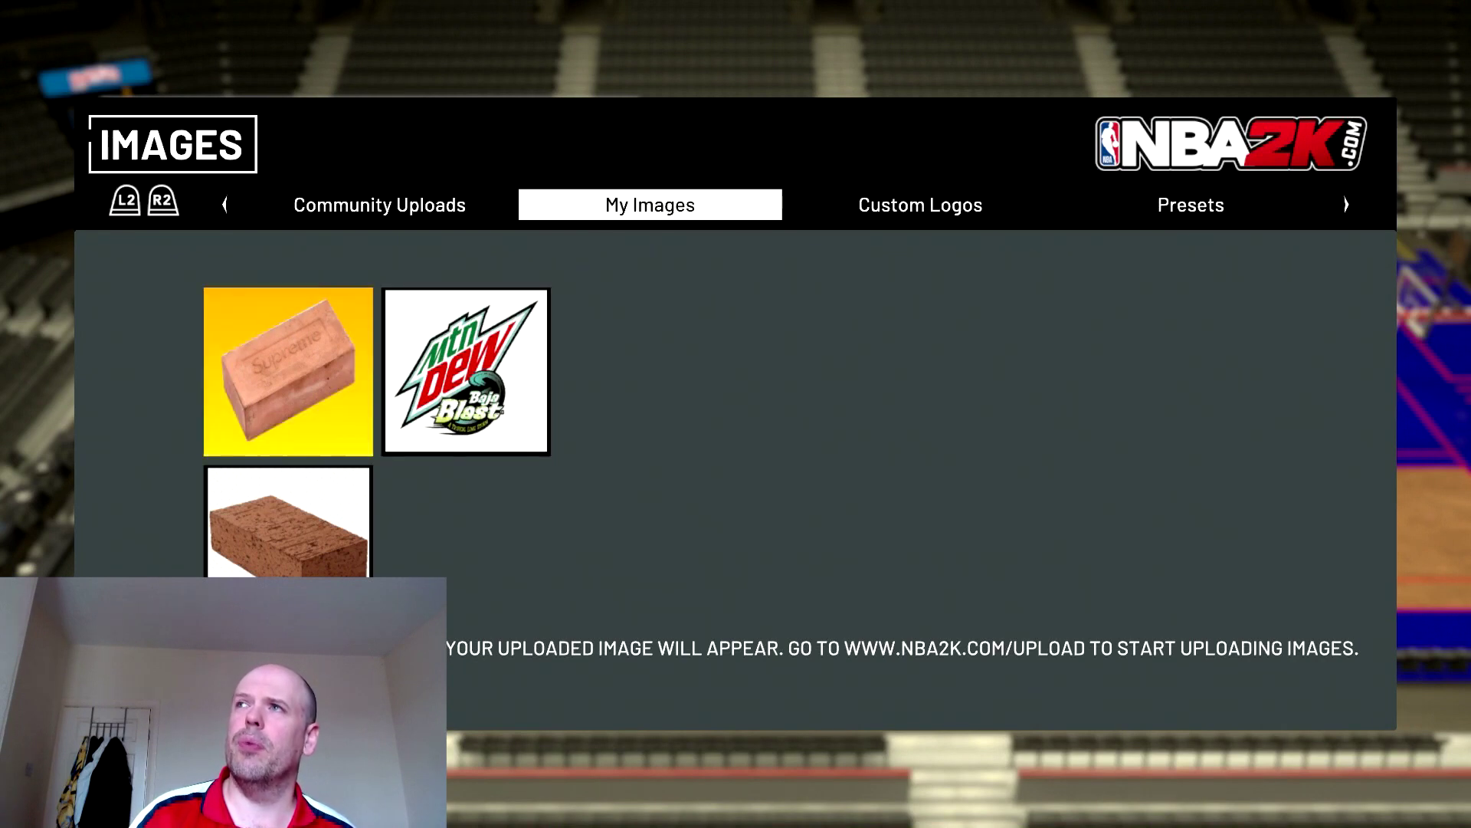
key(Right)
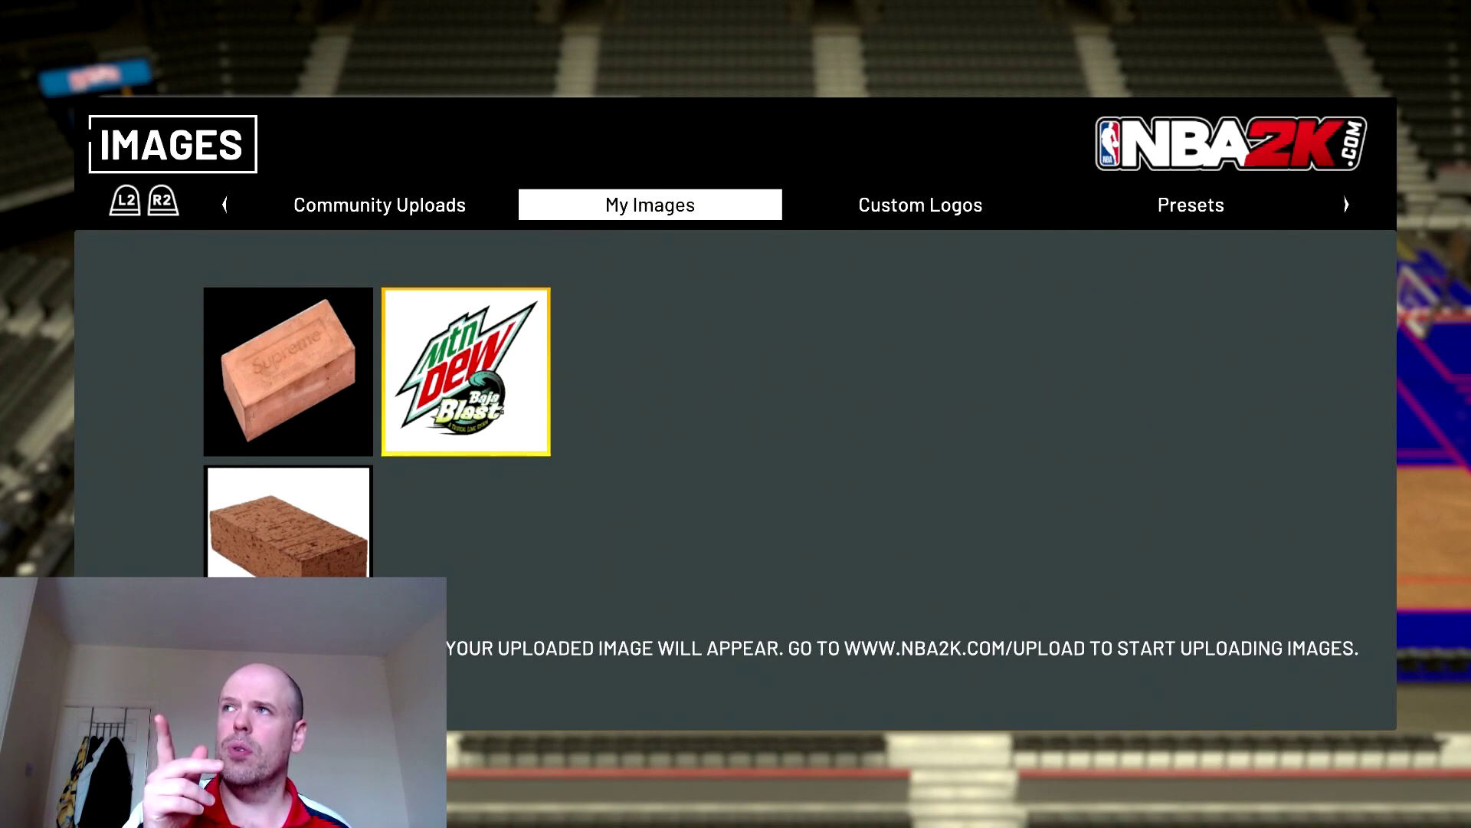
key(Left)
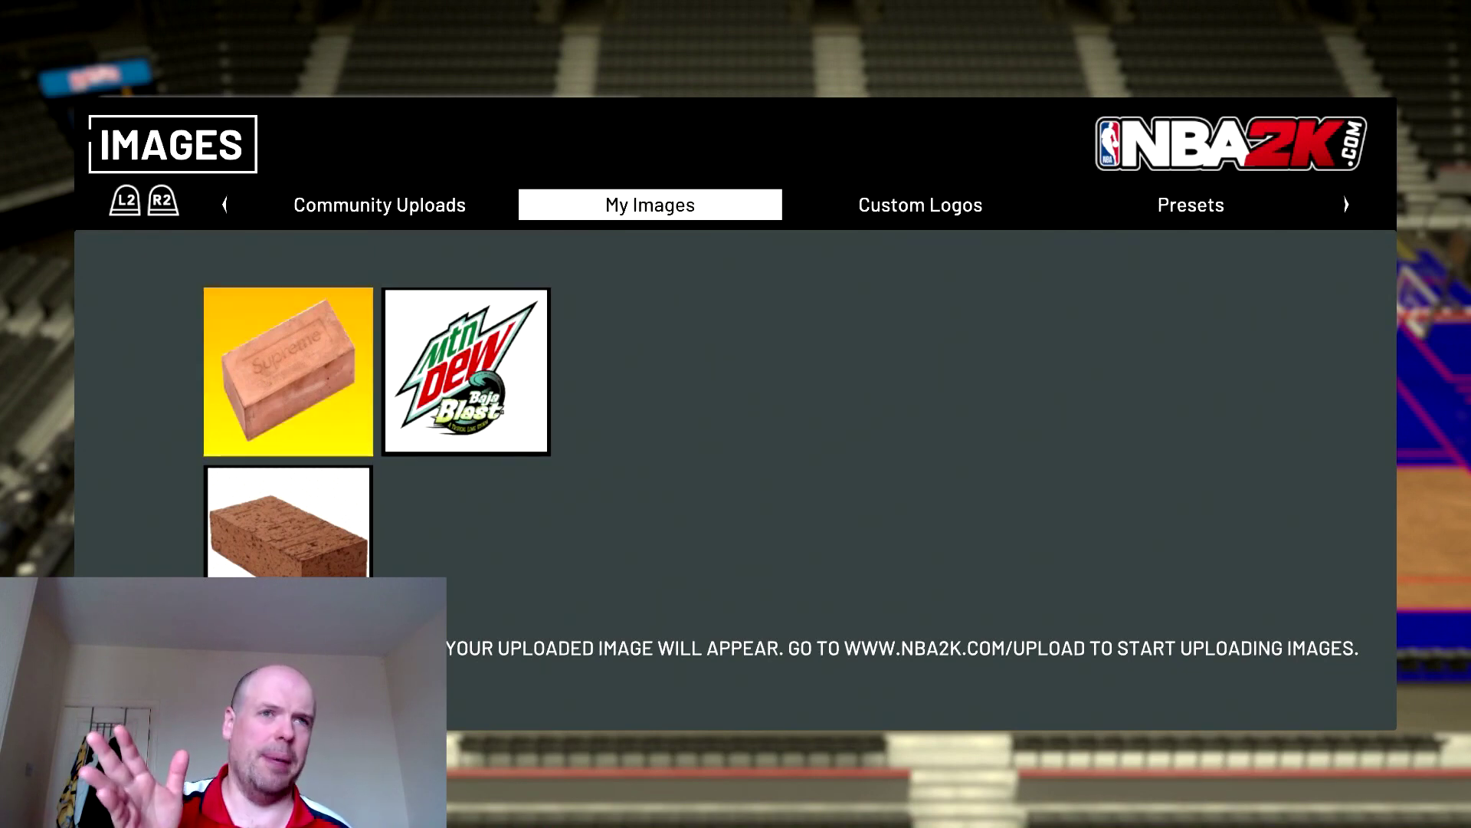
key(Right)
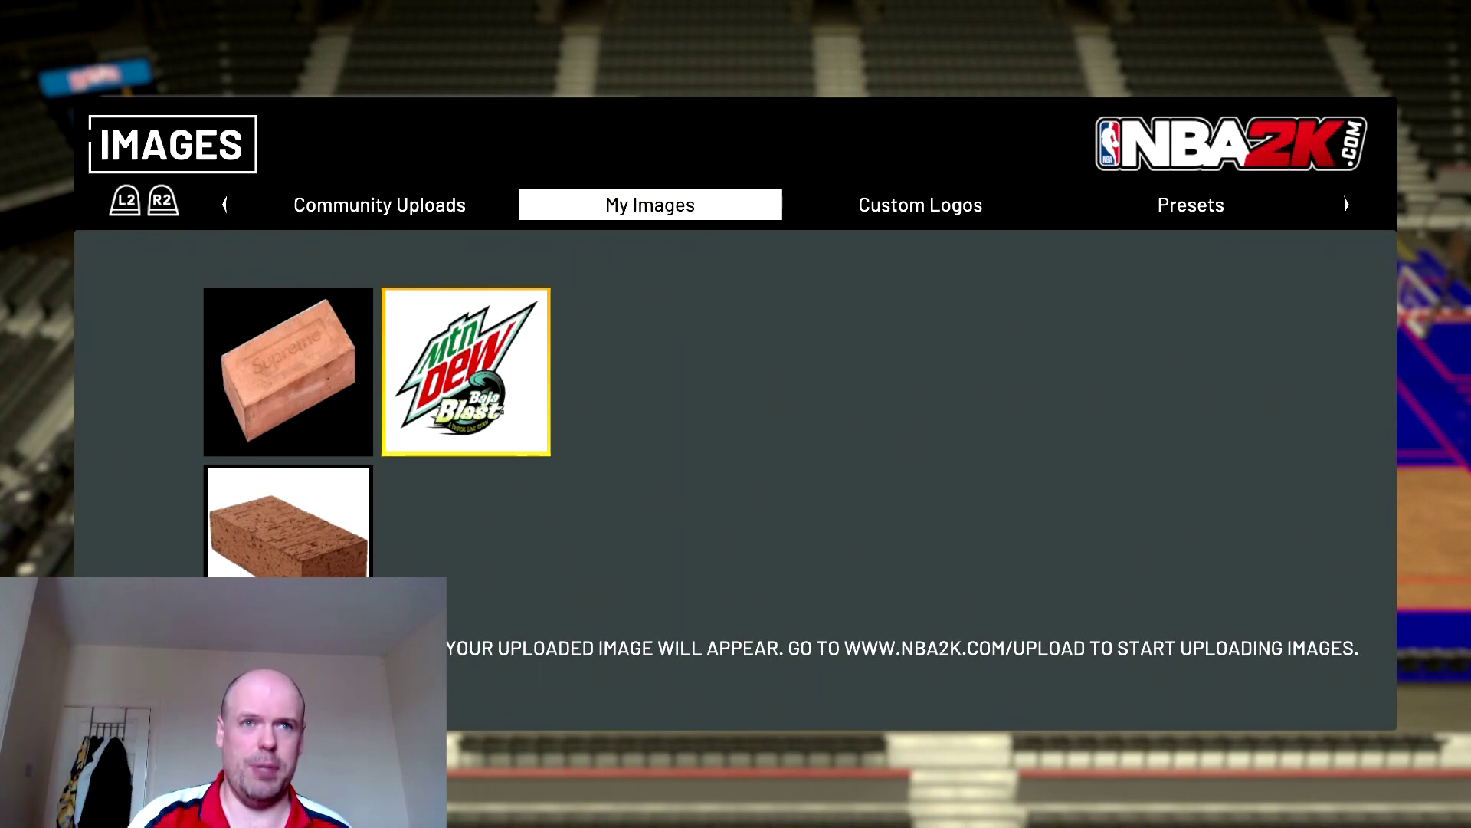
click(288, 371)
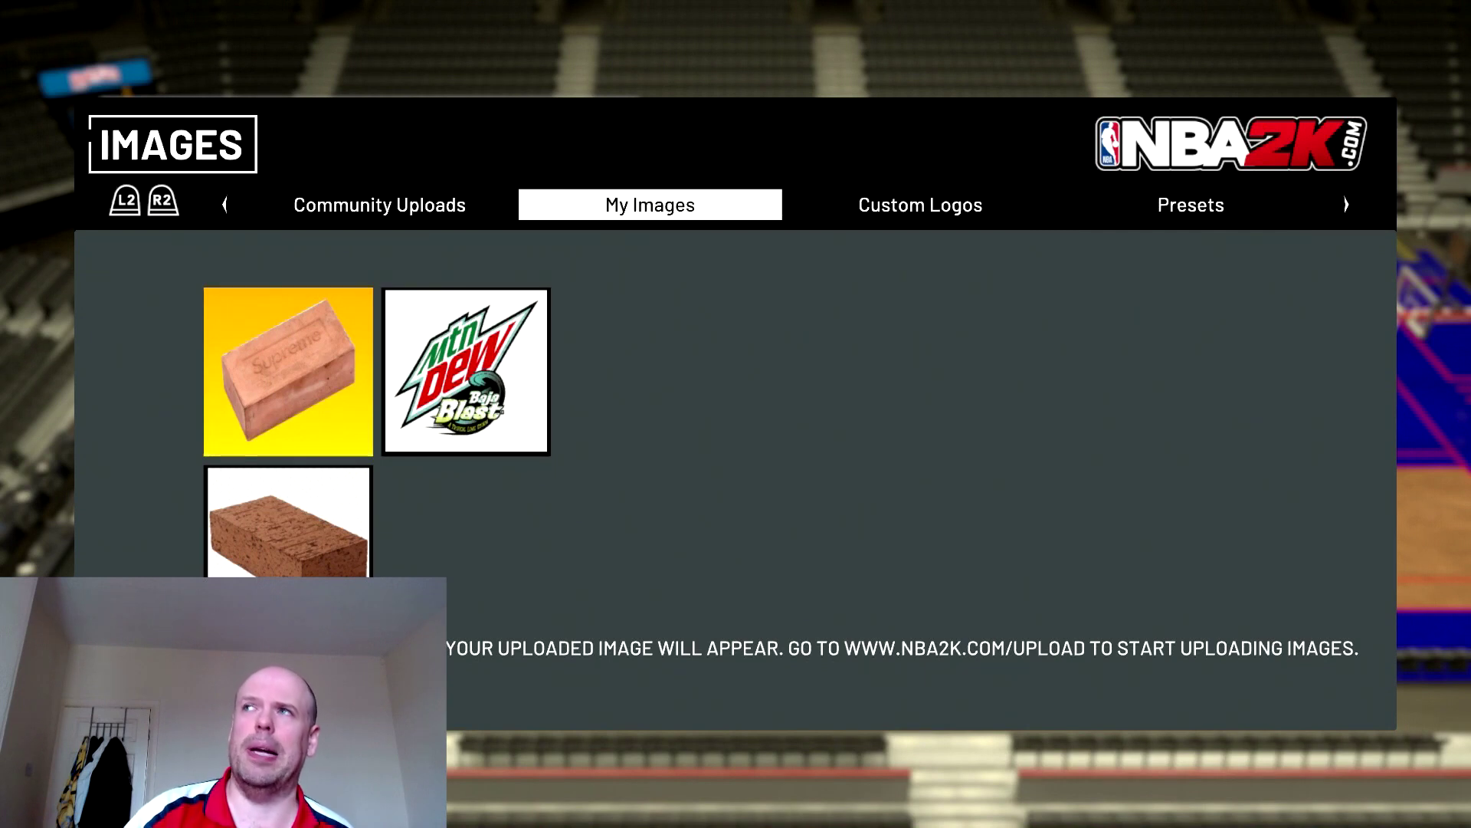
click(466, 372)
click(288, 372)
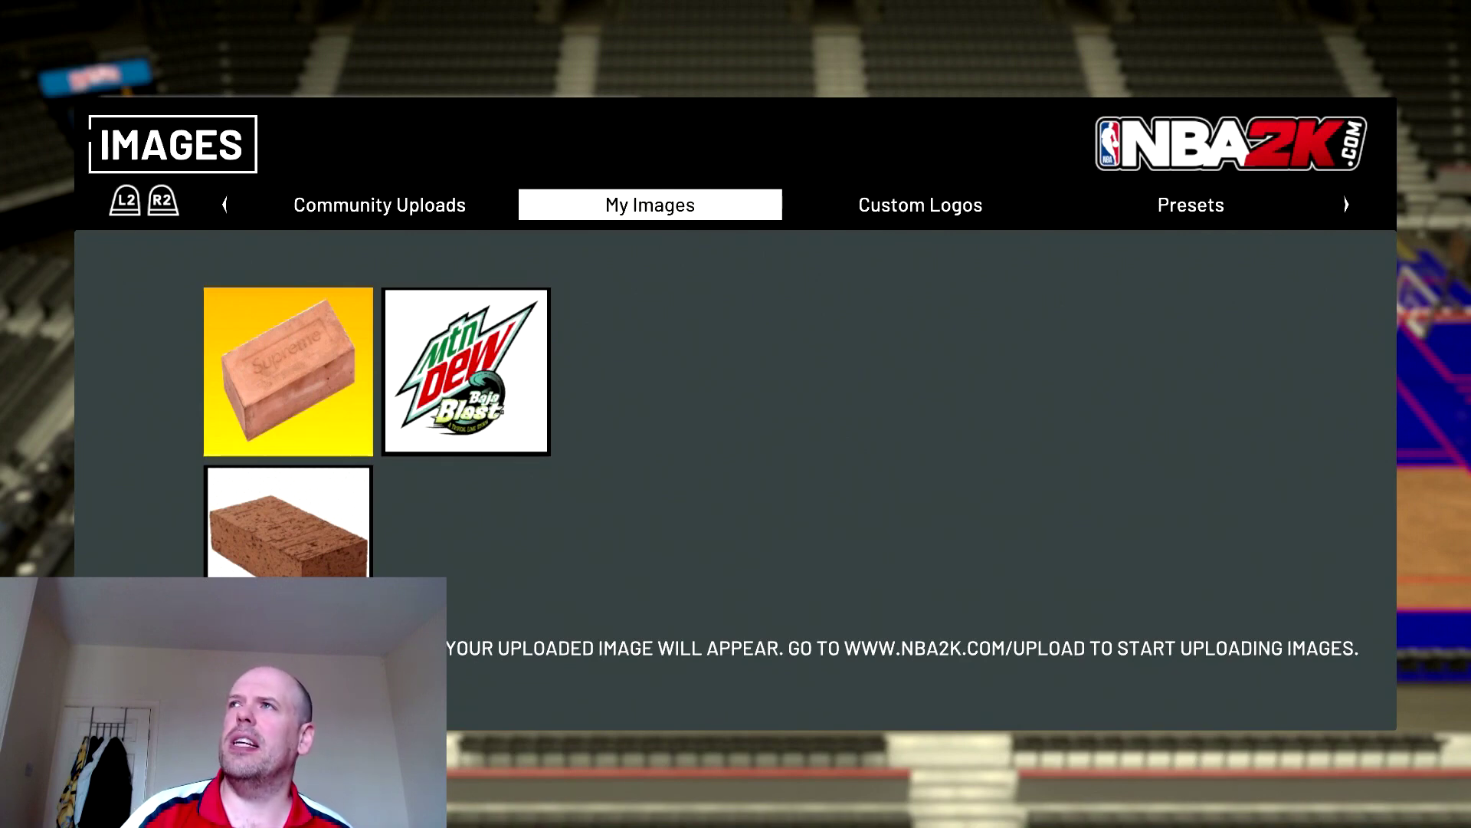
key(Return)
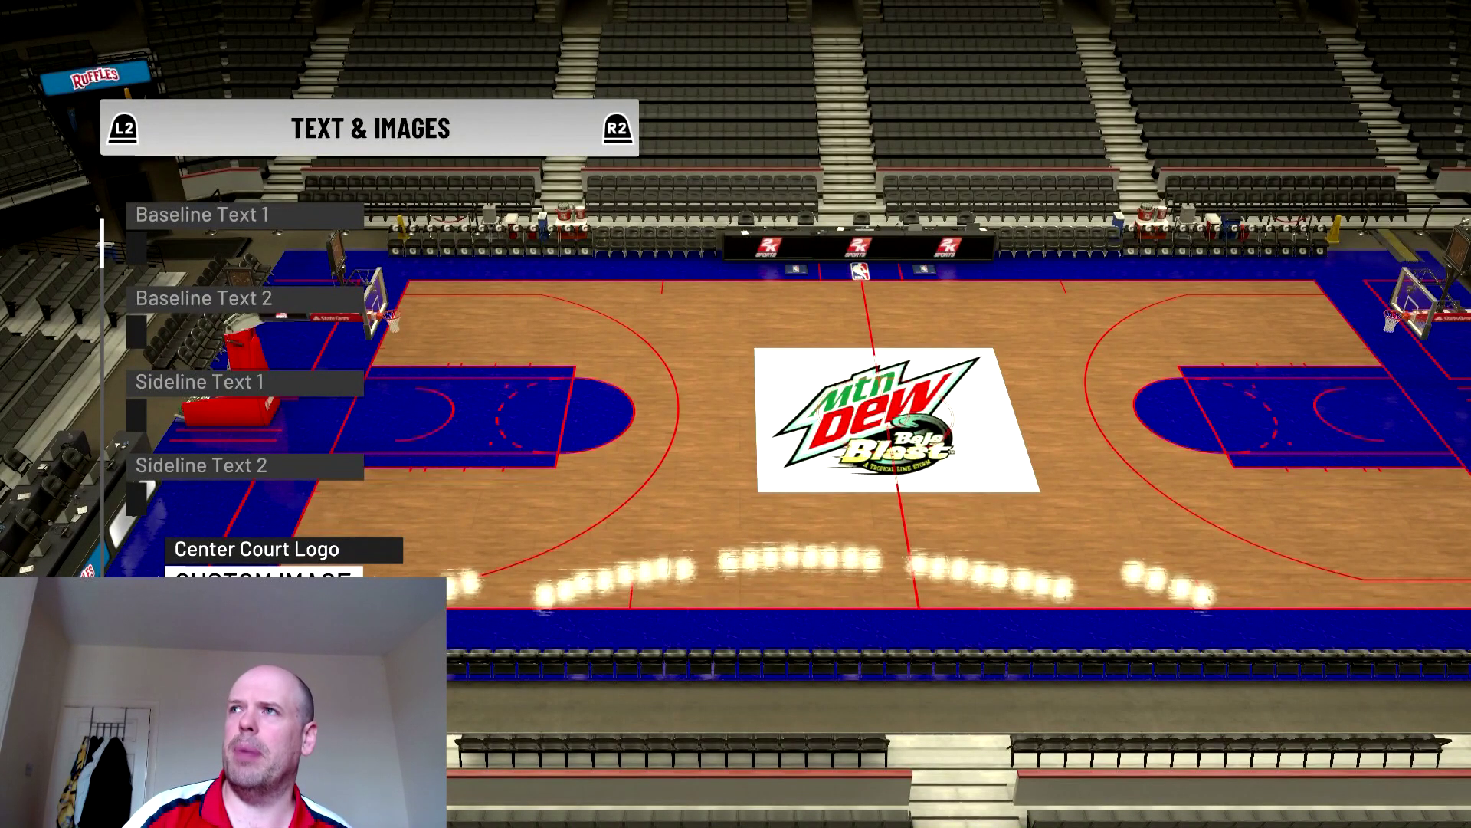
- Swap the Center Court Logo to the Supreme brick image from My Images
key(Return)
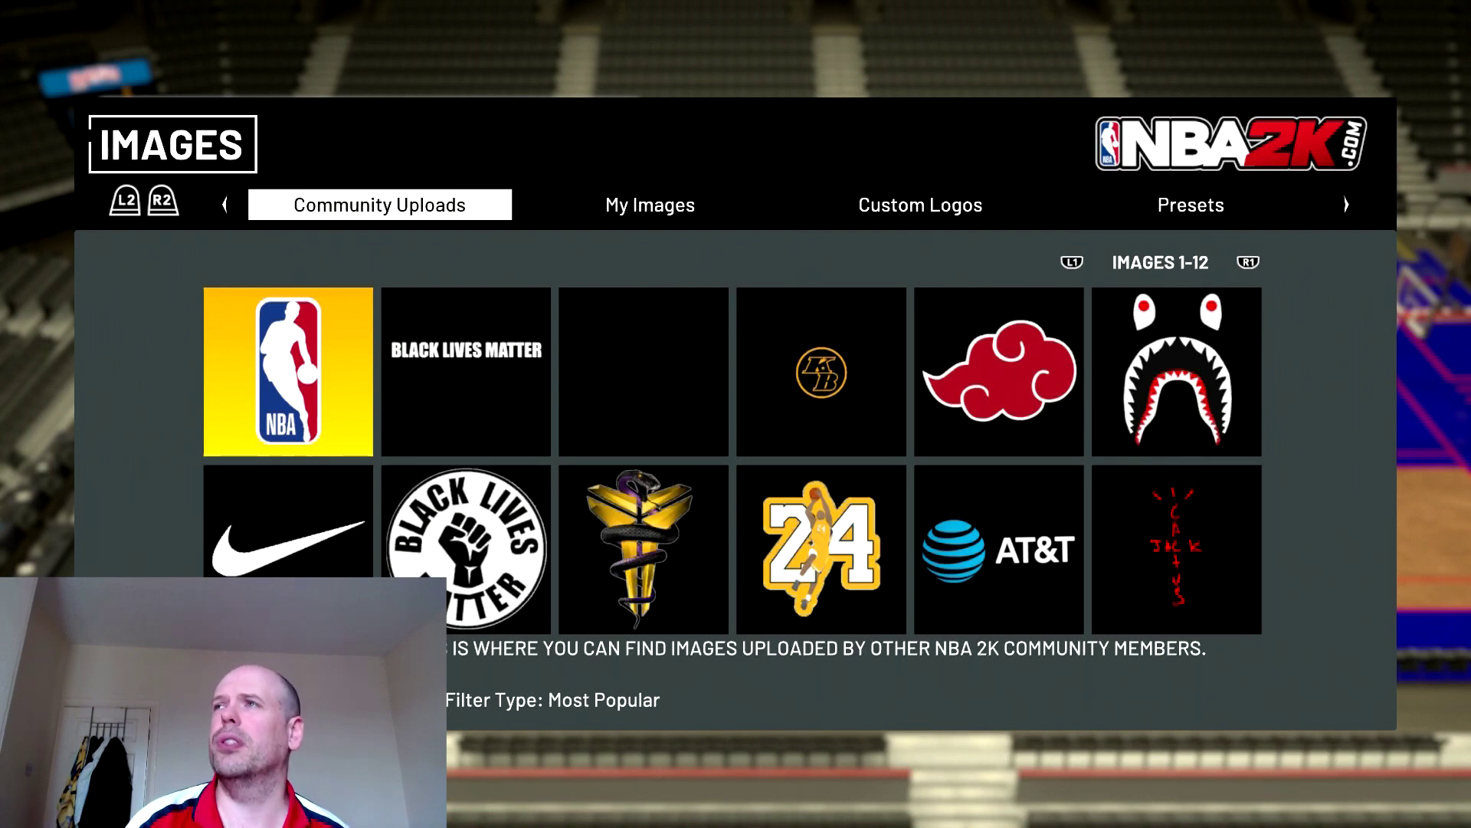
key(Right)
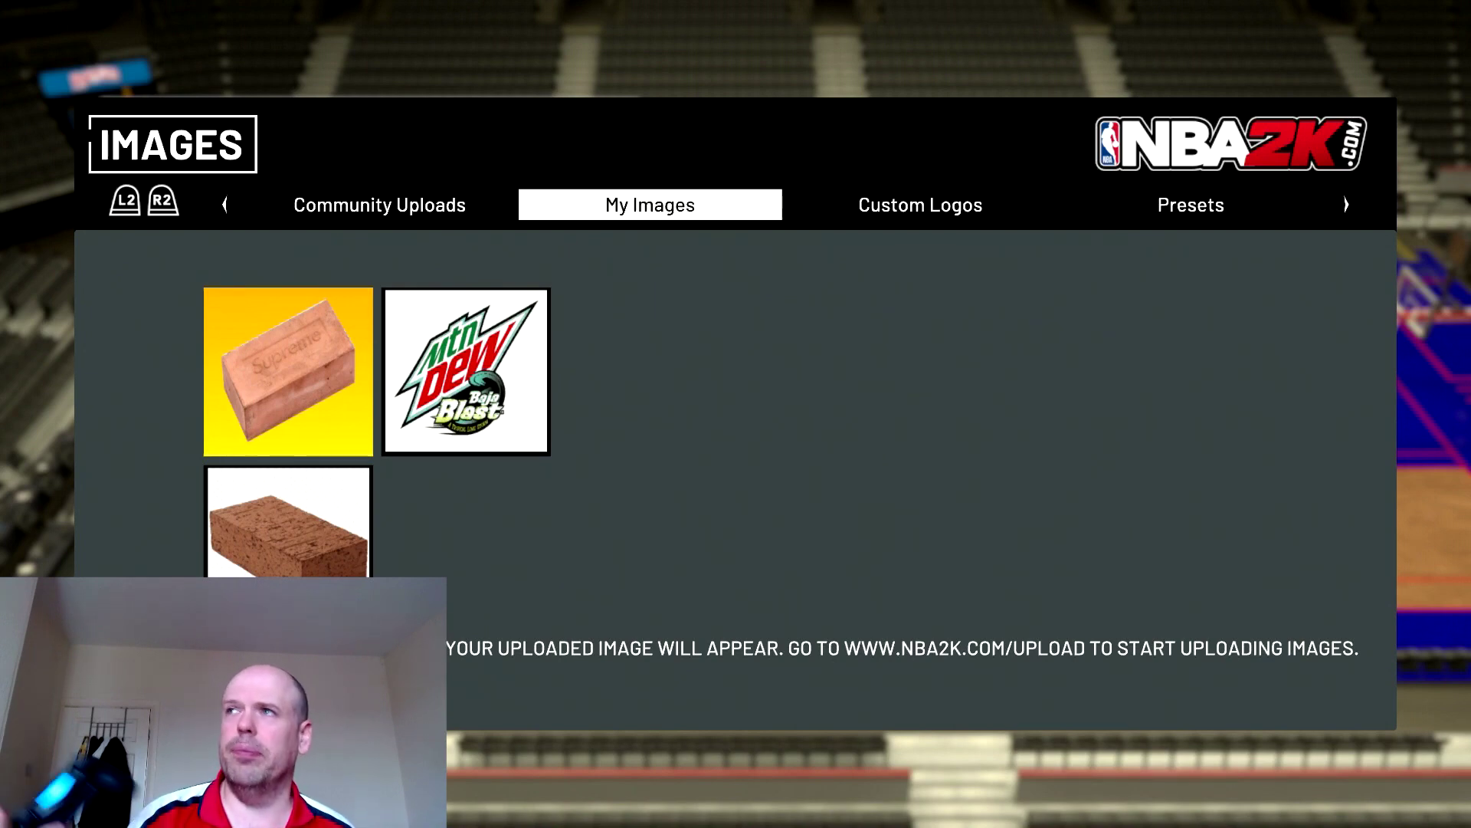
key(Return)
key(Return)
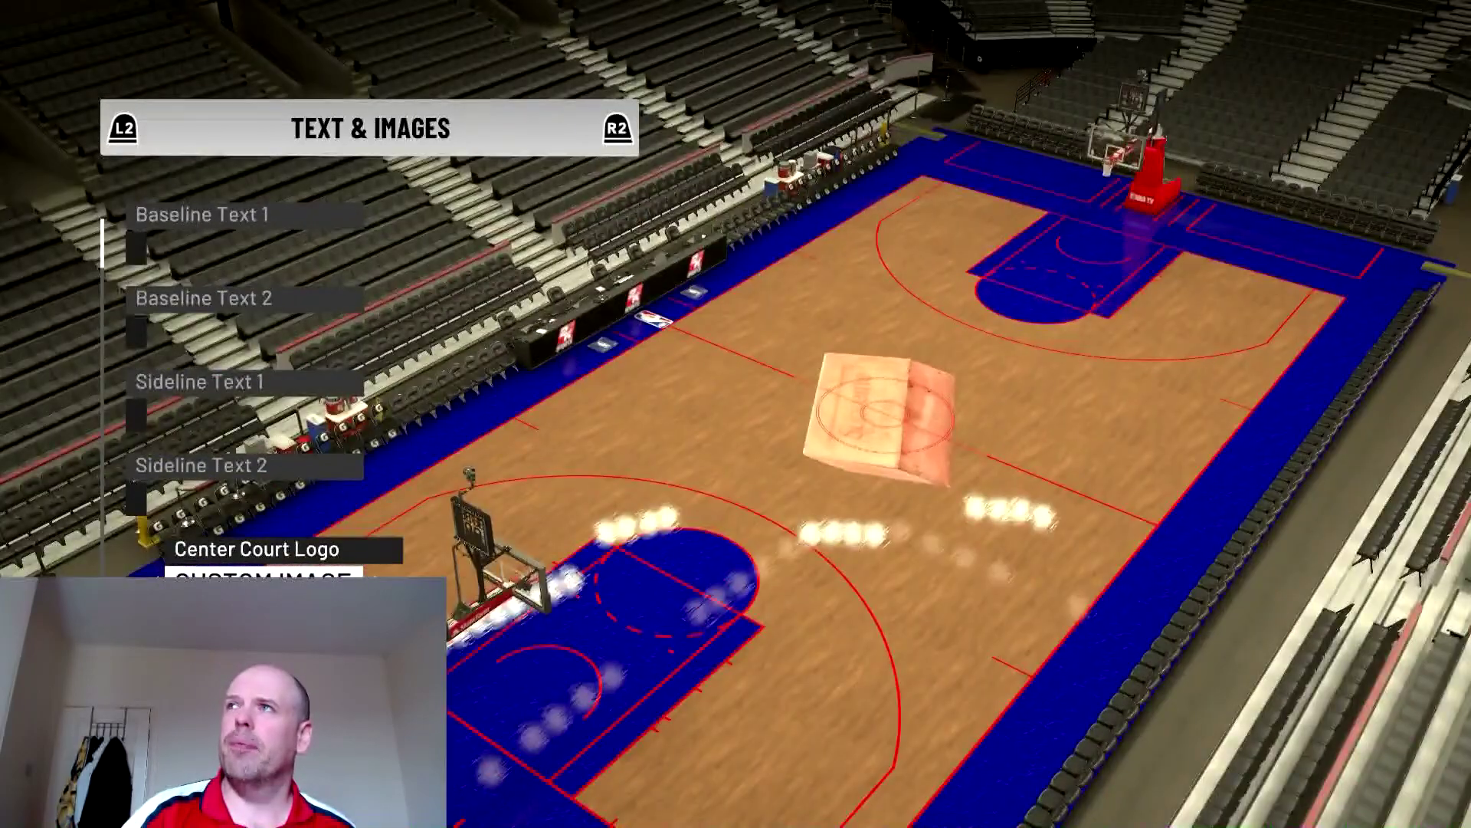
key(Down)
key(Down)
key(Down)
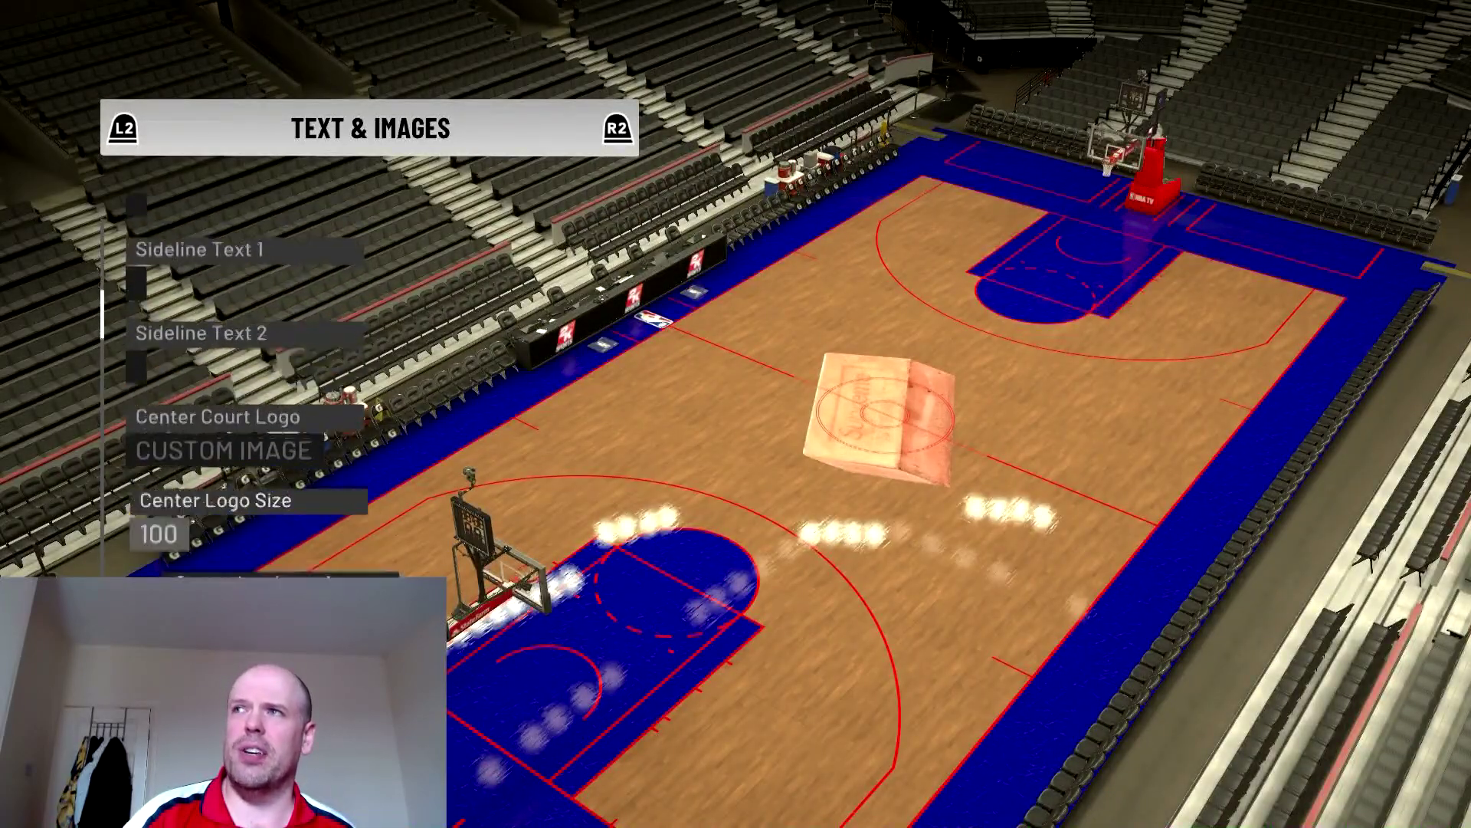
- Set Secondary Logo 1 to the uploaded brick image from My Images
key(Up)
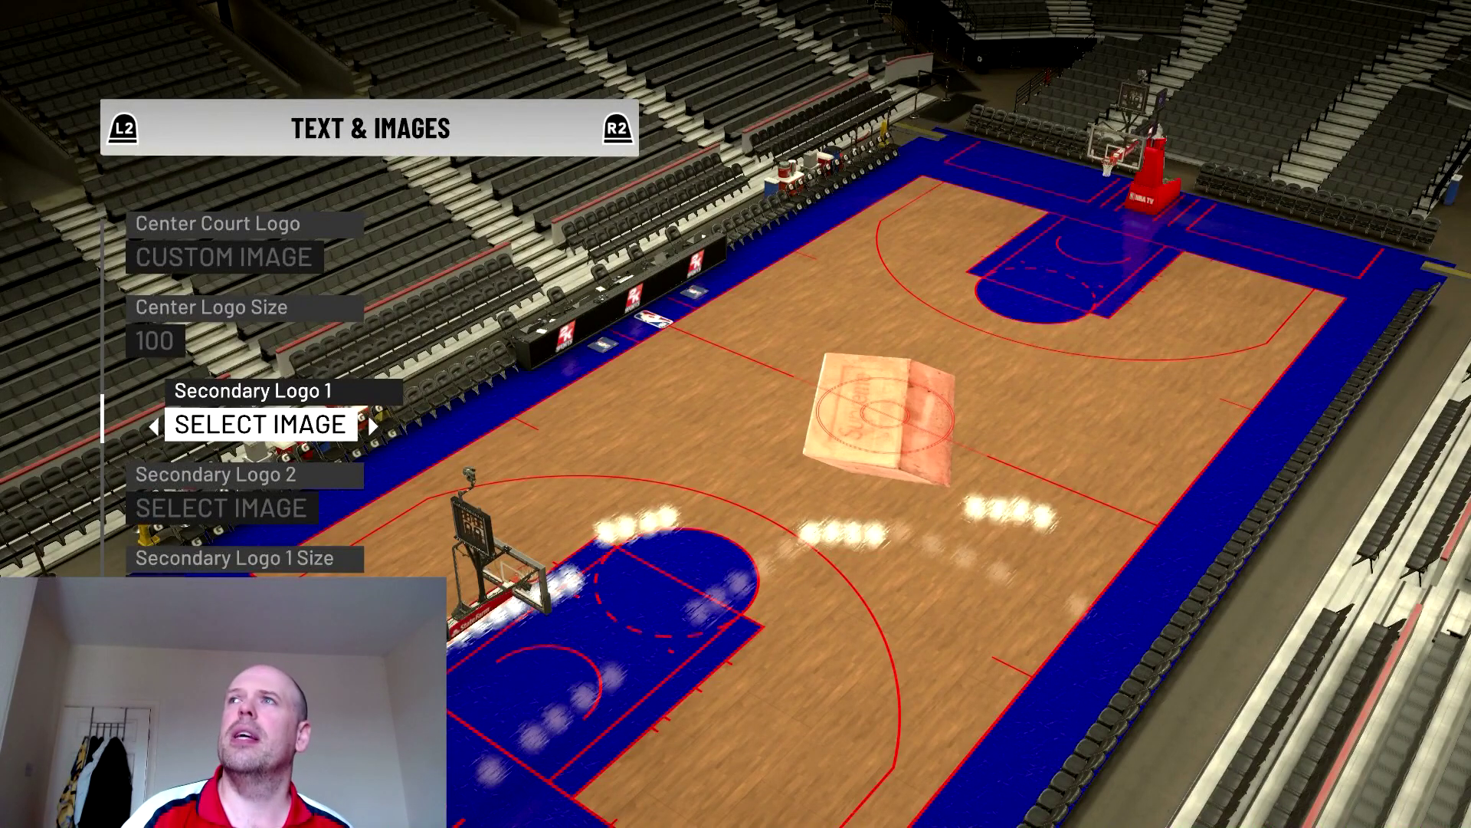
key(Return)
key(Right)
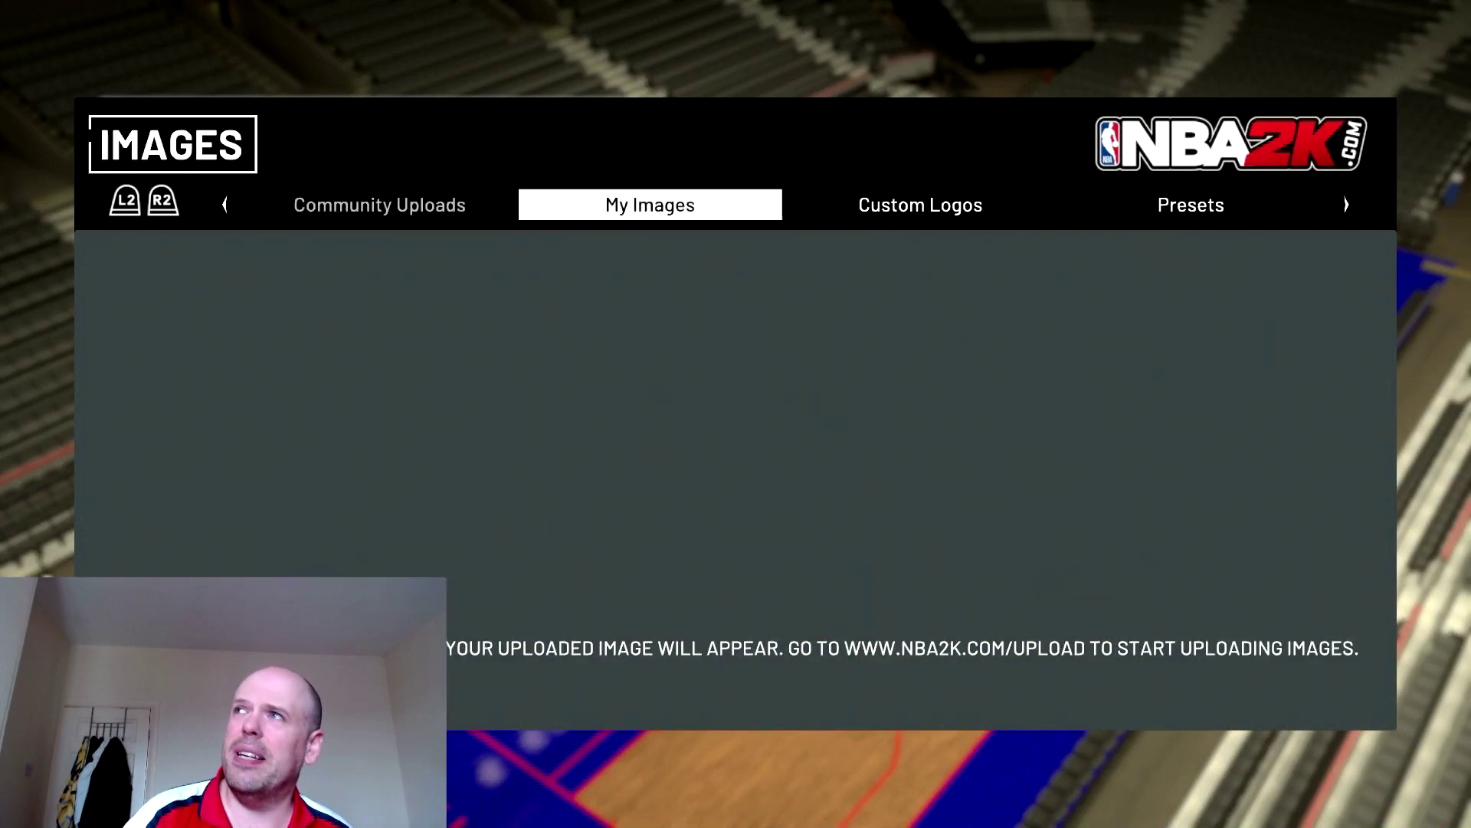
key(Left)
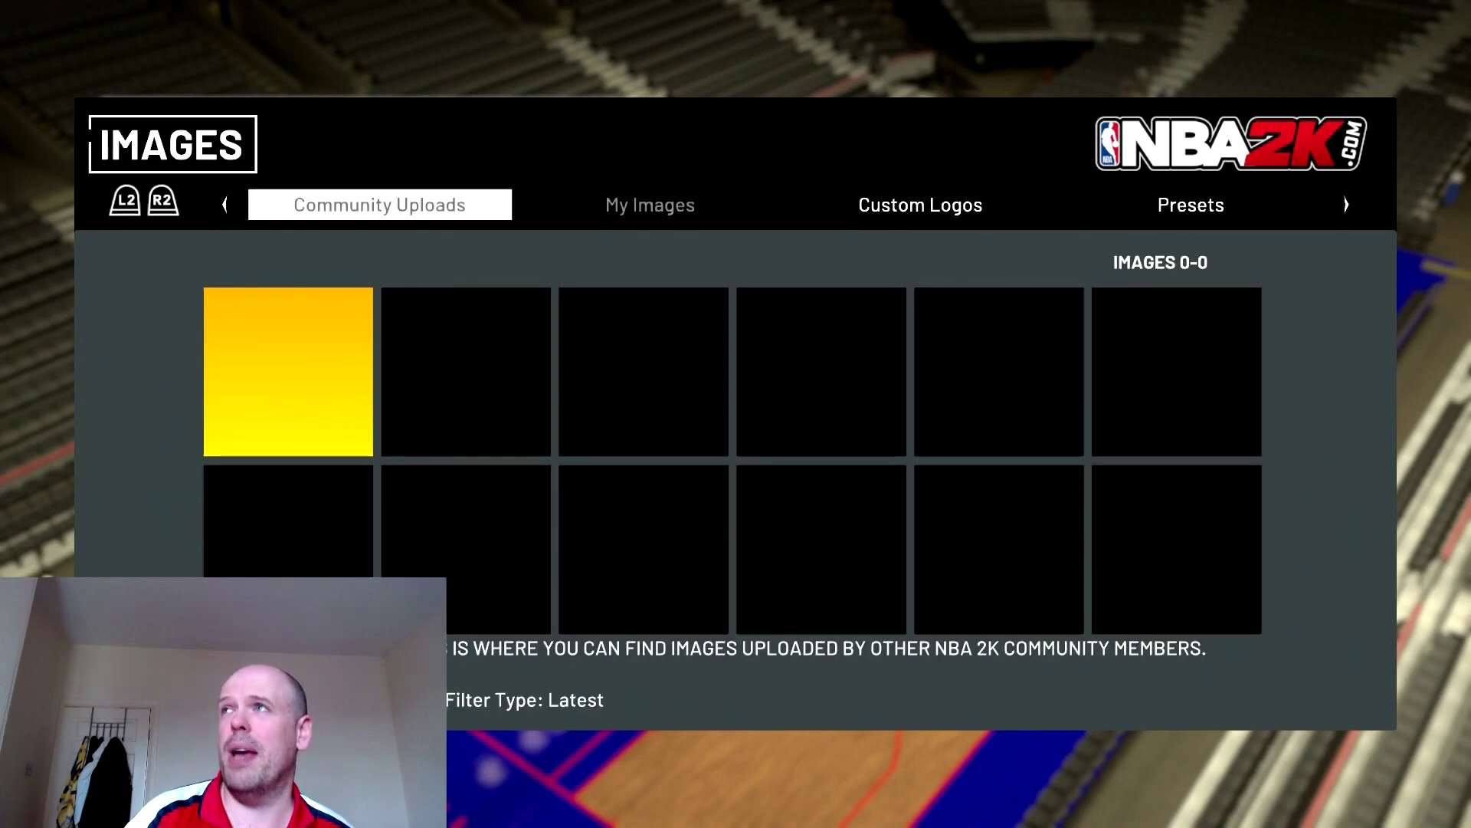
key(Right)
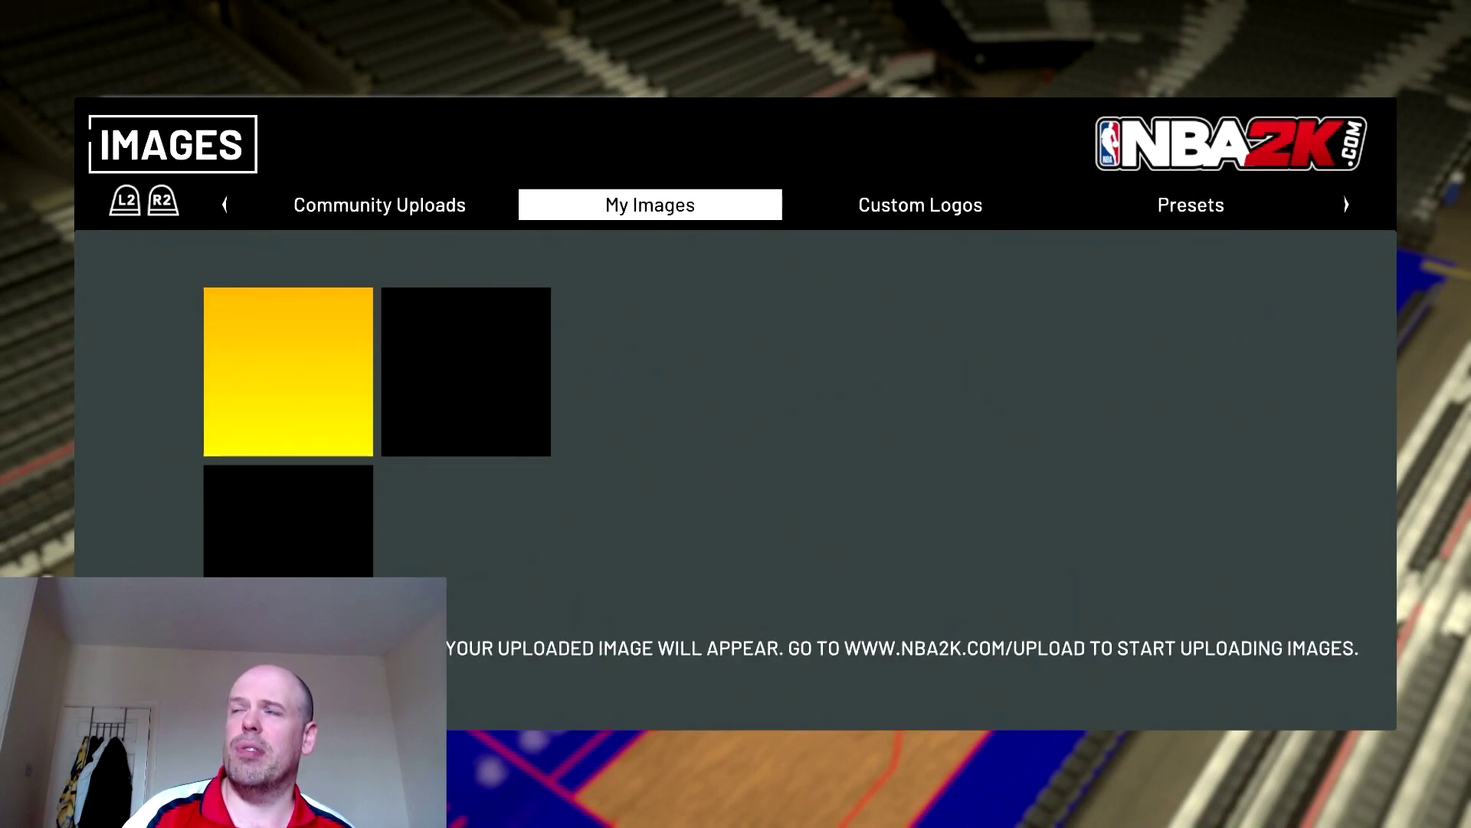
key(Left)
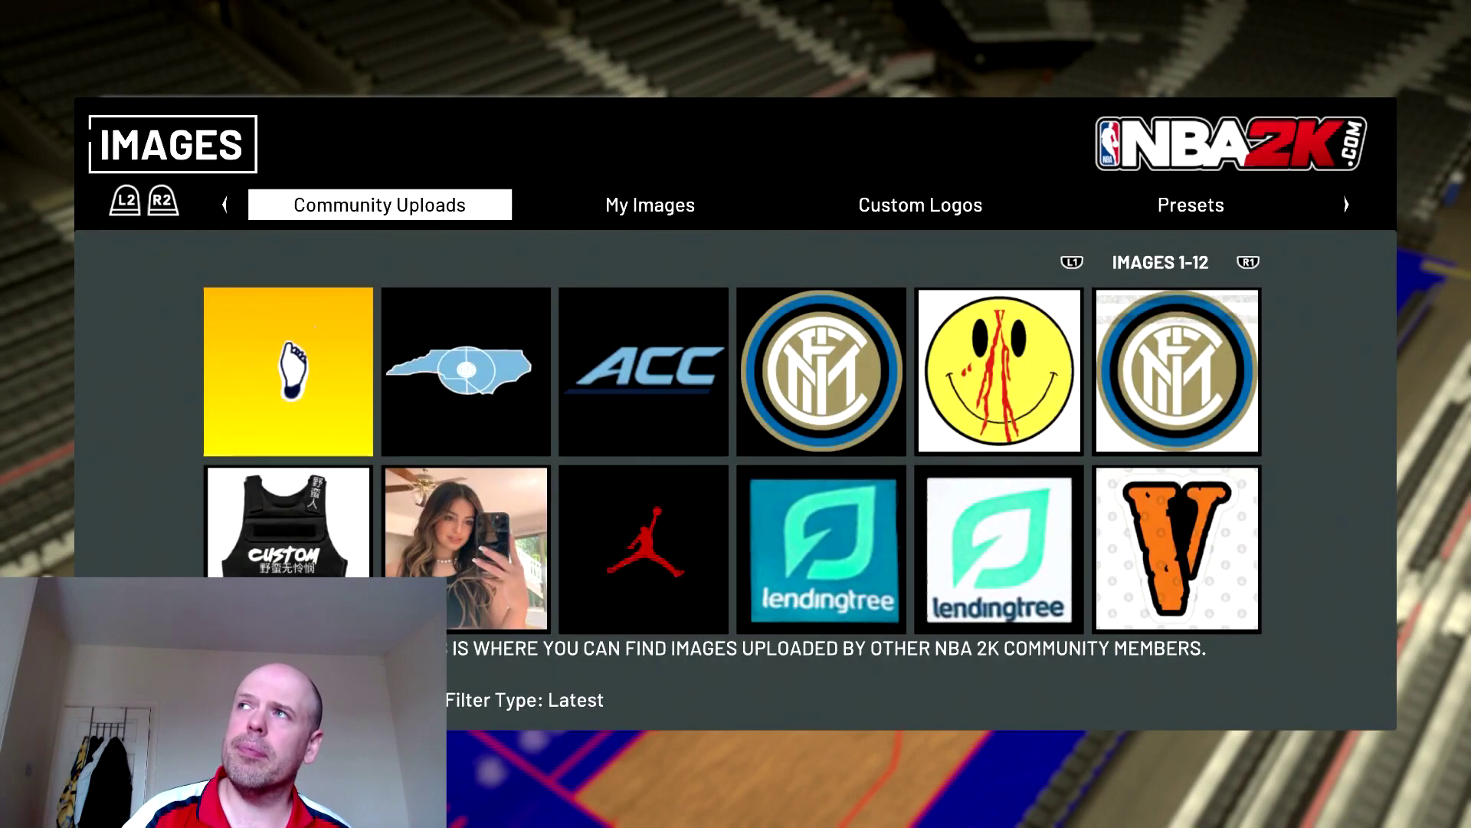
key(Right)
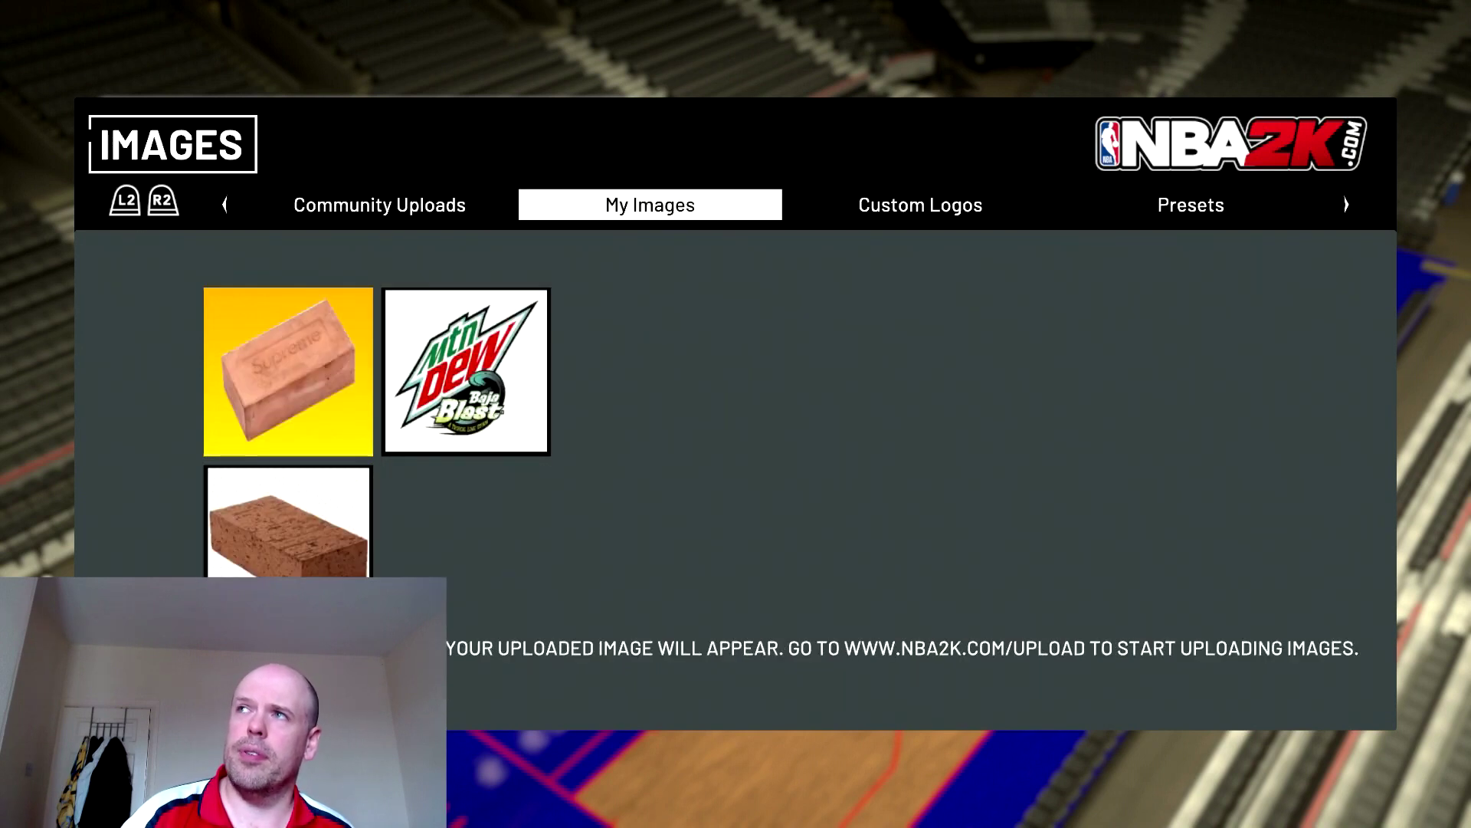
key(Return)
key(Return)
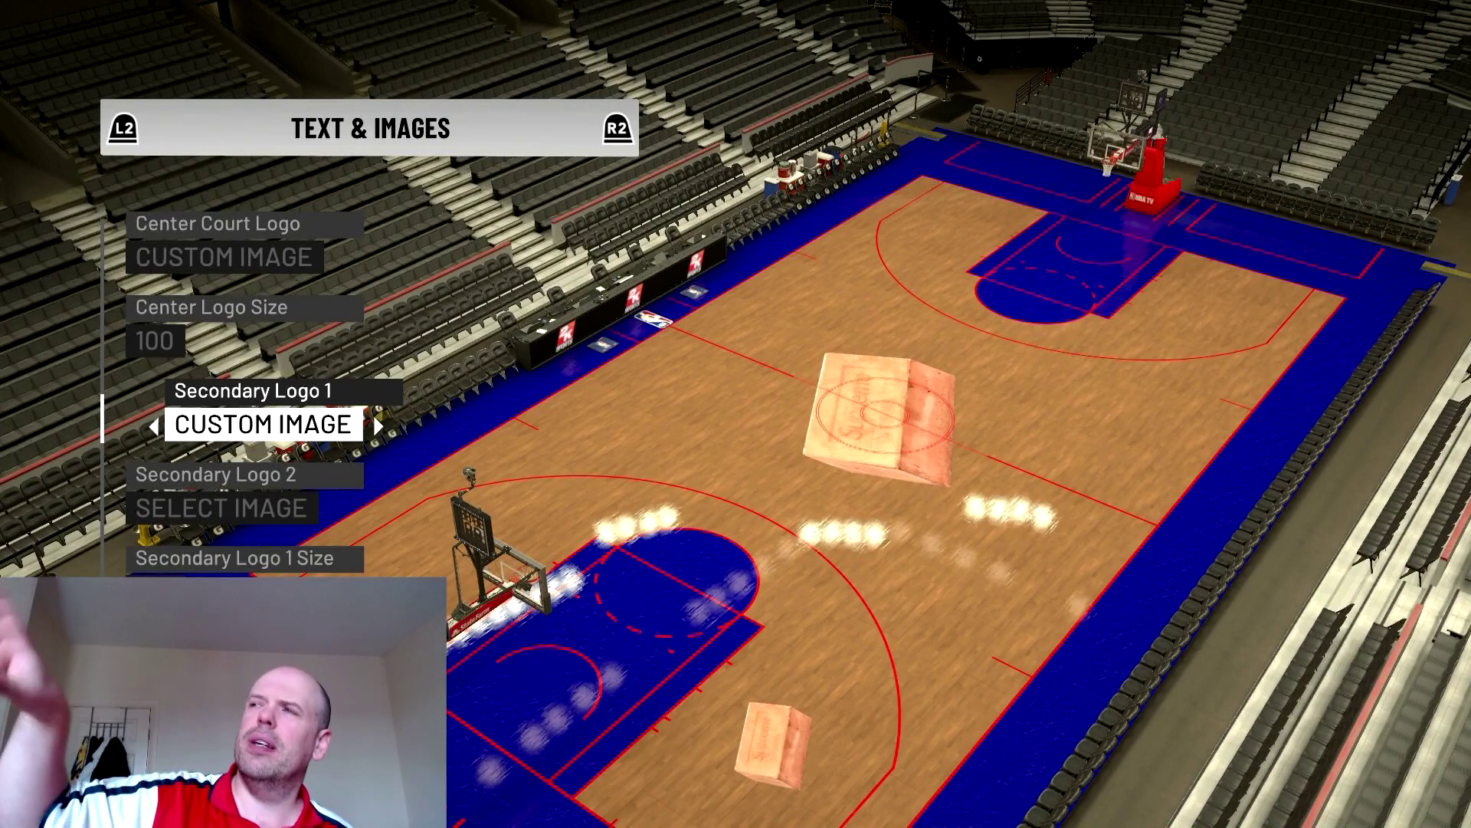
key(Down)
key(Down)
key(Down)
key(Down)
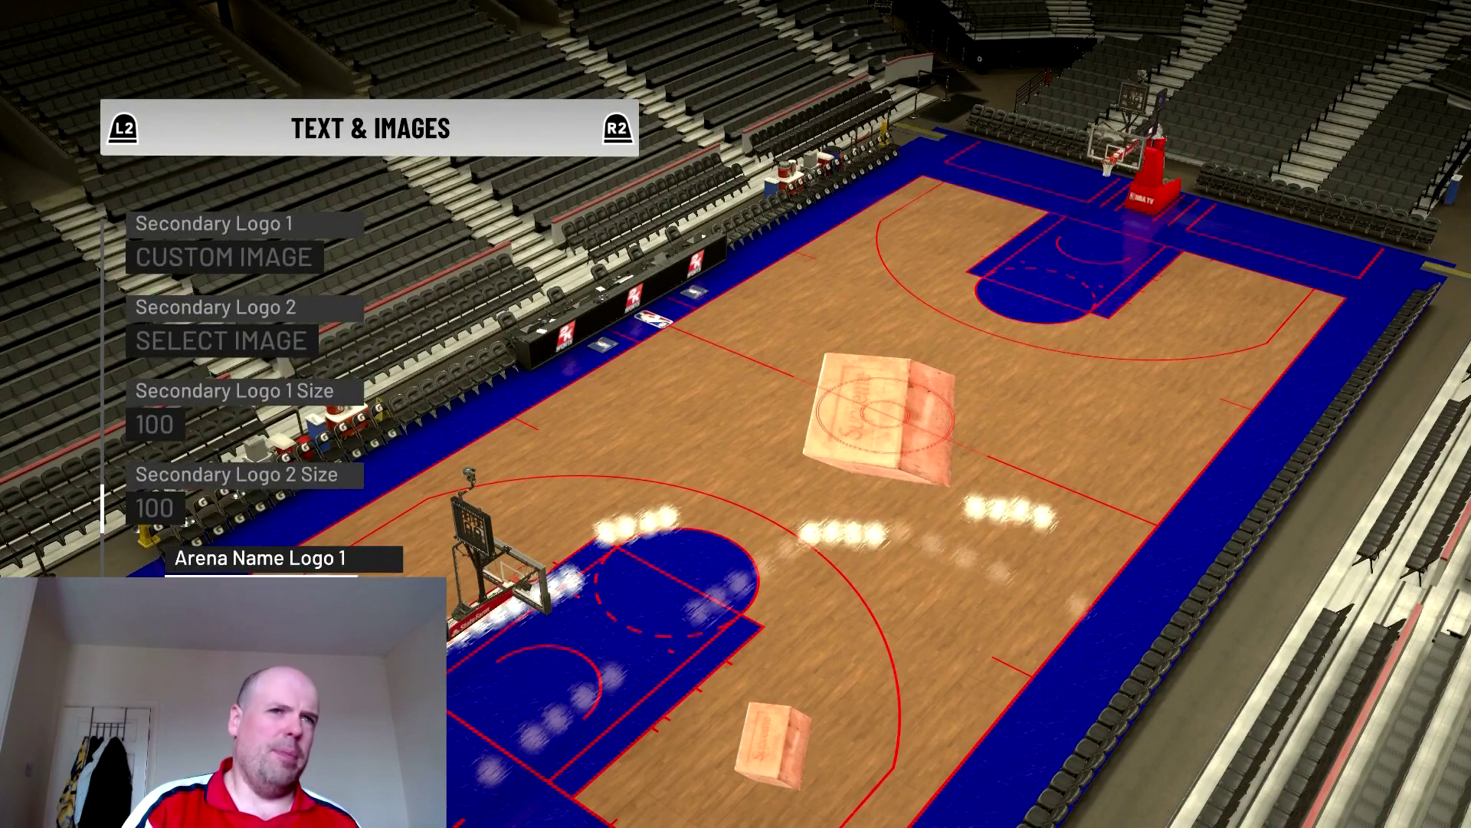
- Leave Arena Name Logo 1 without an image and go to the Scorer's Table settings
key(Return)
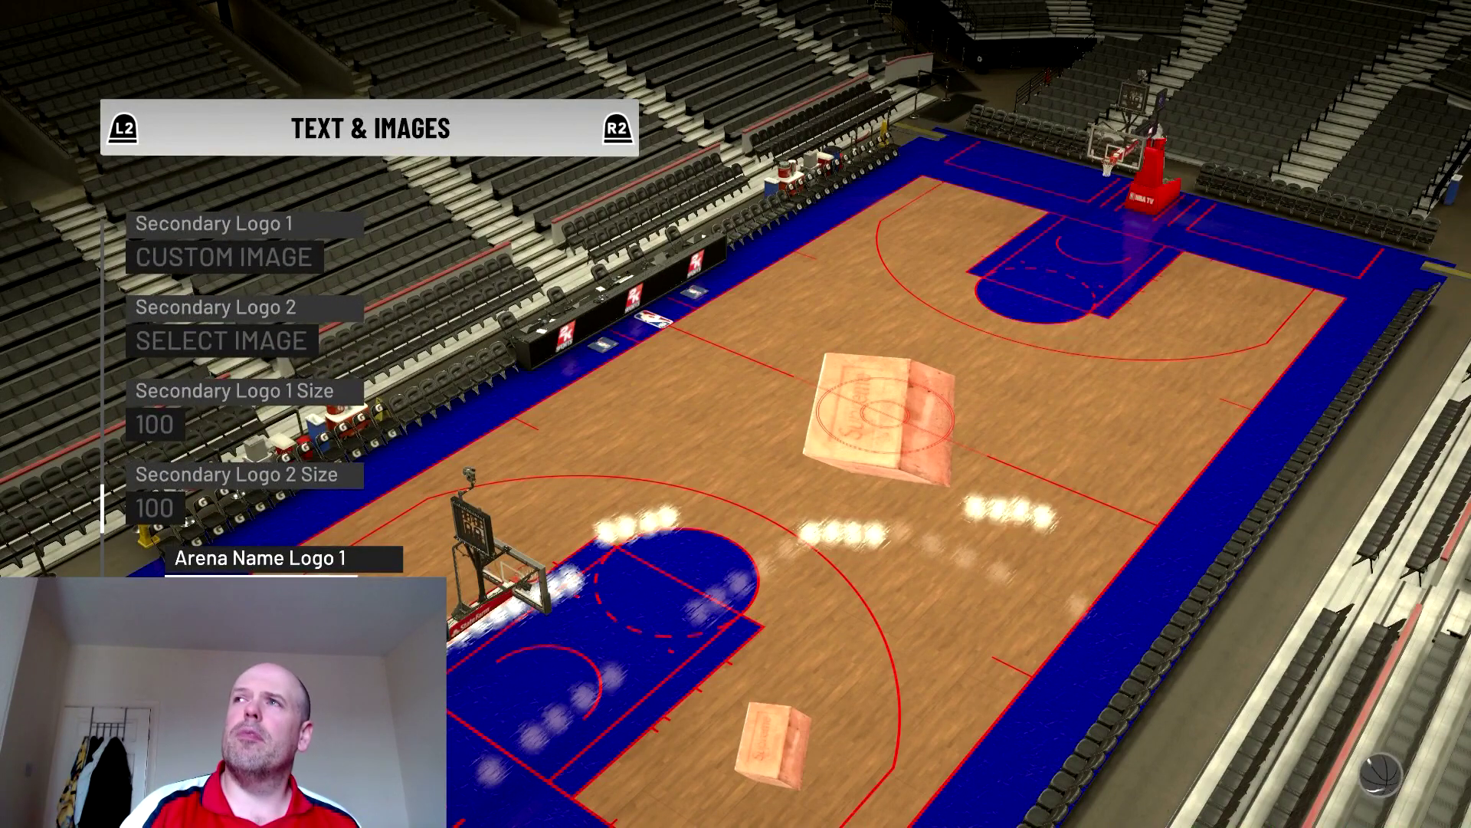
key(Page_Down)
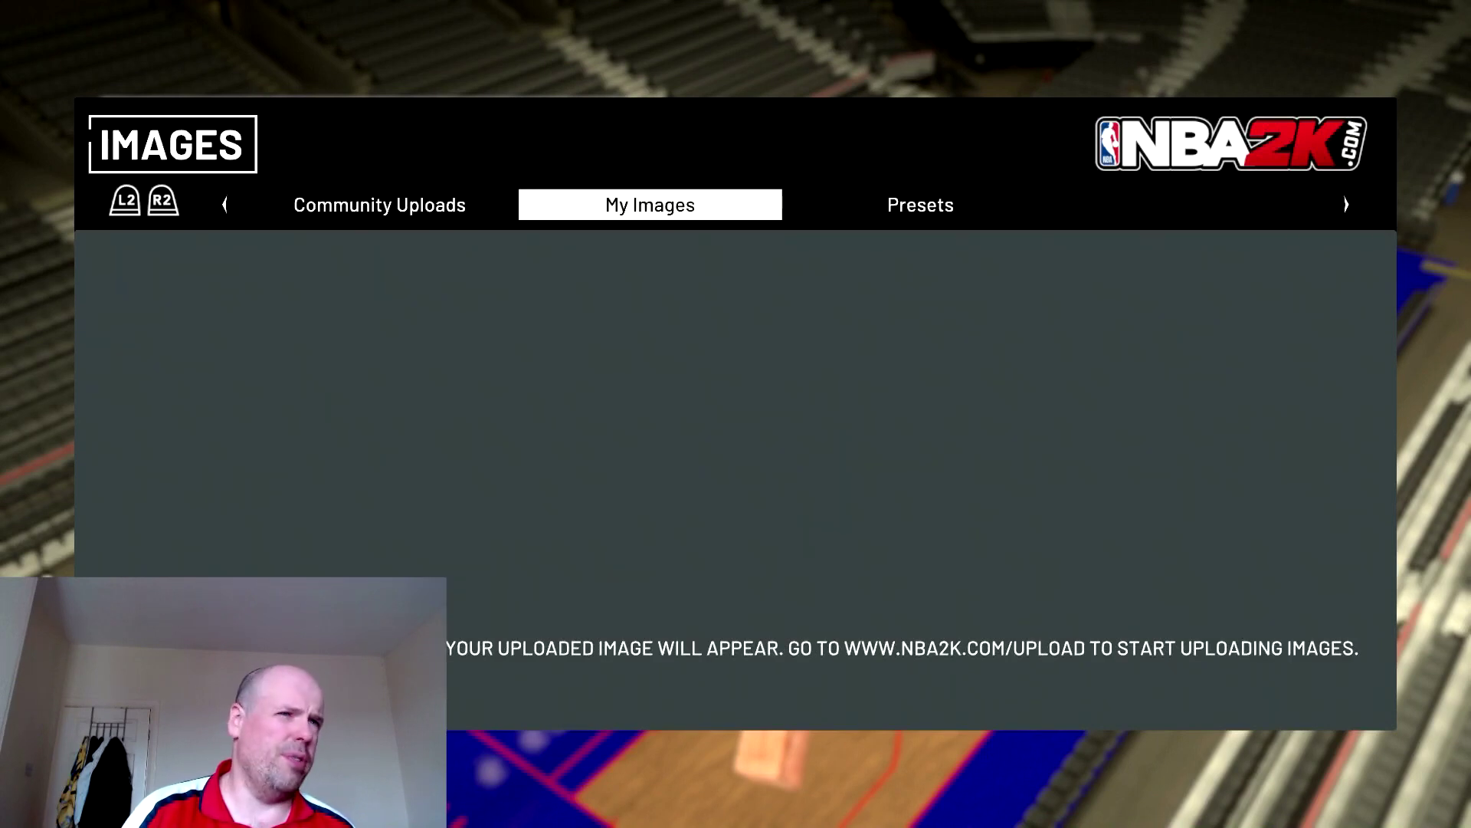
key(Page_Up)
key(Escape)
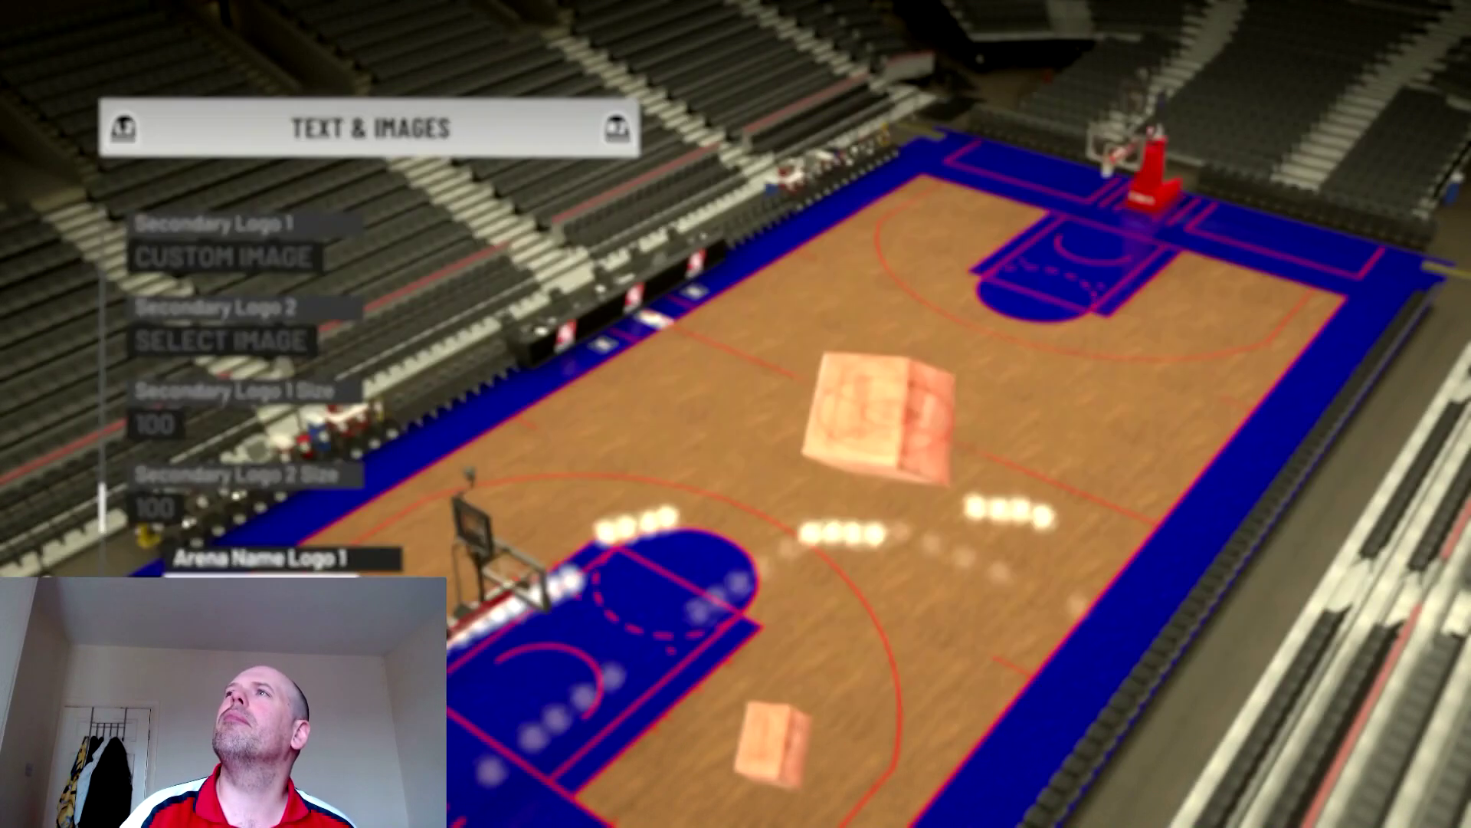
key(Escape)
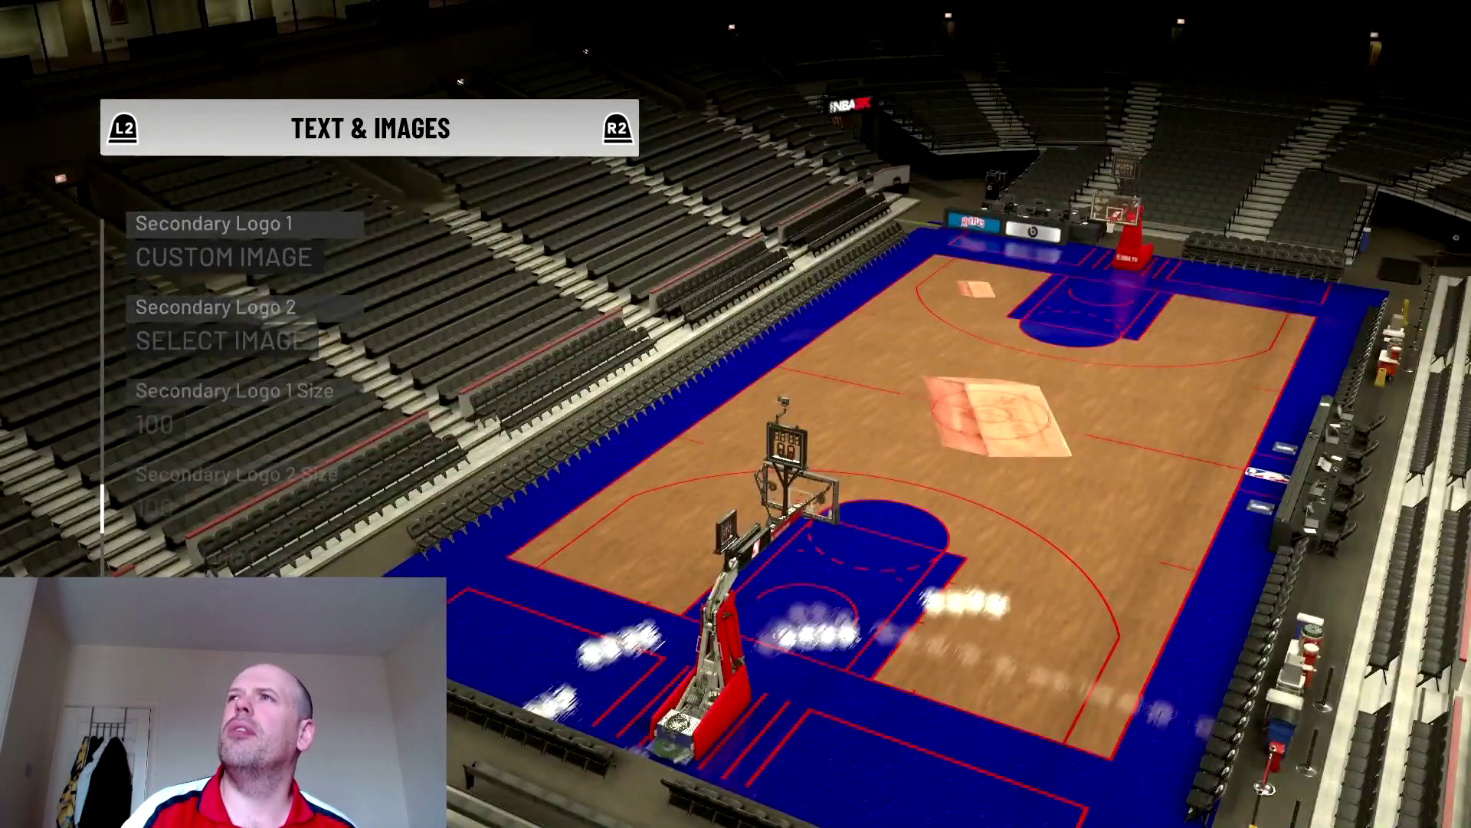
key(Down)
key(Down)
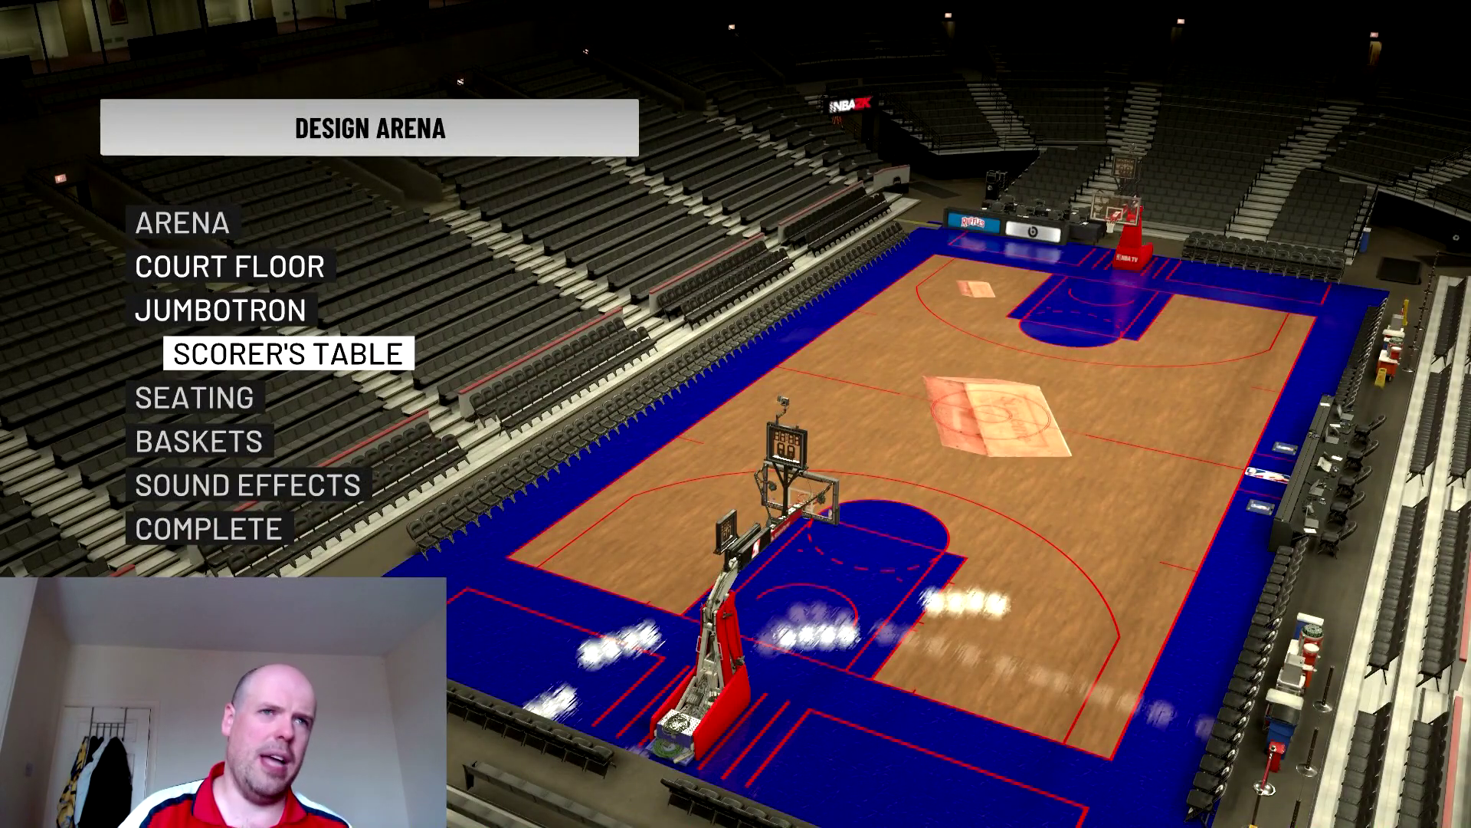
key(Return)
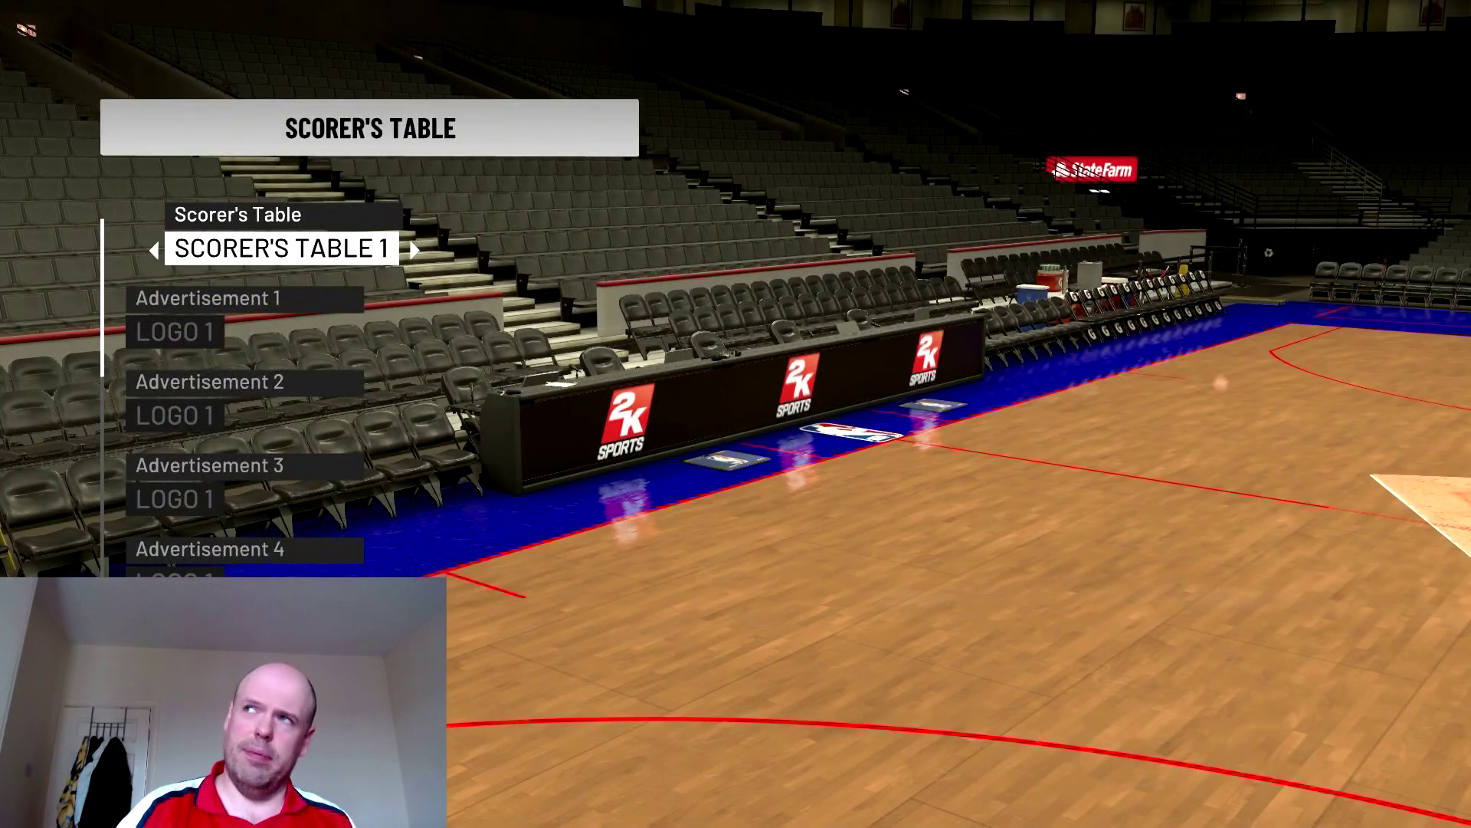
- Set Scorer's Table Advertisement 1 to the uploaded Mountain Dew banner from My Images
key(Down)
key(Up)
key(Down)
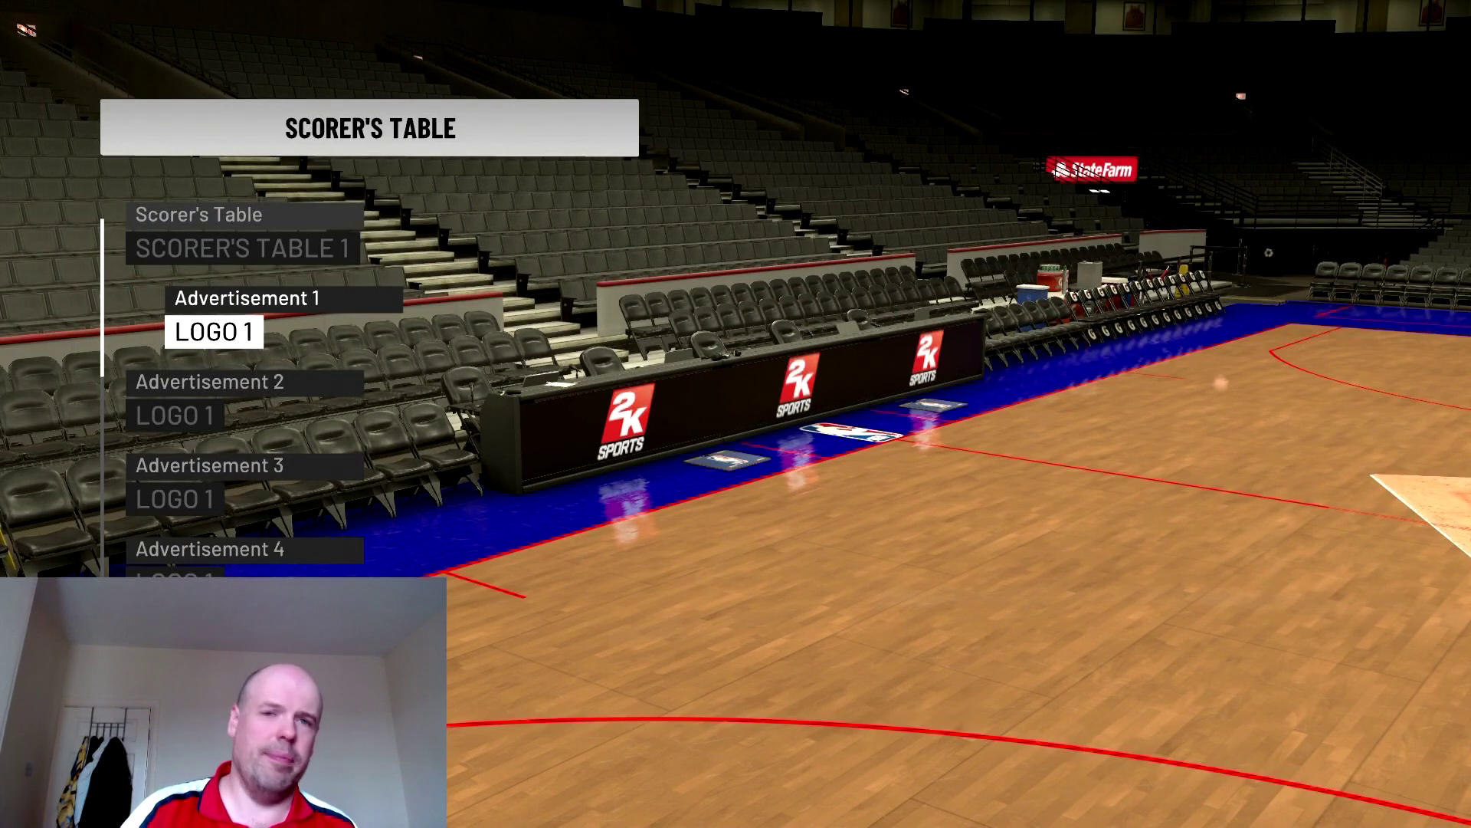
key(Return)
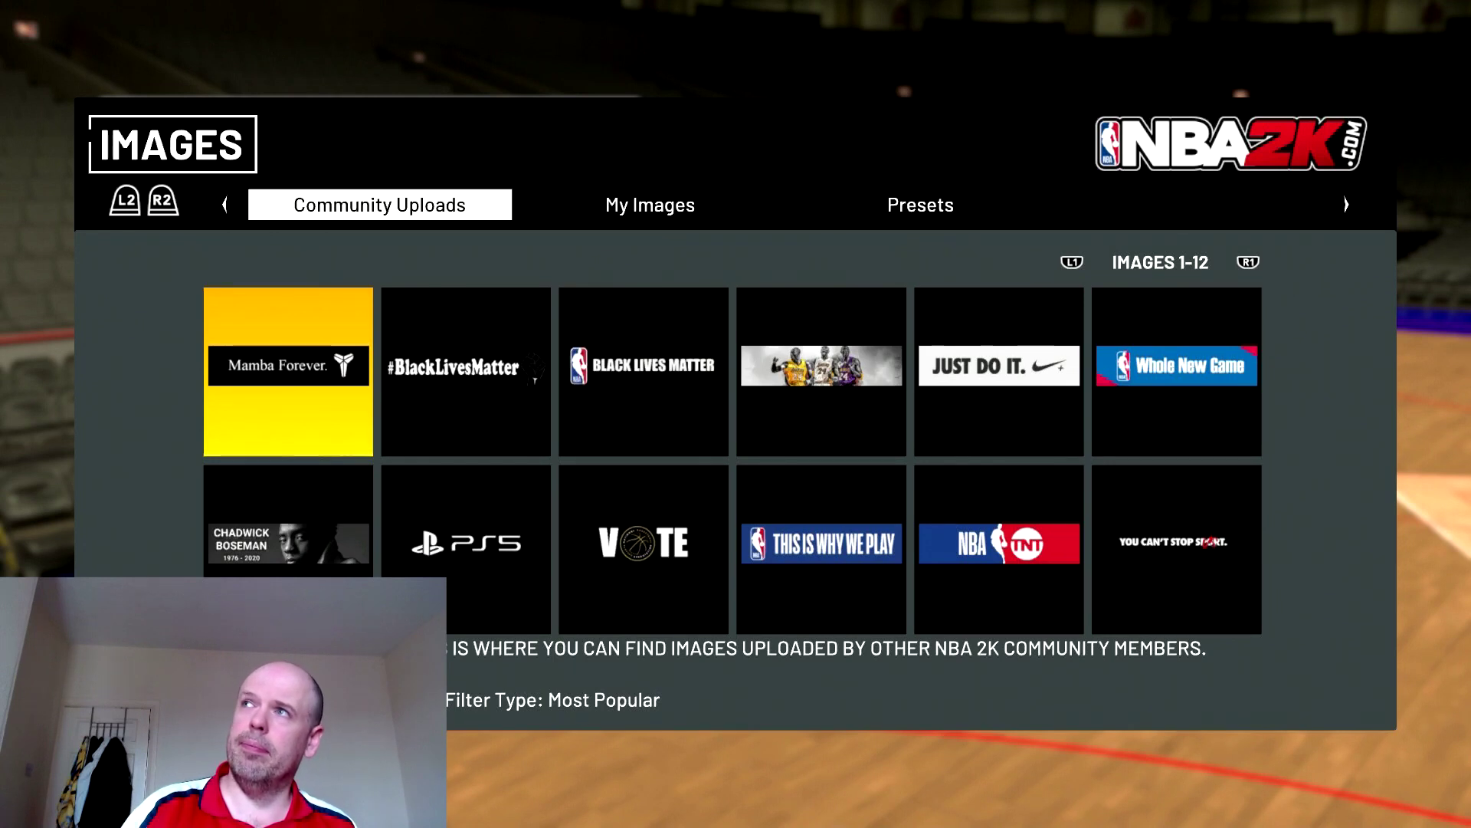
key(Right)
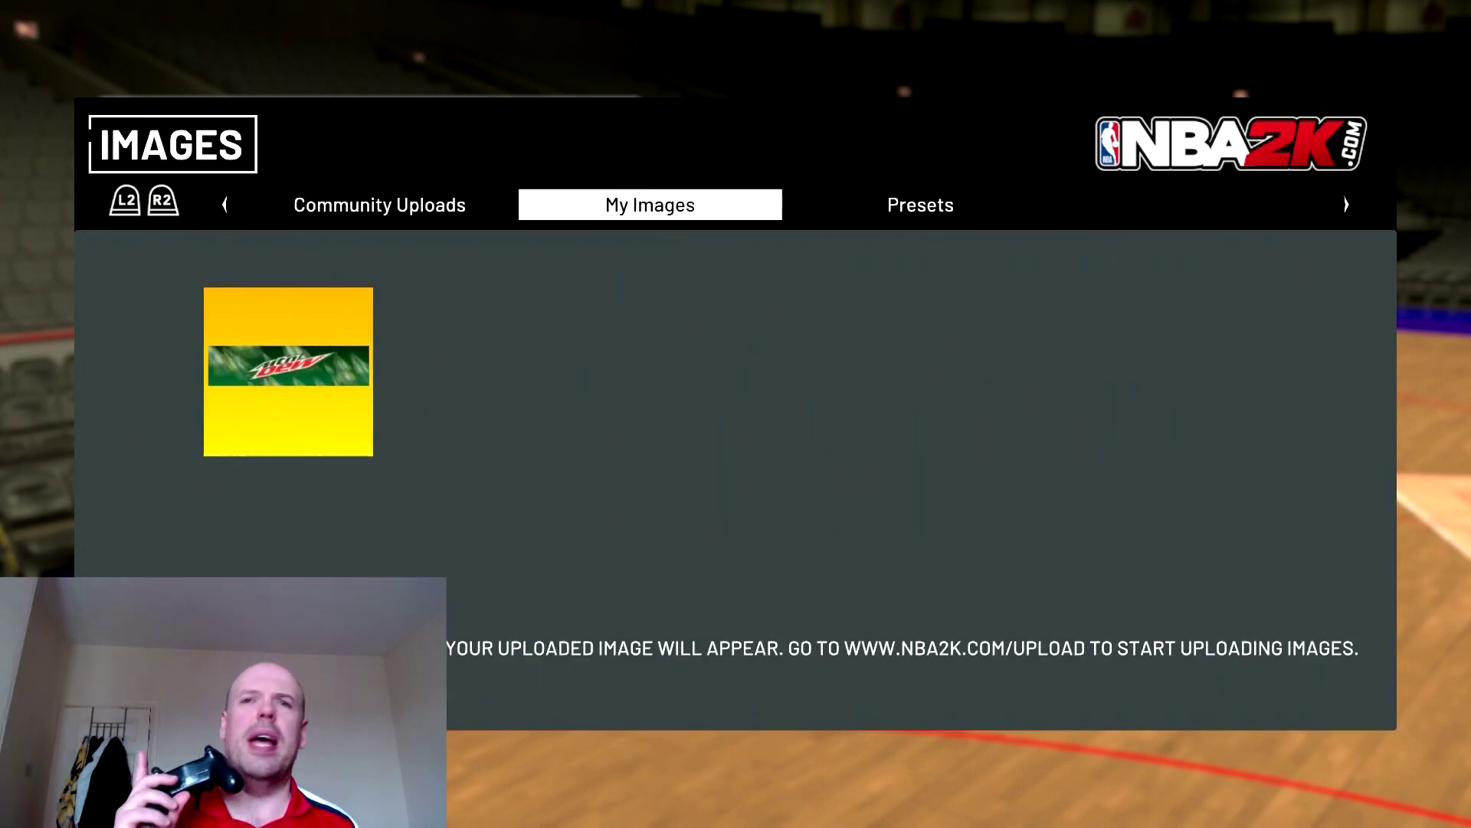
key(Return)
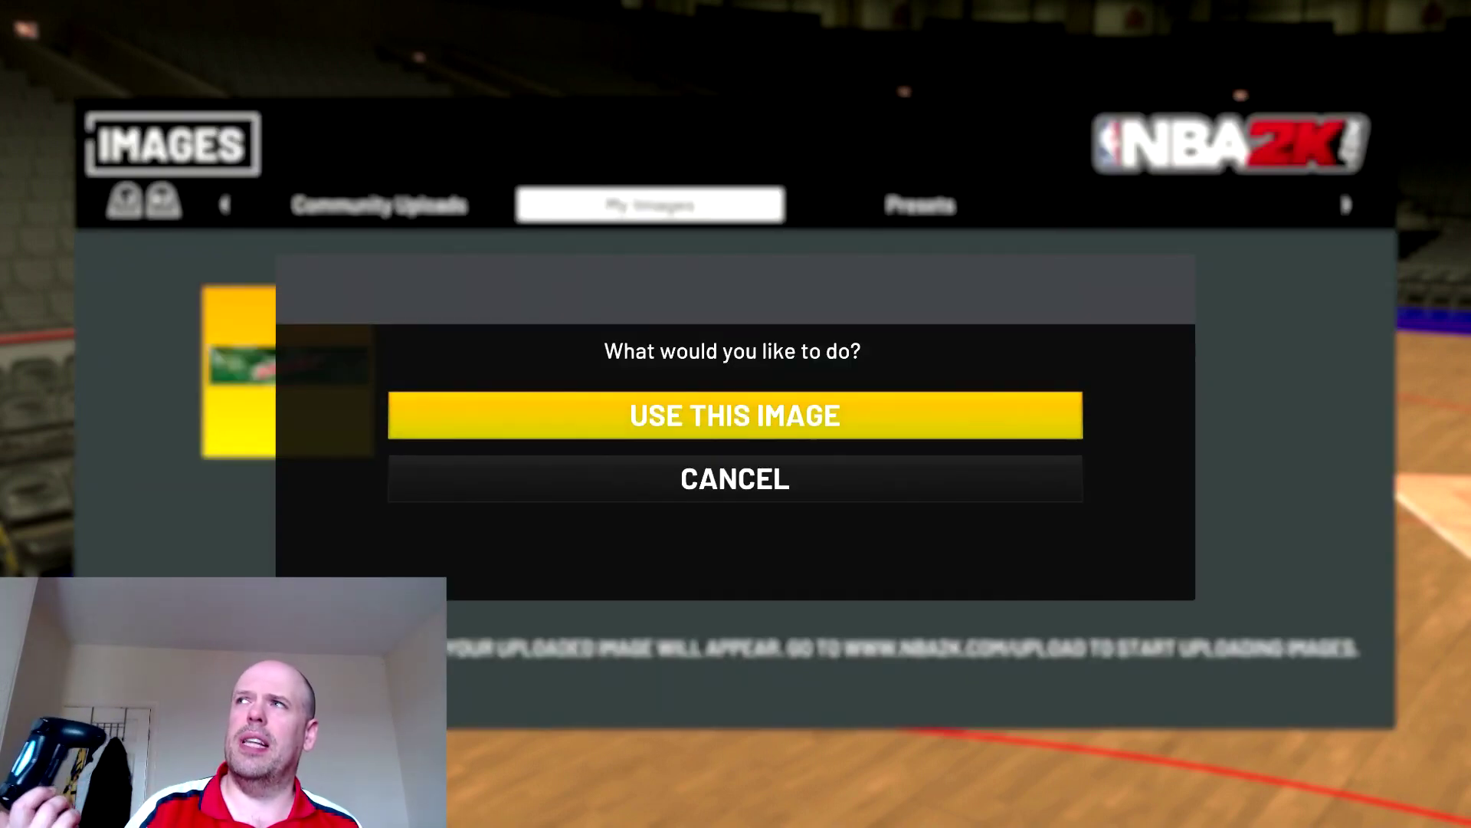
key(Return)
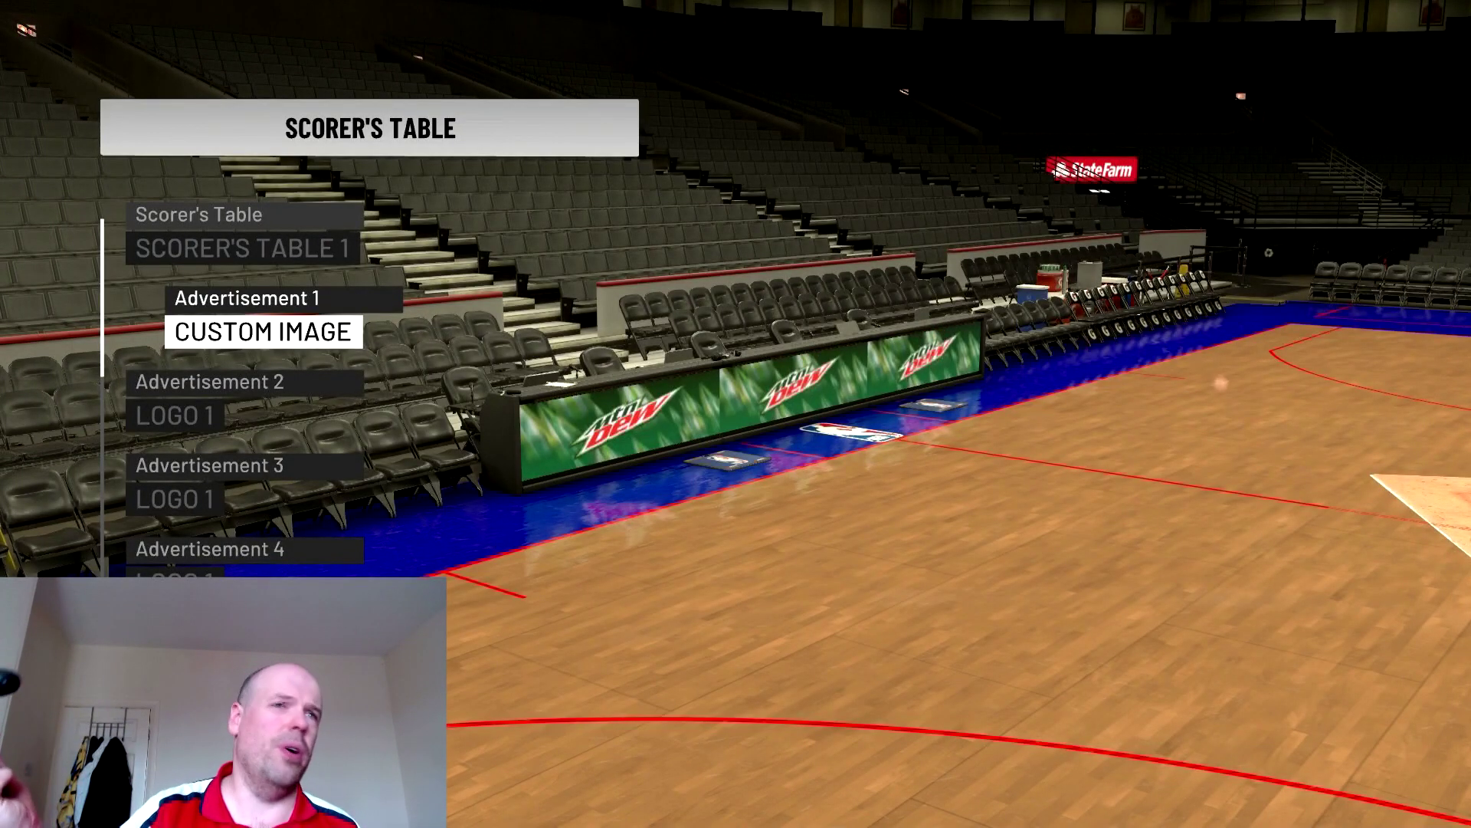